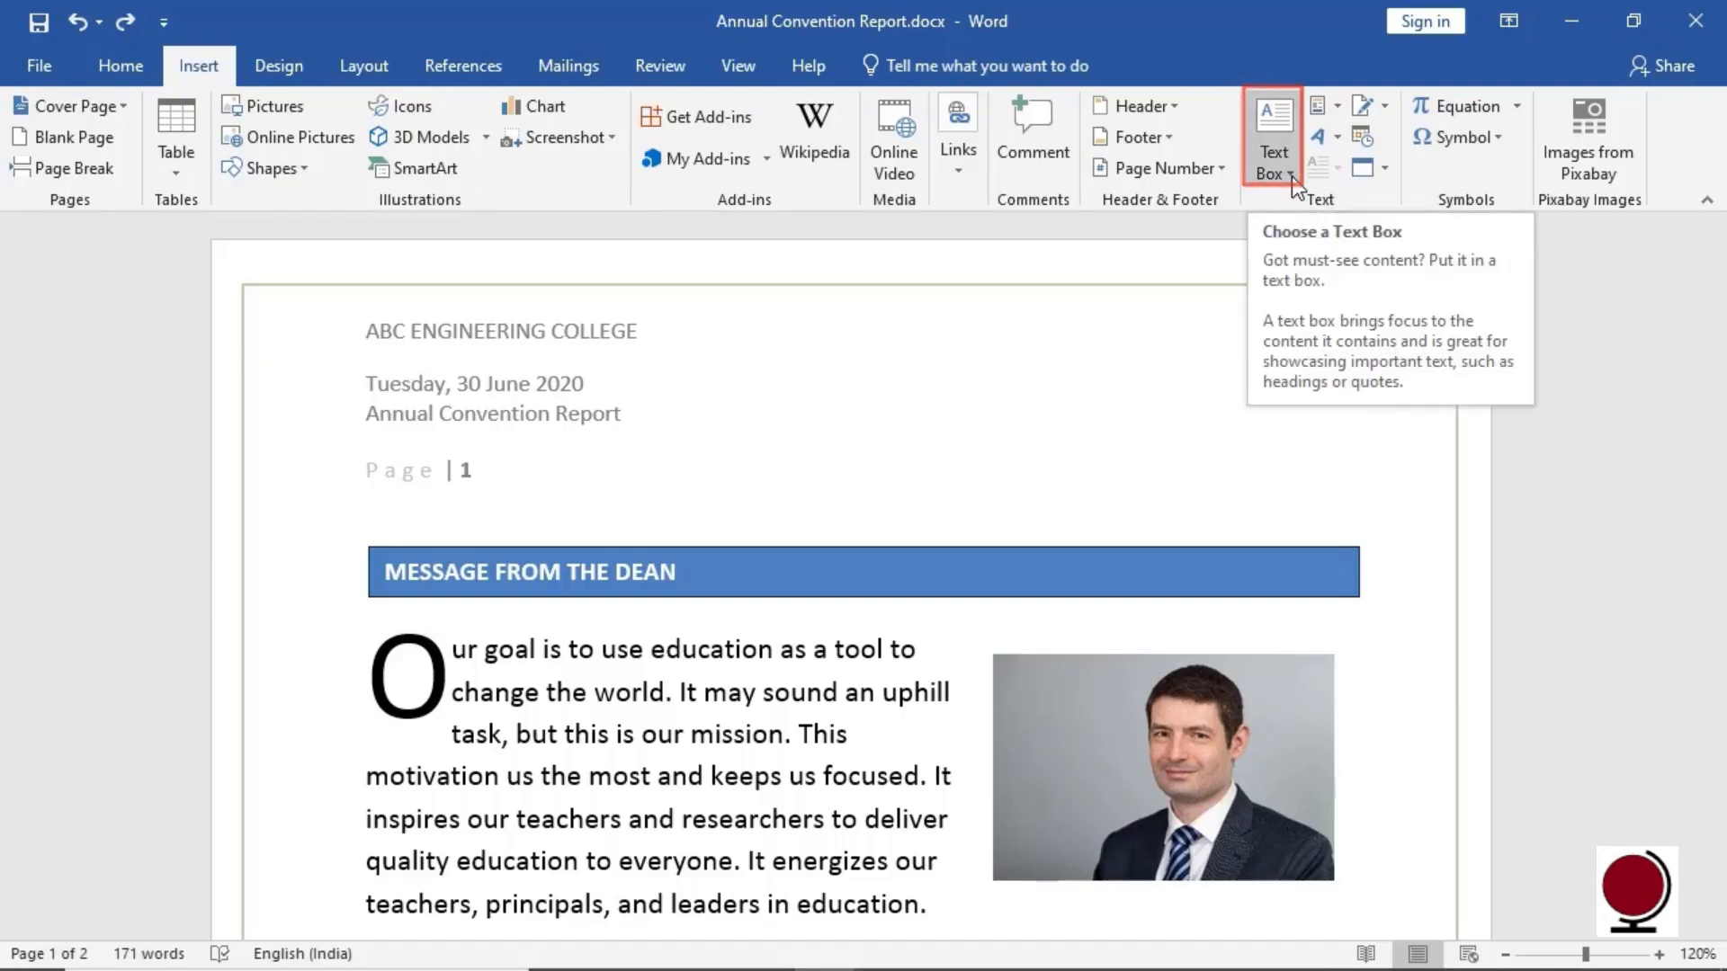
# Add a Whisp Quote text box and move it below the motto line, above the signature
pyautogui.moveTo(1716, 346); pyautogui.dragTo(1718, 470)
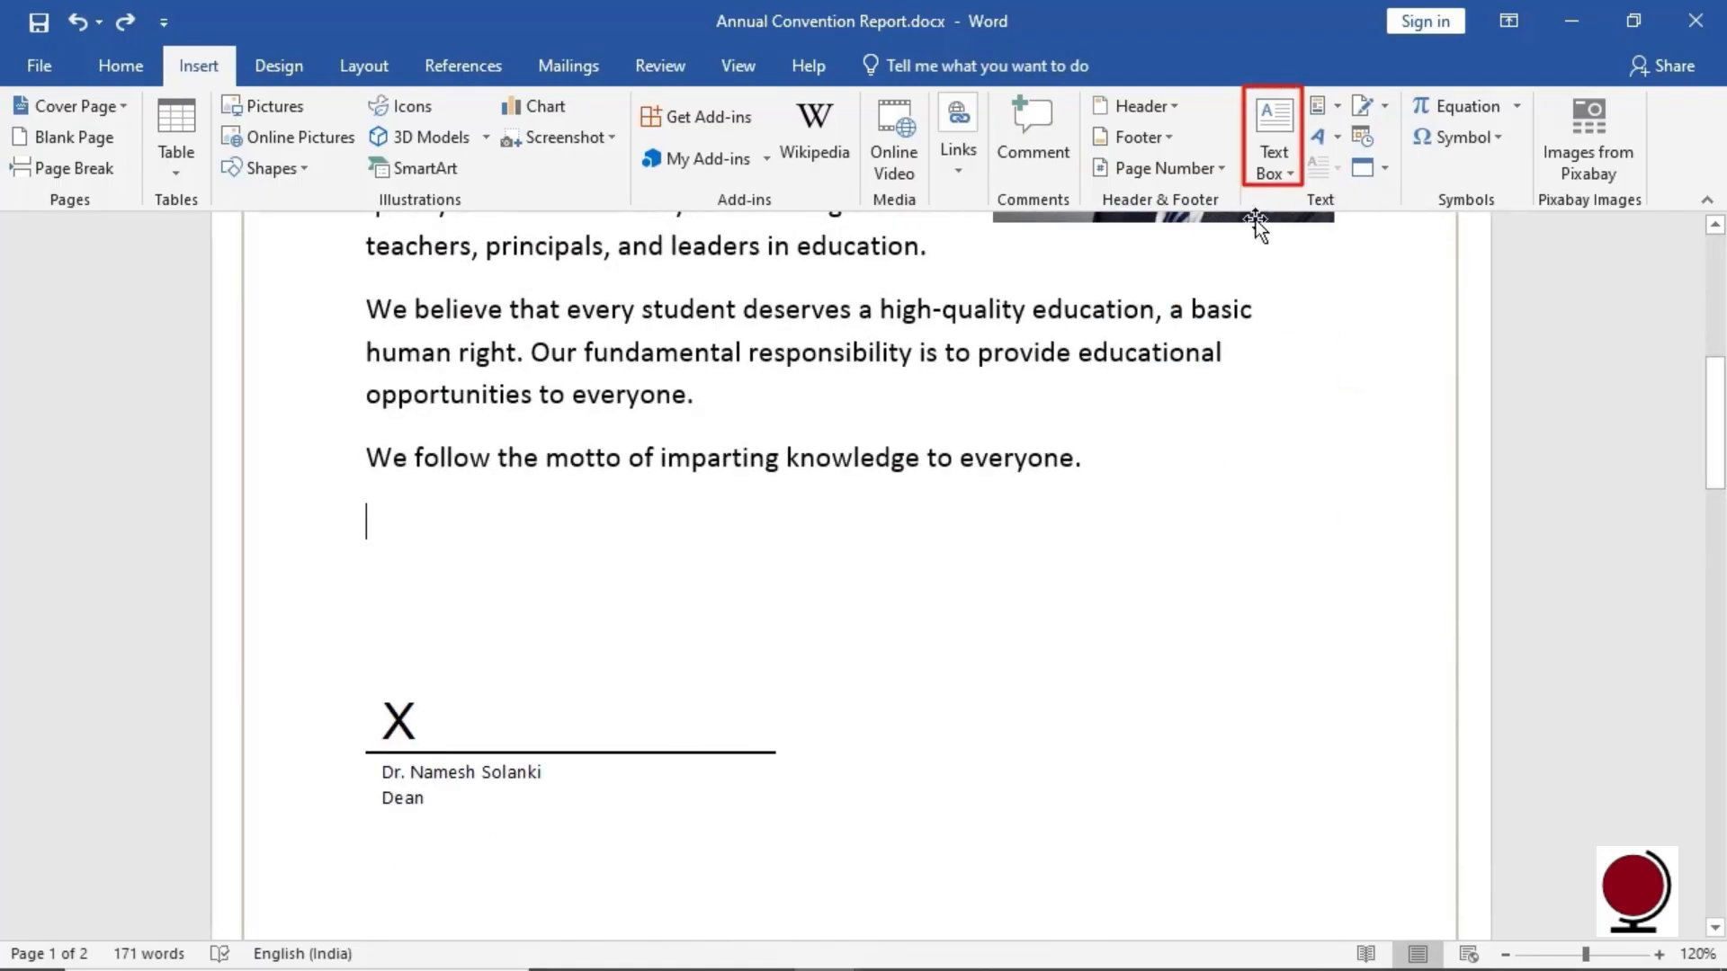
pyautogui.click(1294, 183)
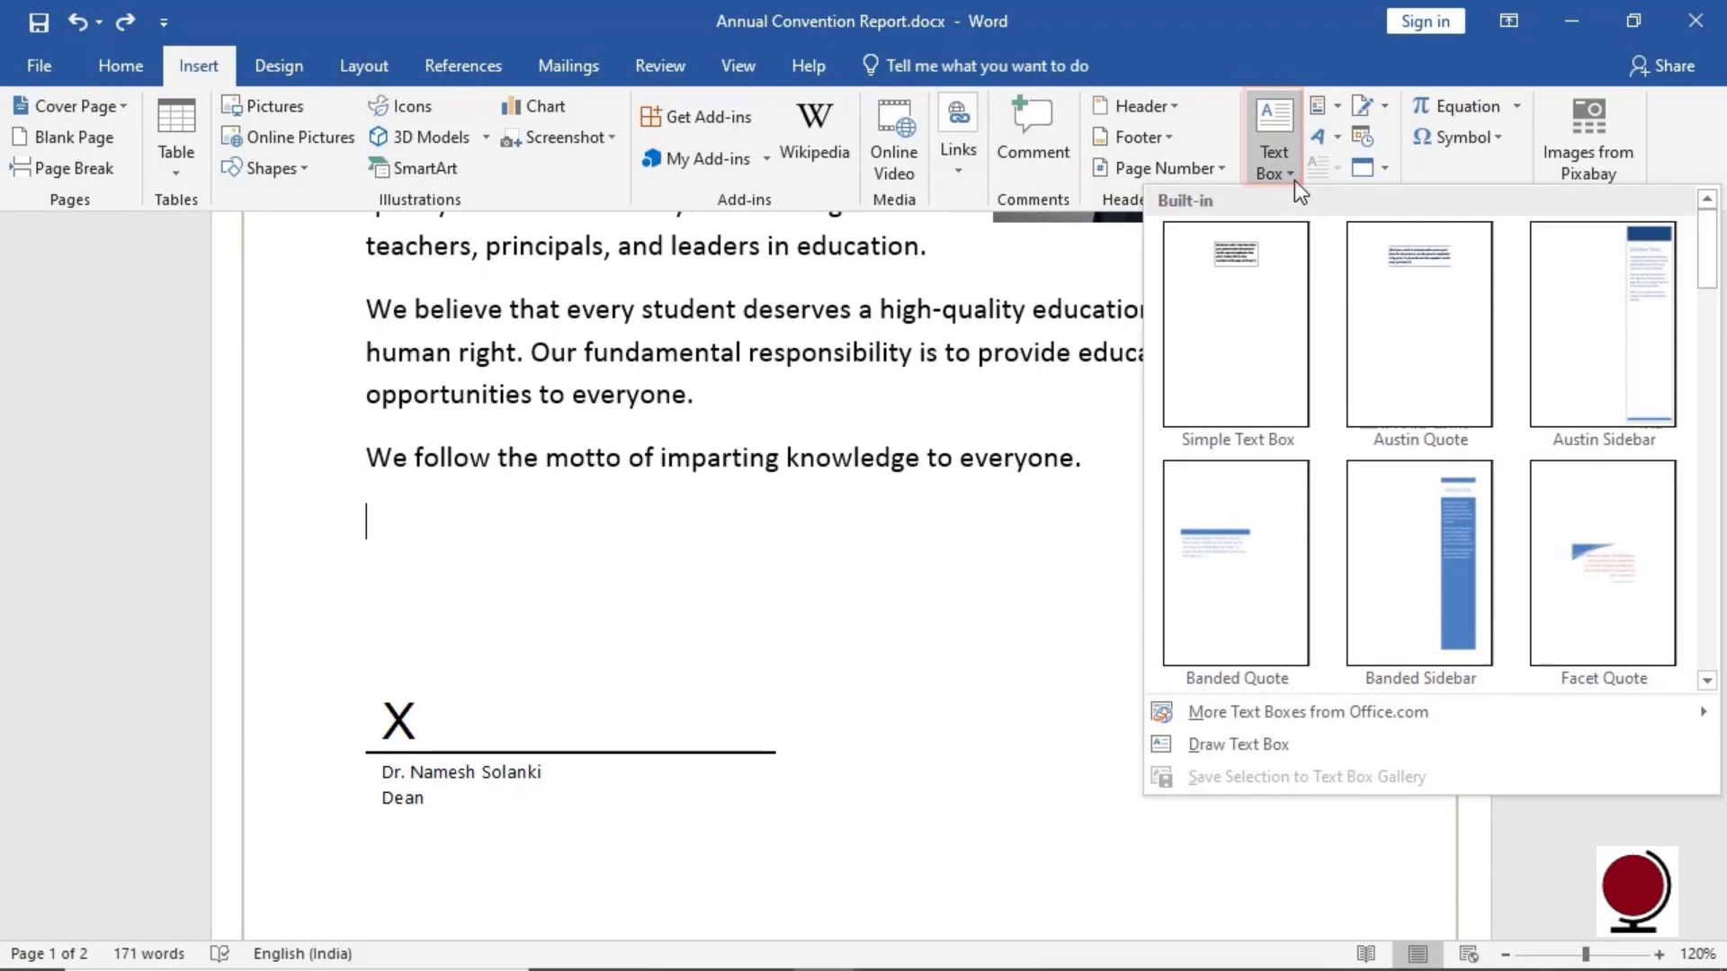
pyautogui.moveTo(1707, 254); pyautogui.dragTo(1698, 649)
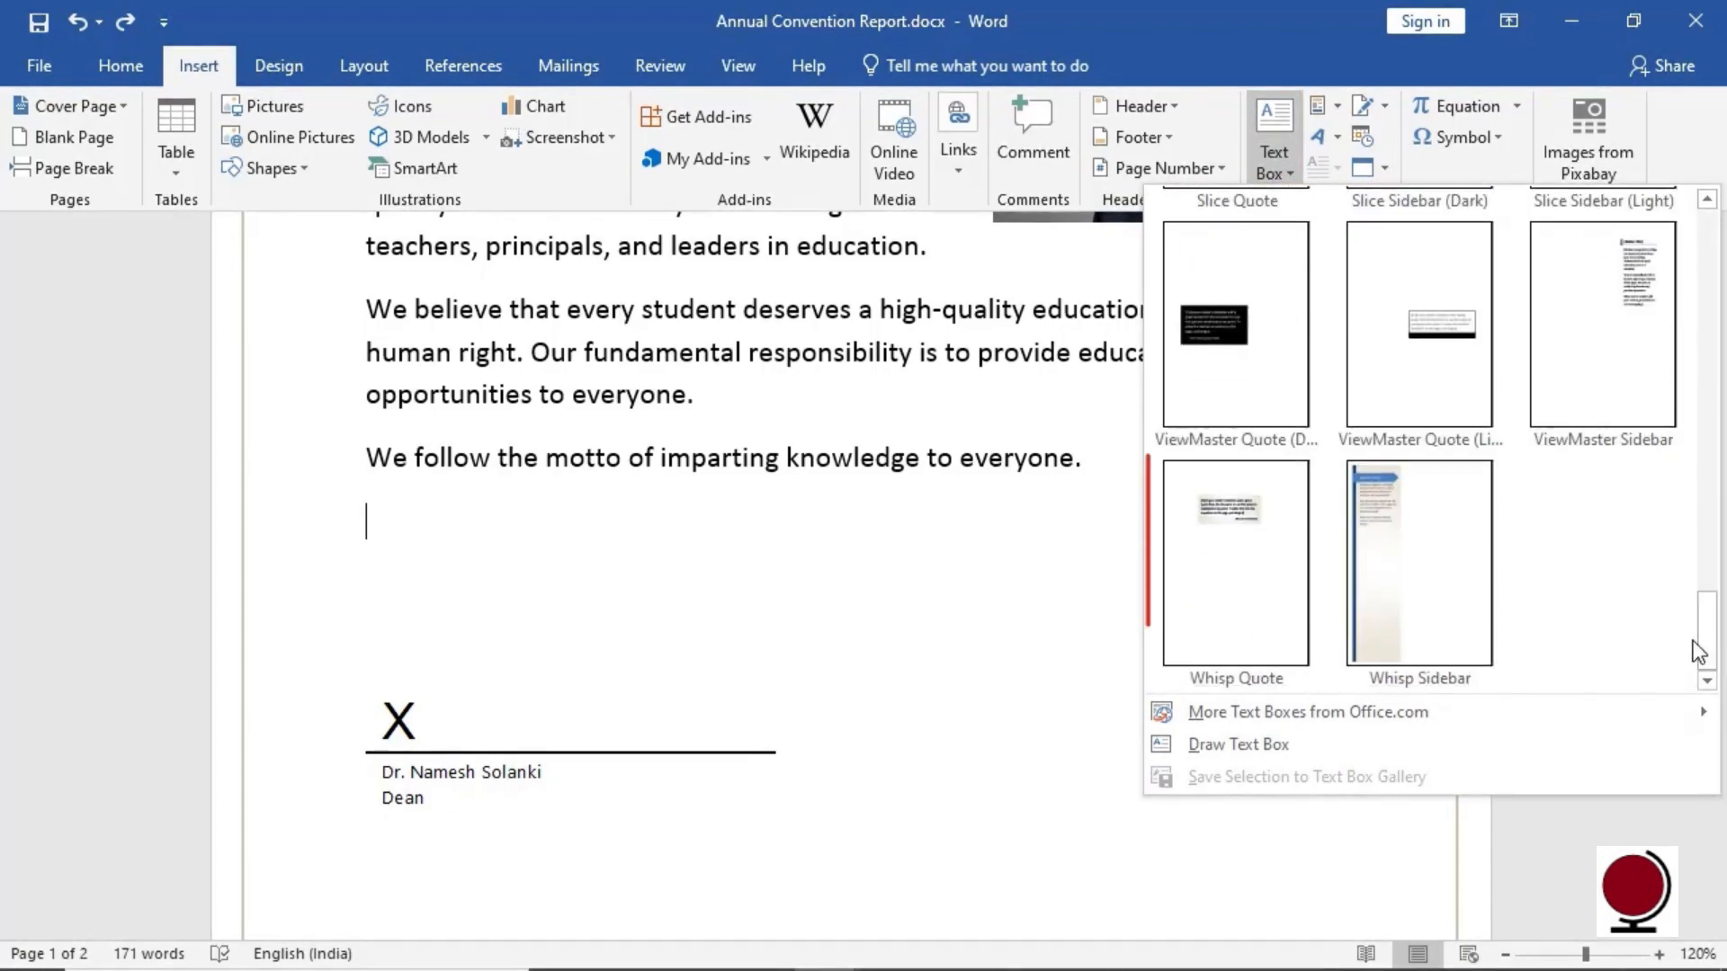
pyautogui.click(1262, 597)
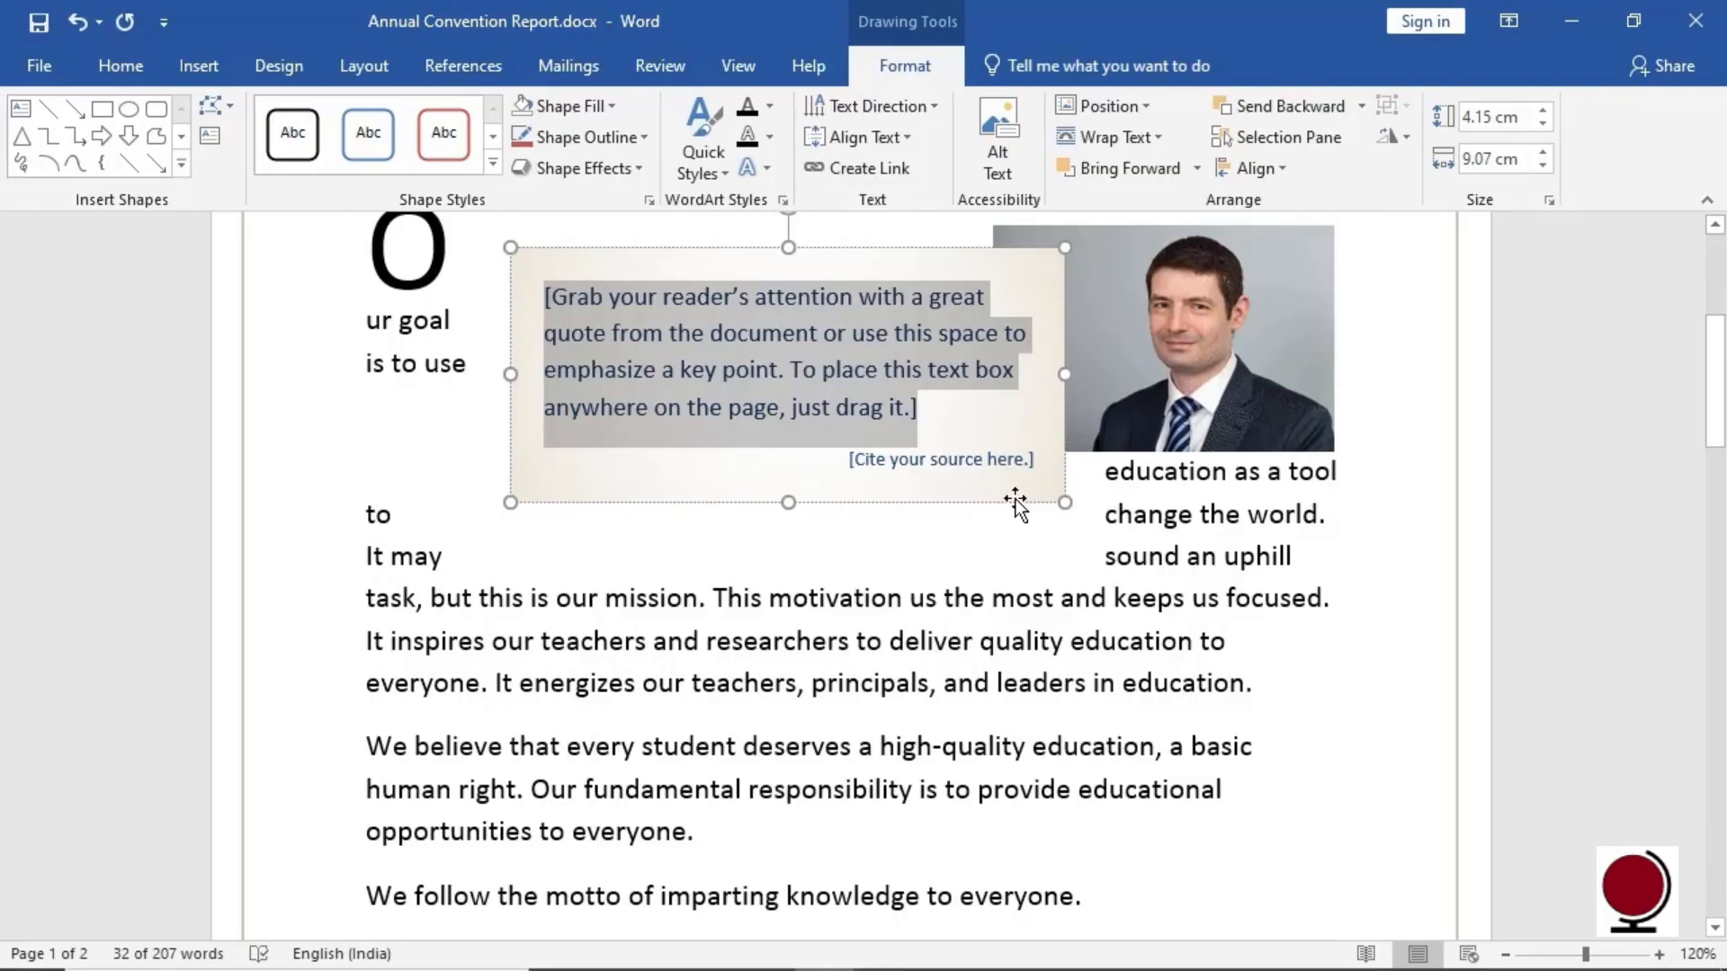
pyautogui.moveTo(1014, 503); pyautogui.dragTo(867, 899)
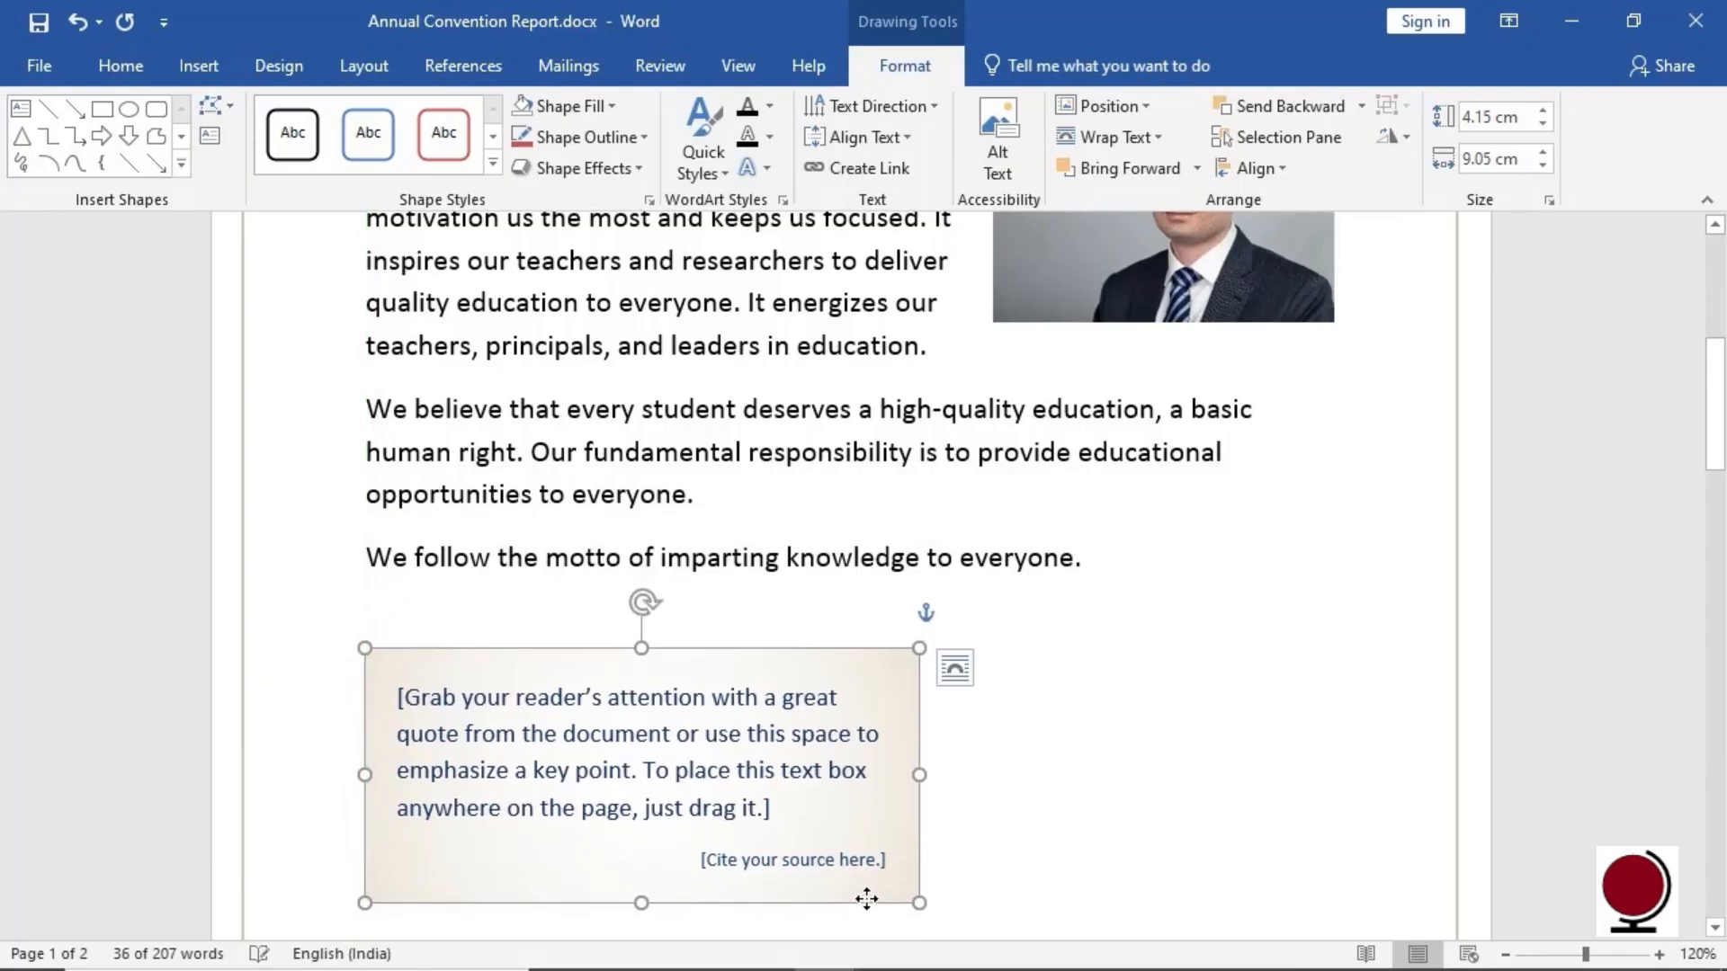
# Paste the child's-wealth quote over the placeholder with Keep Source Formatting, then select its author's name
pyautogui.click(739, 804)
pyautogui.rightClick(739, 805)
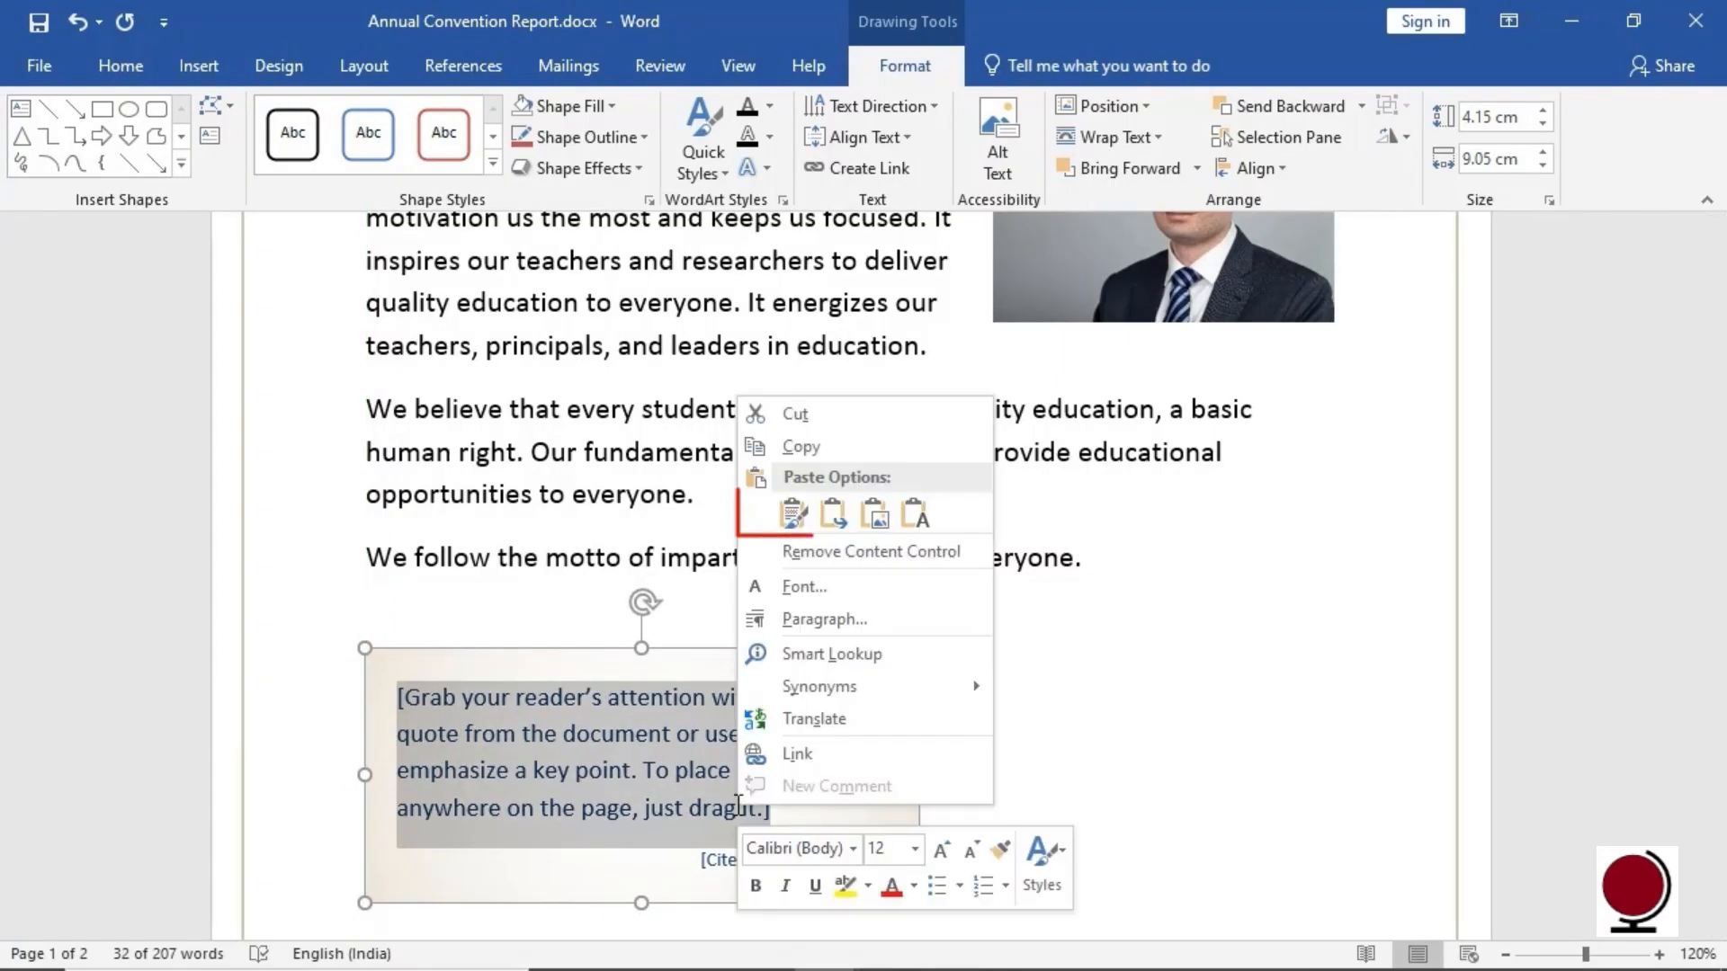
pyautogui.click(791, 515)
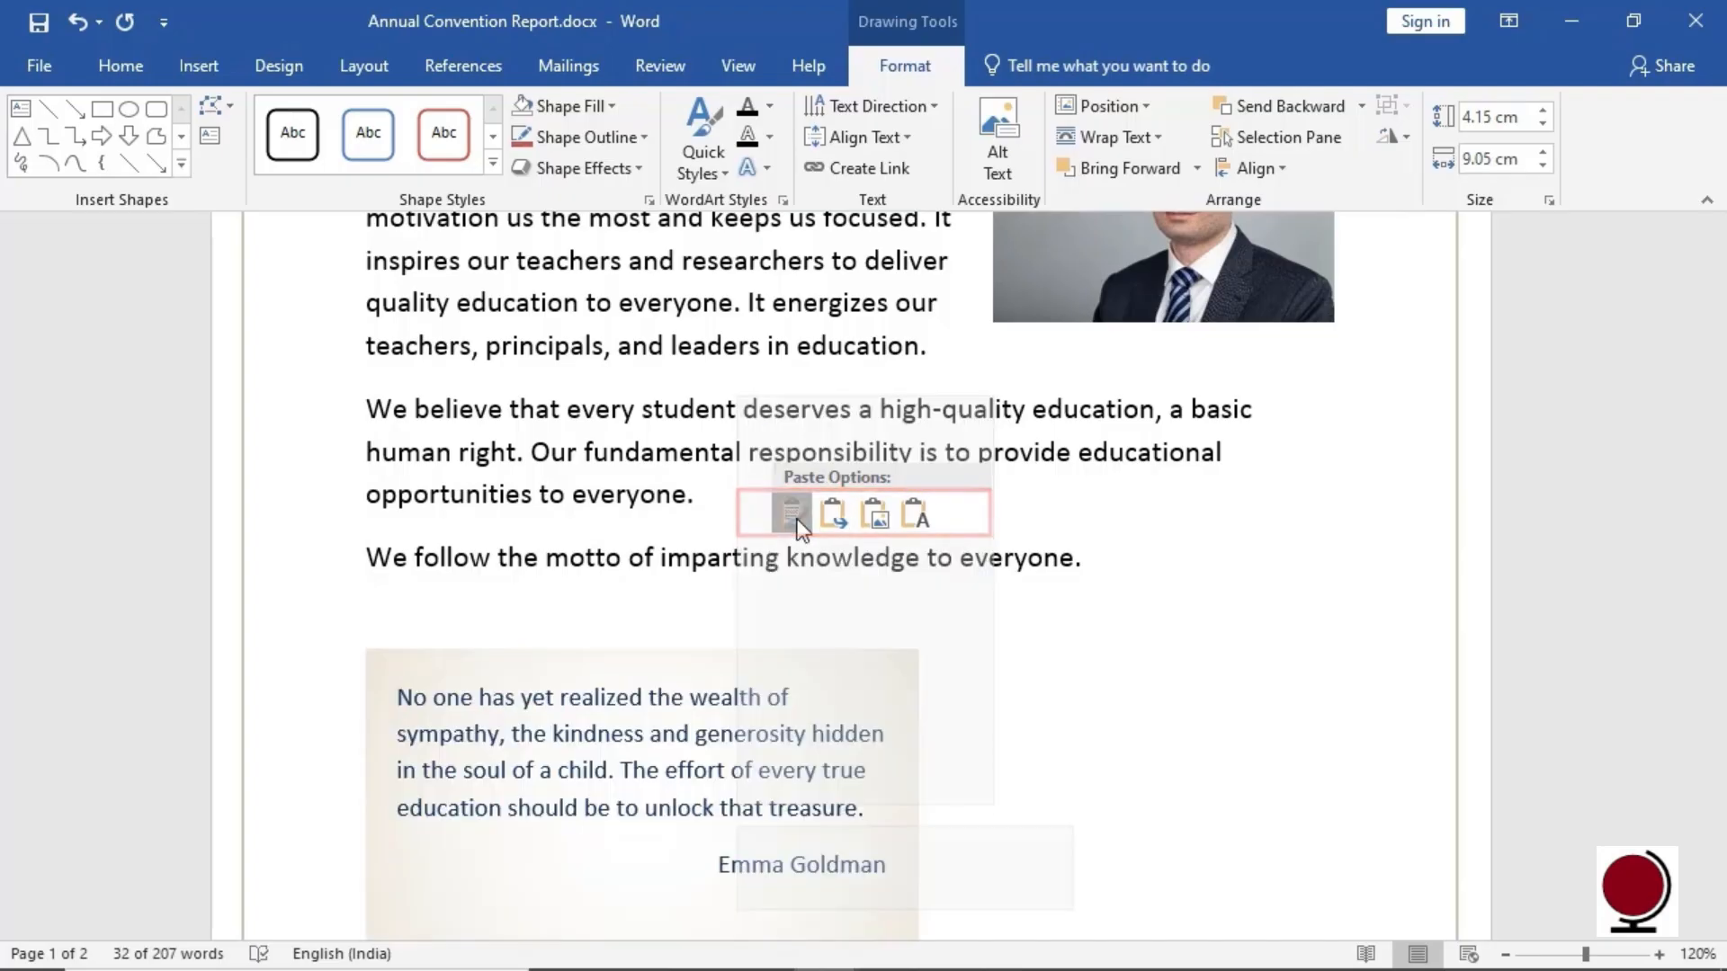
pyautogui.click(1086, 776)
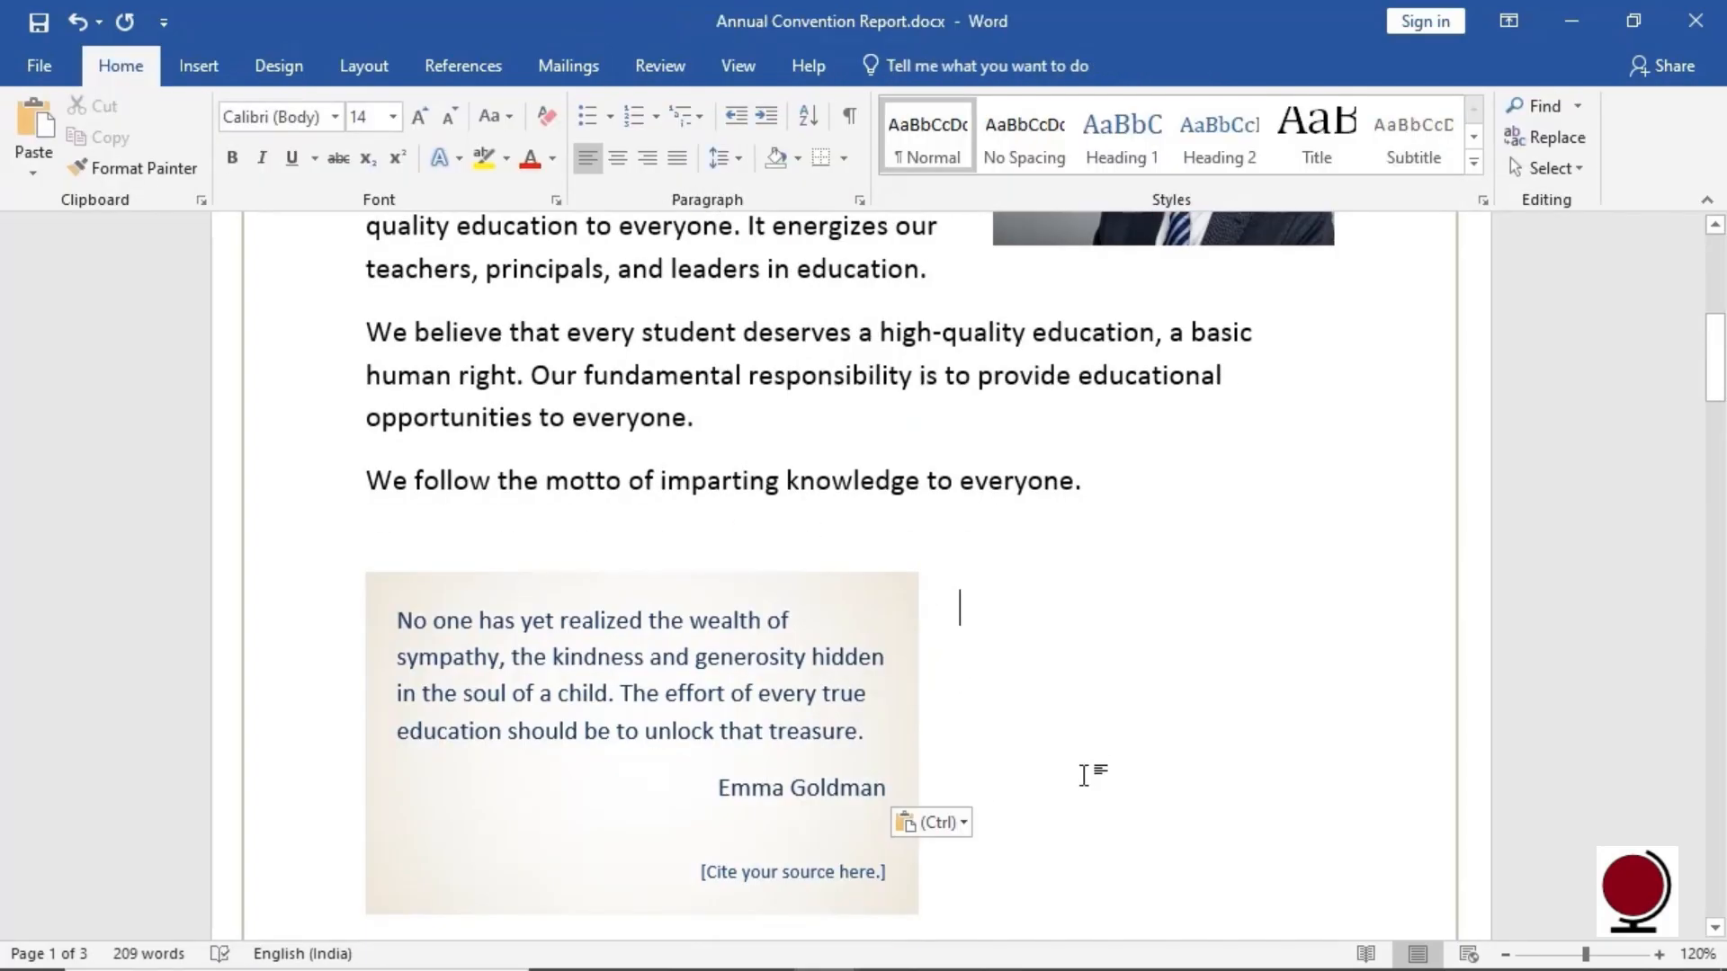
pyautogui.scroll(1, 1084, 775)
pyautogui.scroll(-4, 1085, 775)
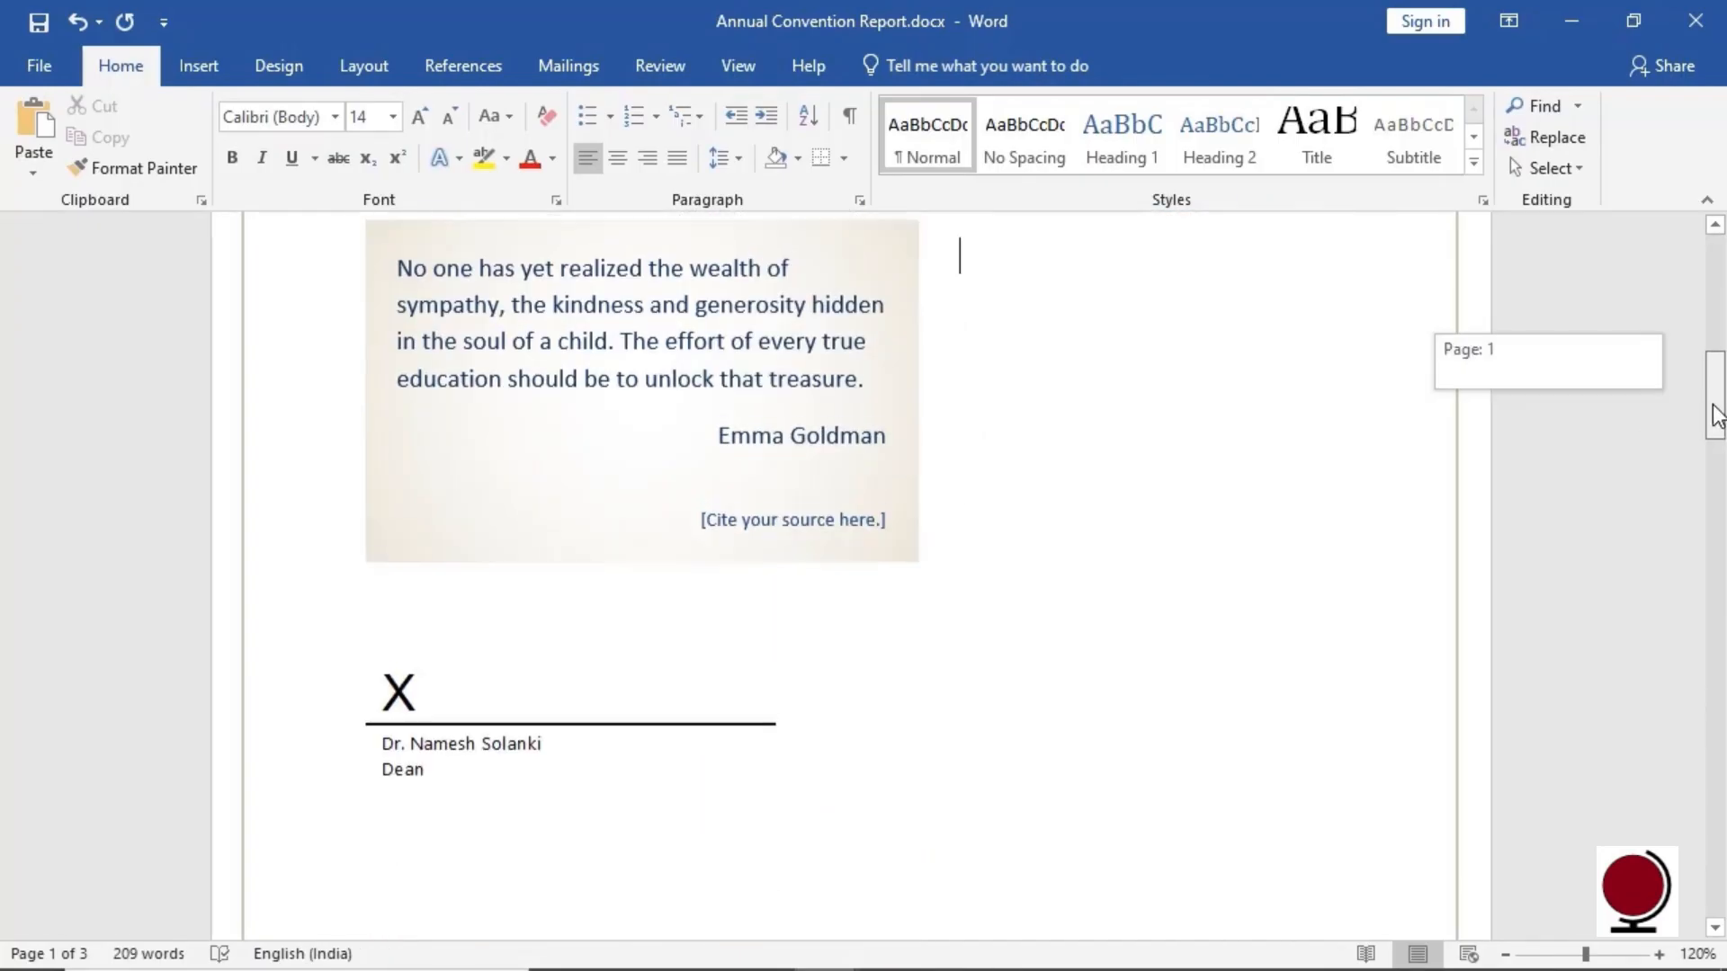
pyautogui.moveTo(720, 540); pyautogui.dragTo(890, 538)
pyautogui.hotkey('ctrl', 'c')
# Cut the author's name into the [Cite your source here.] line and delete the blank line above it
pyautogui.rightClick(878, 541)
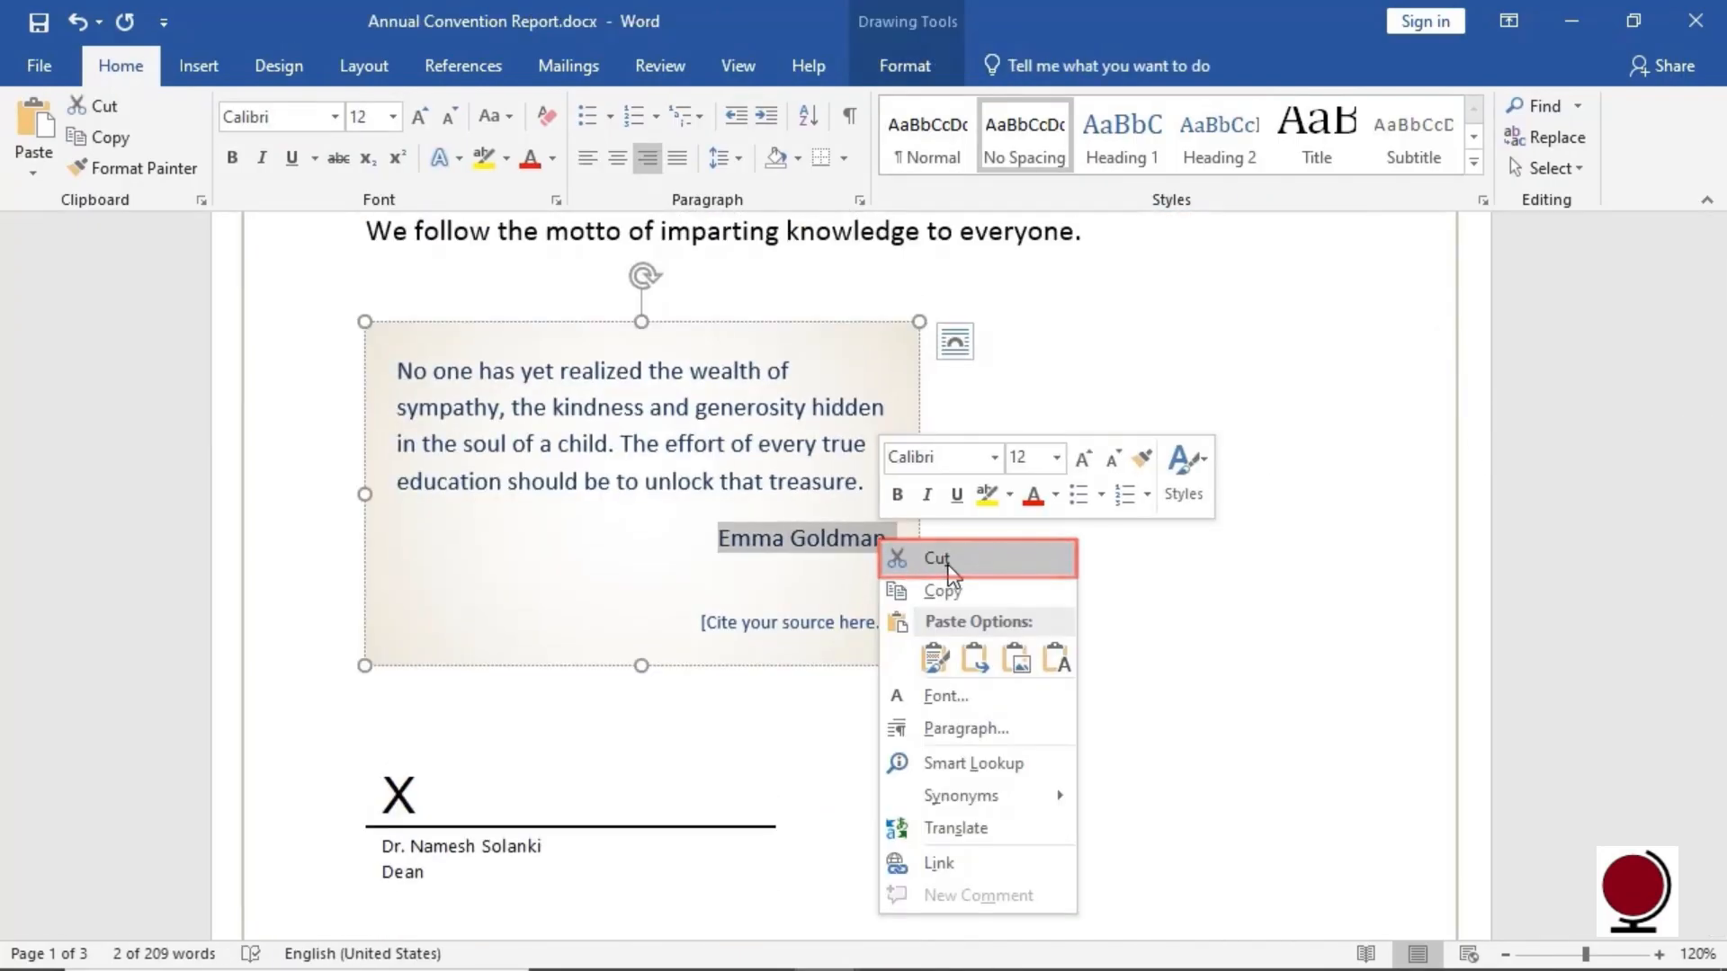
pyautogui.click(948, 565)
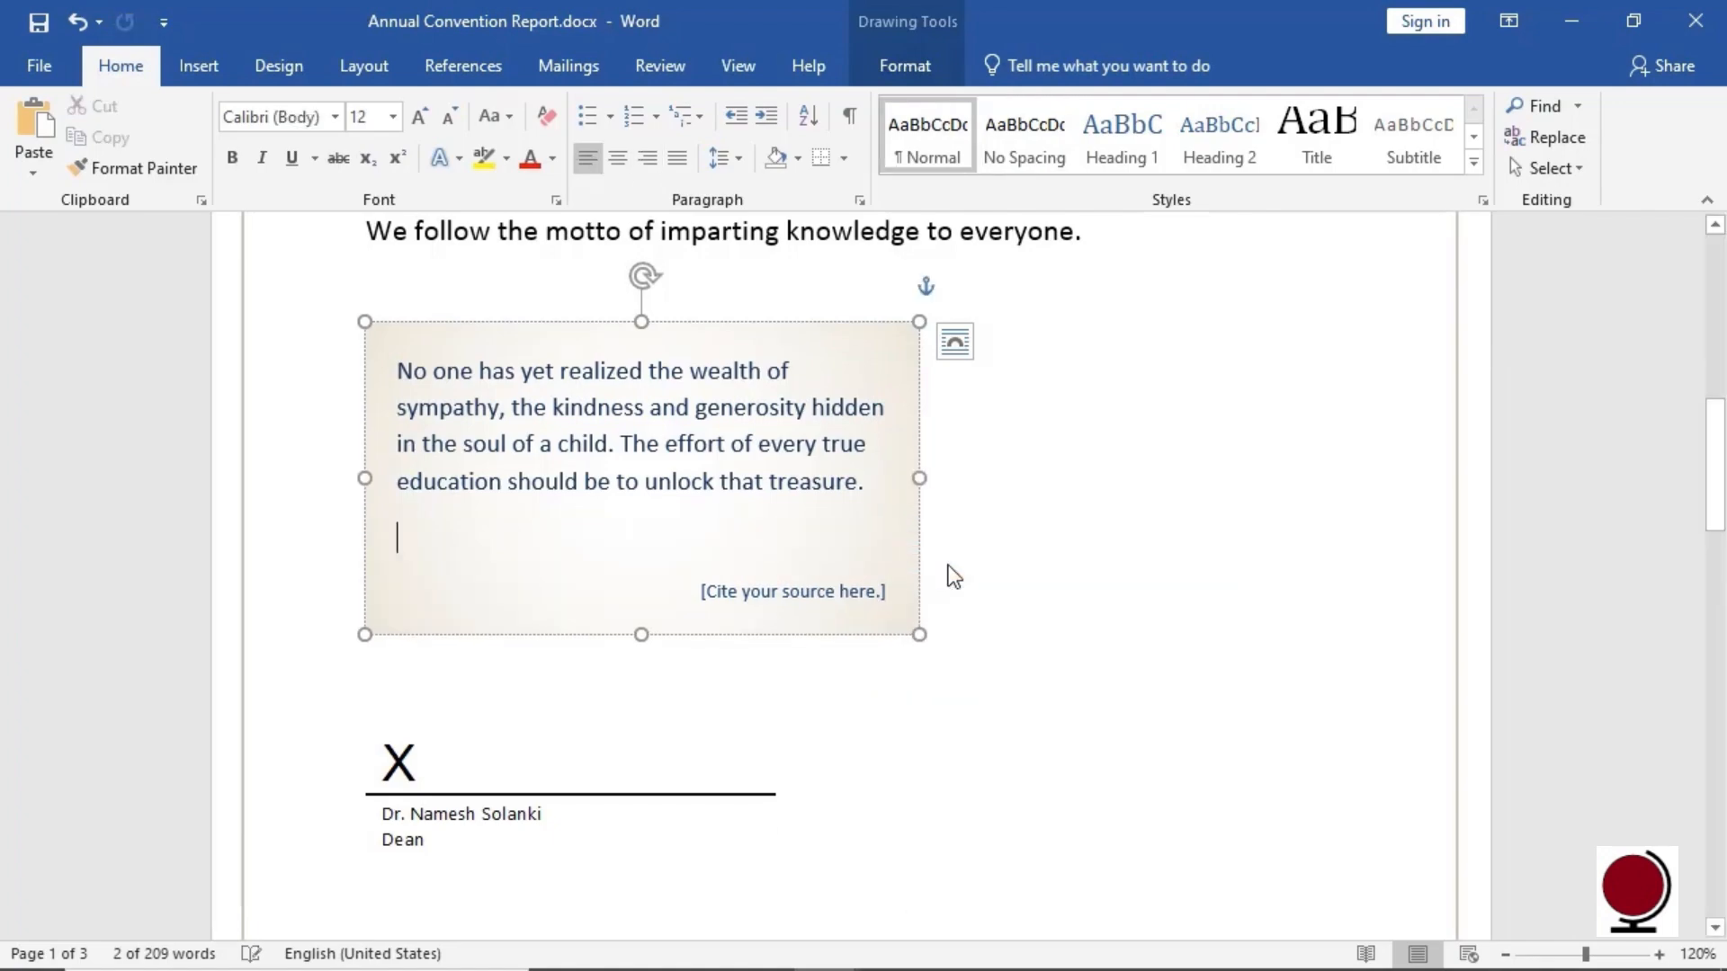
pyautogui.click(721, 595)
pyautogui.rightClick(721, 593)
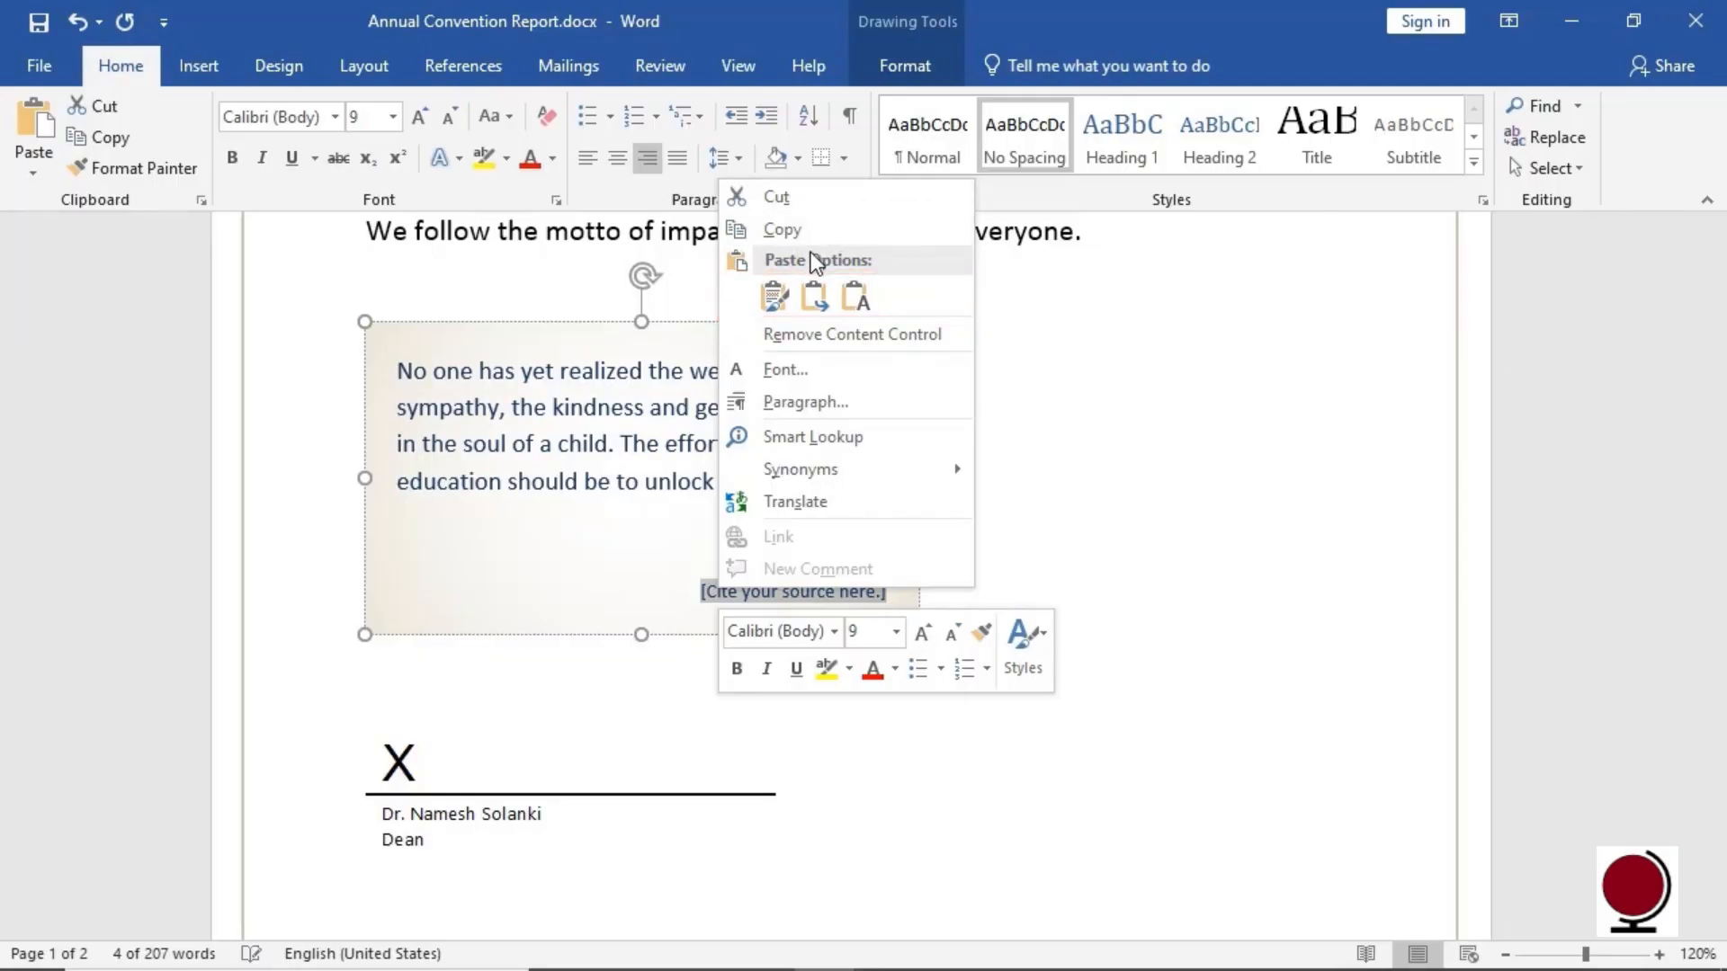
pyautogui.click(775, 306)
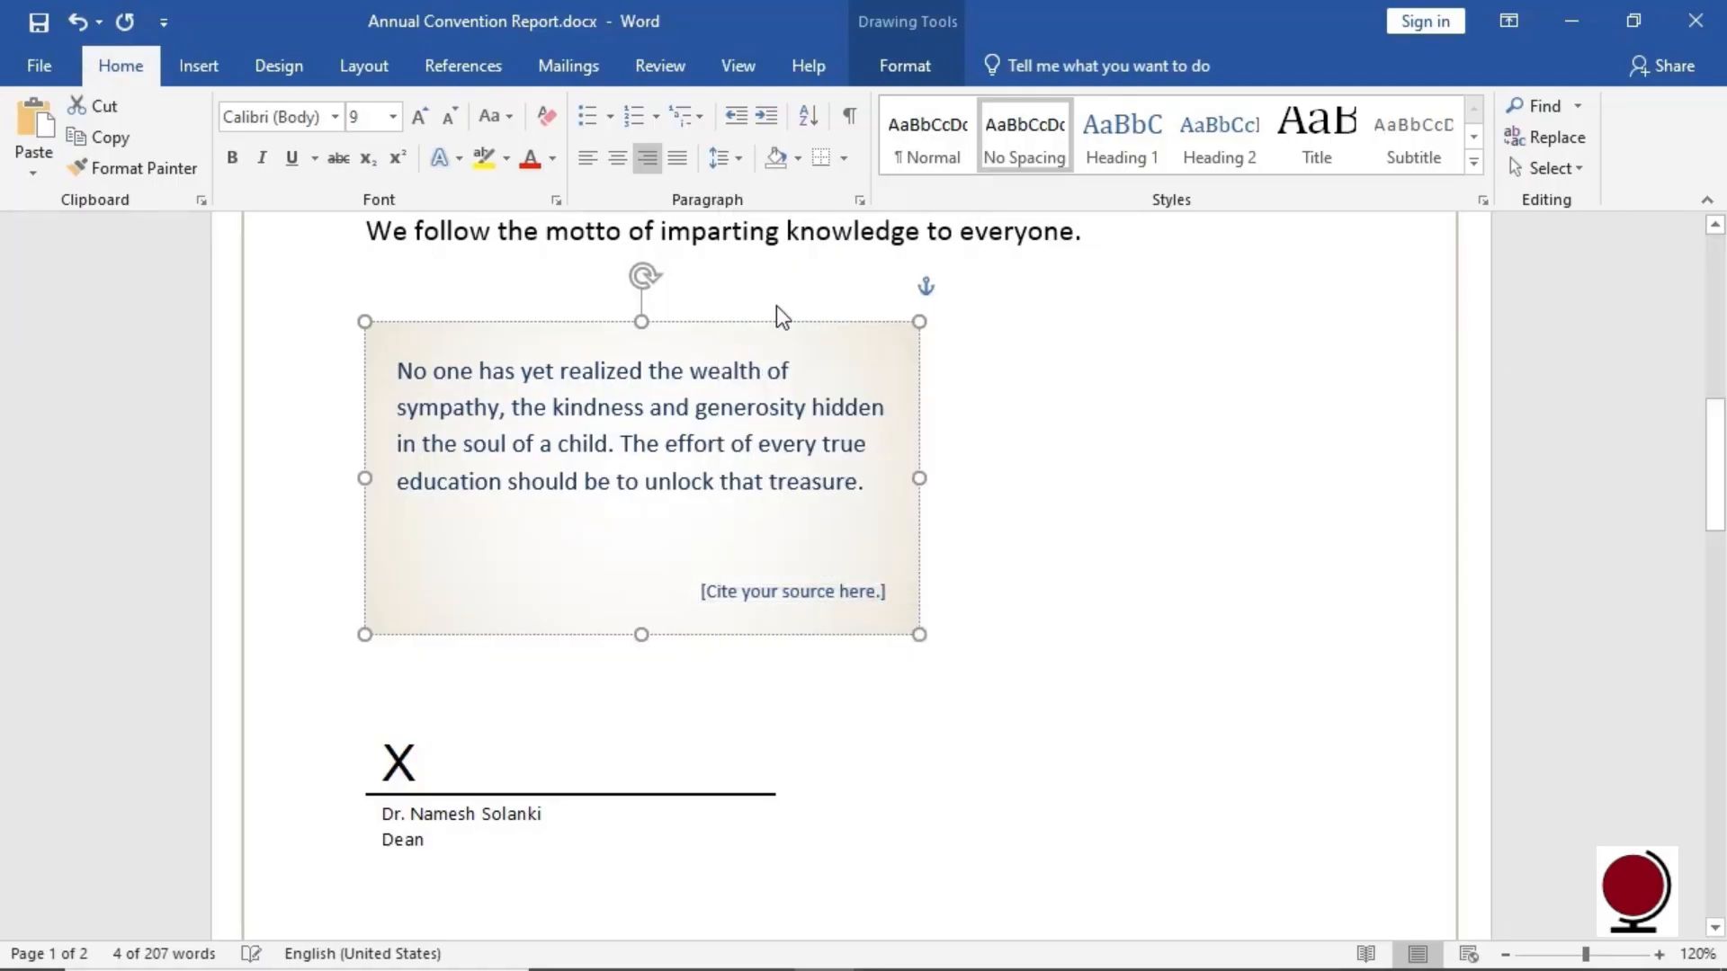
pyautogui.click(742, 554)
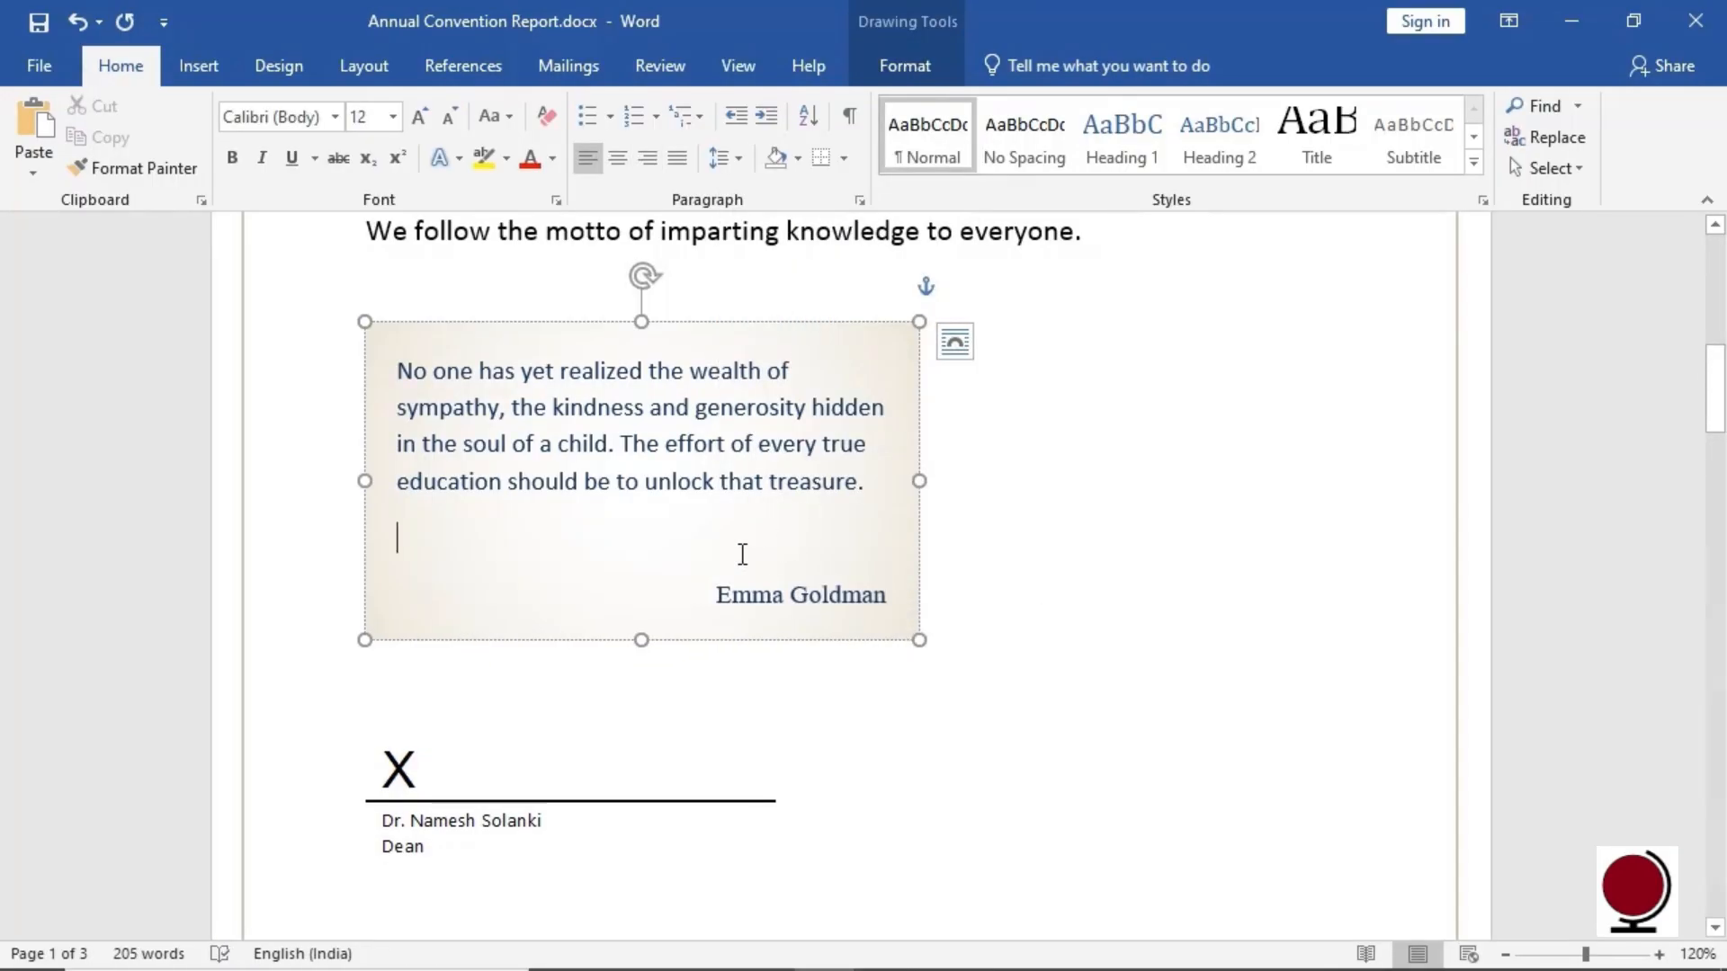
pyautogui.press('BackSpace')
pyautogui.click(1019, 599)
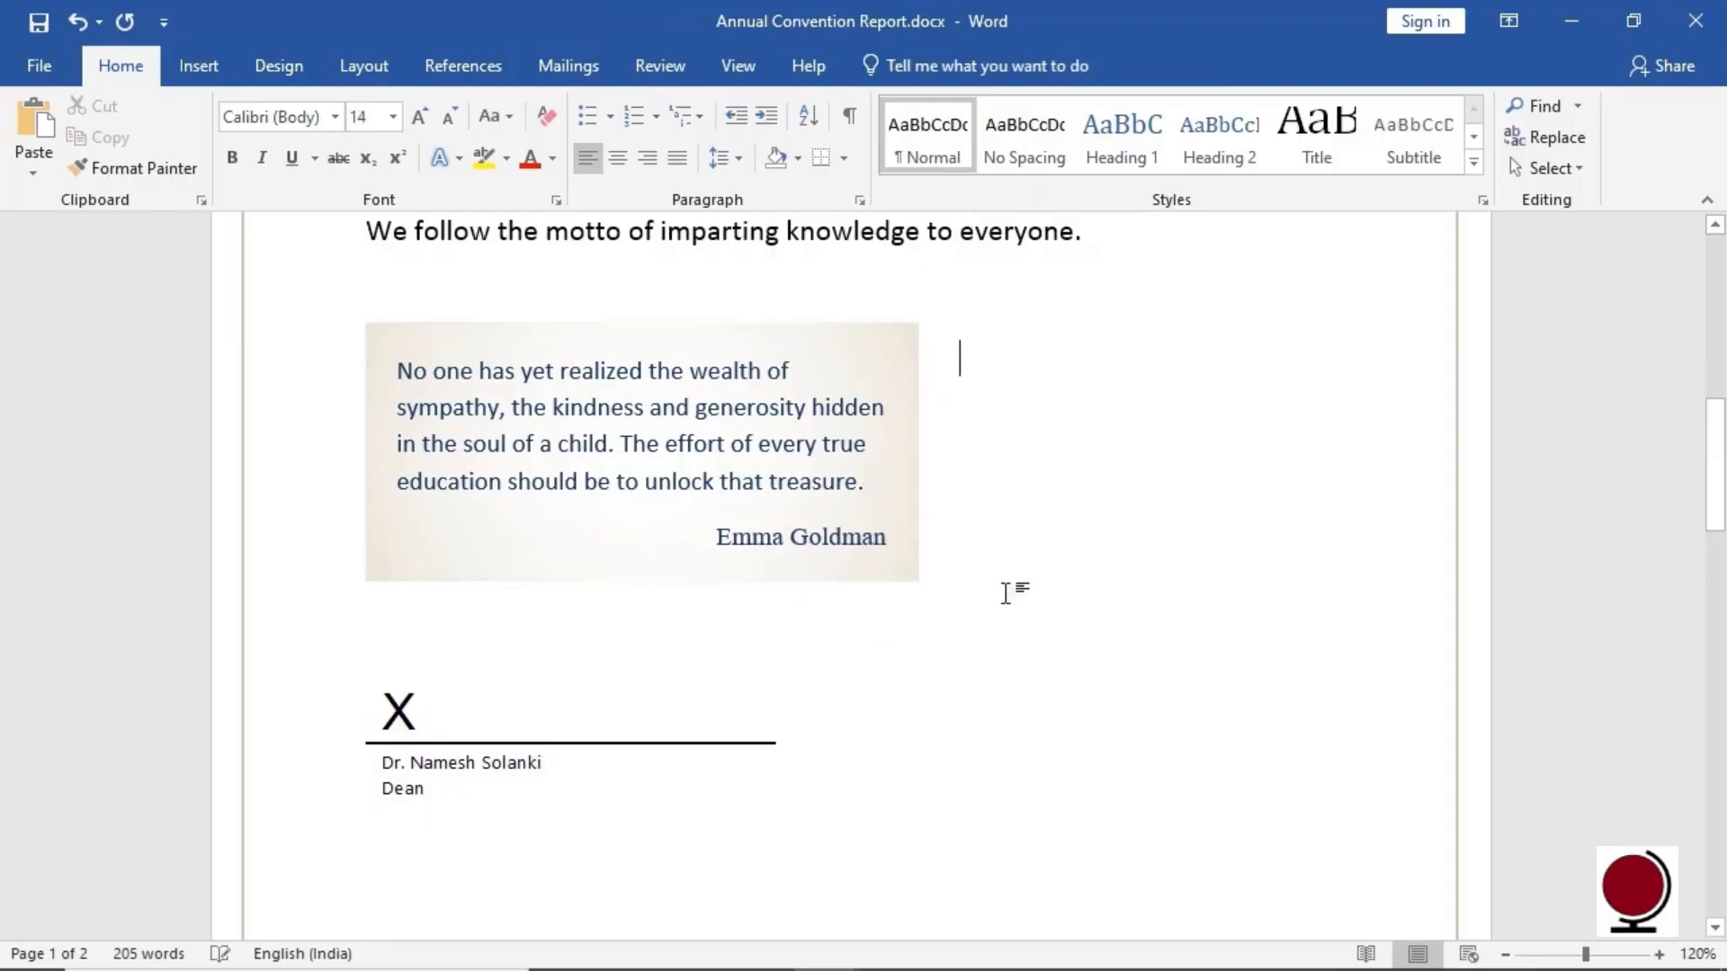
pyautogui.click(886, 582)
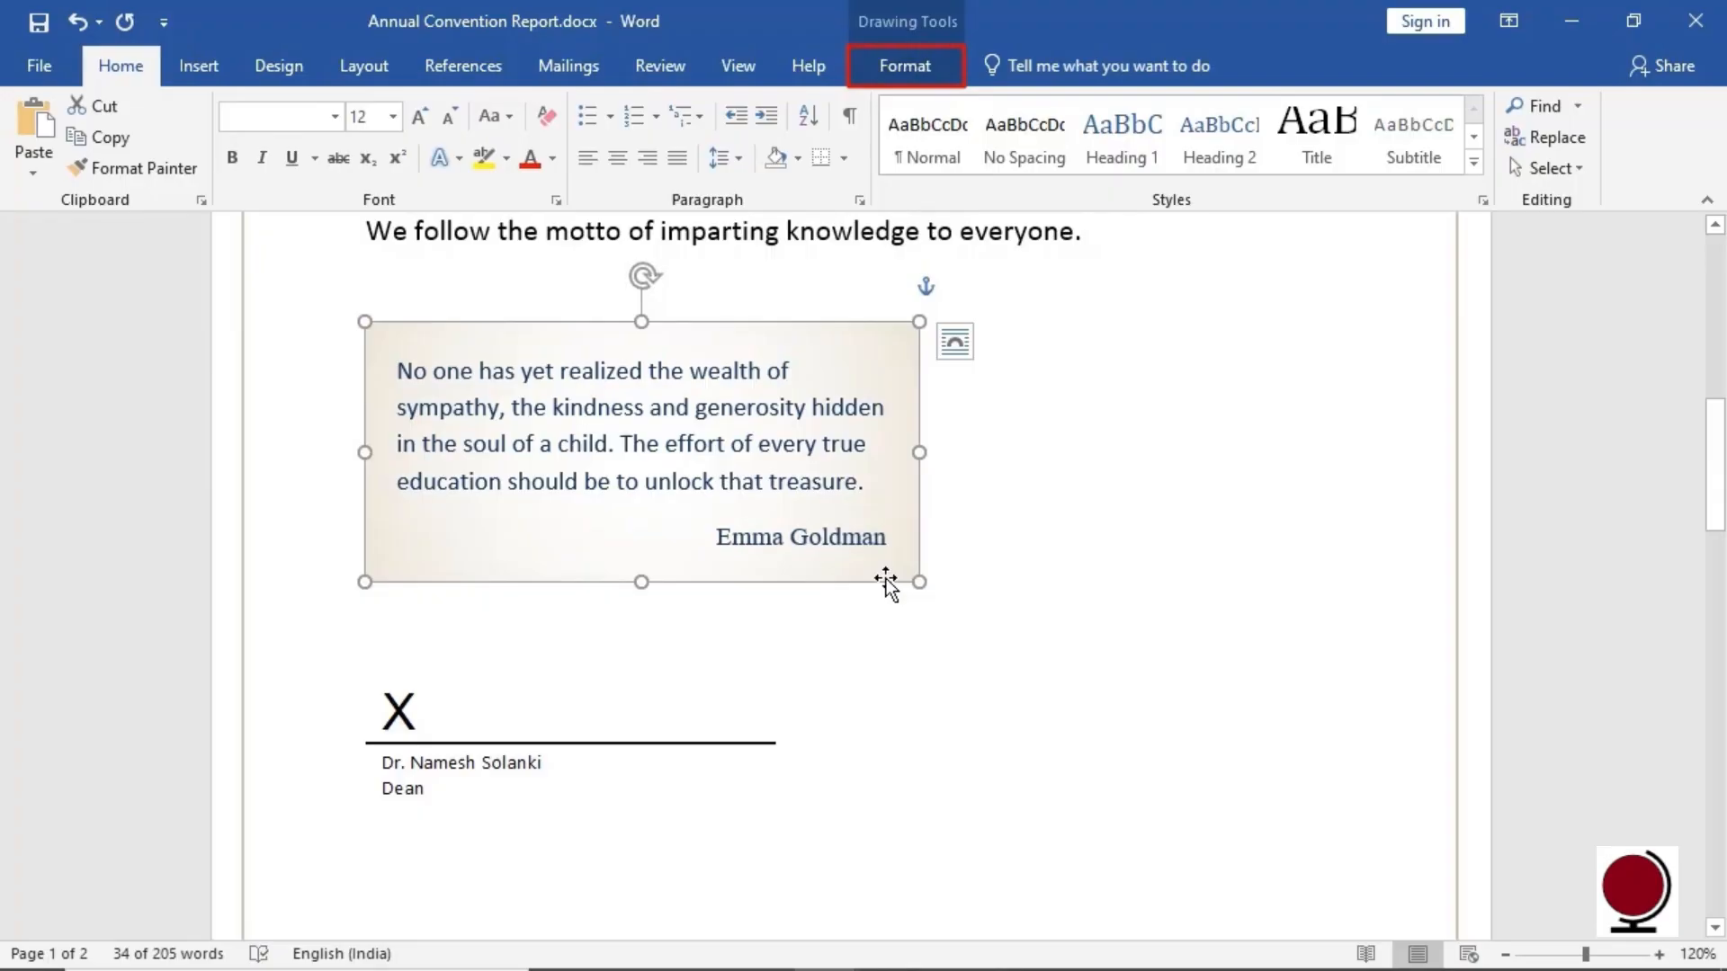
# Change the quote box's shape to a Rounded Rectangle
pyautogui.click(935, 76)
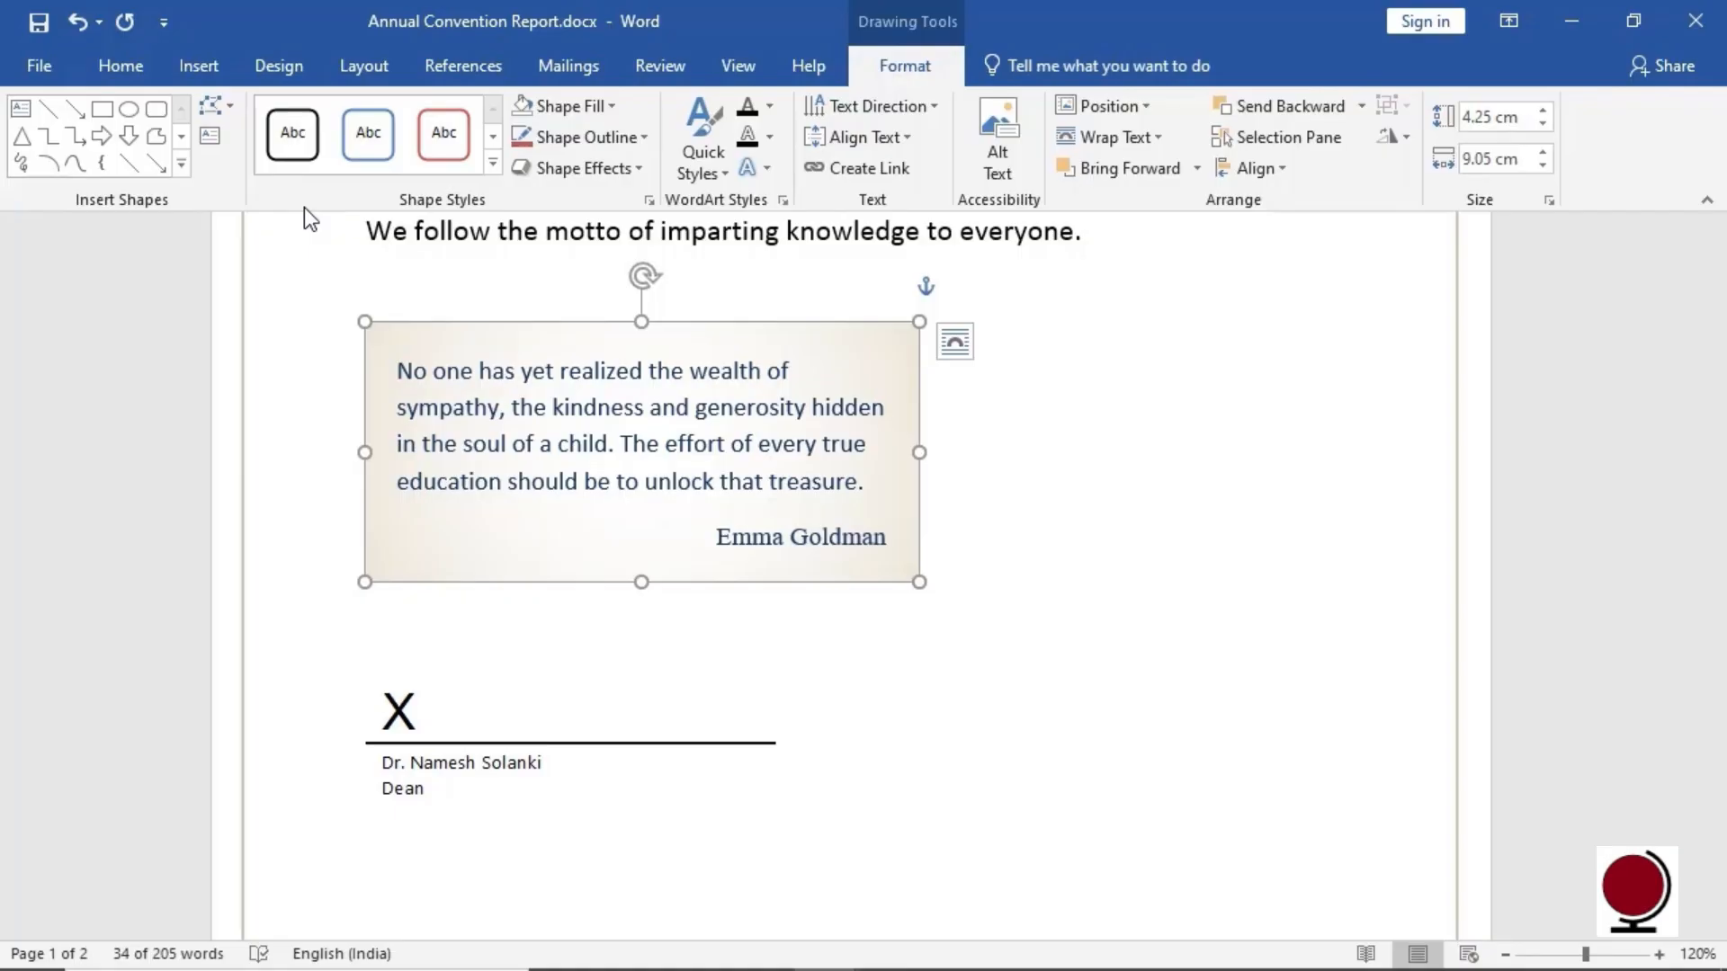
pyautogui.click(236, 113)
pyautogui.moveTo(382, 160)
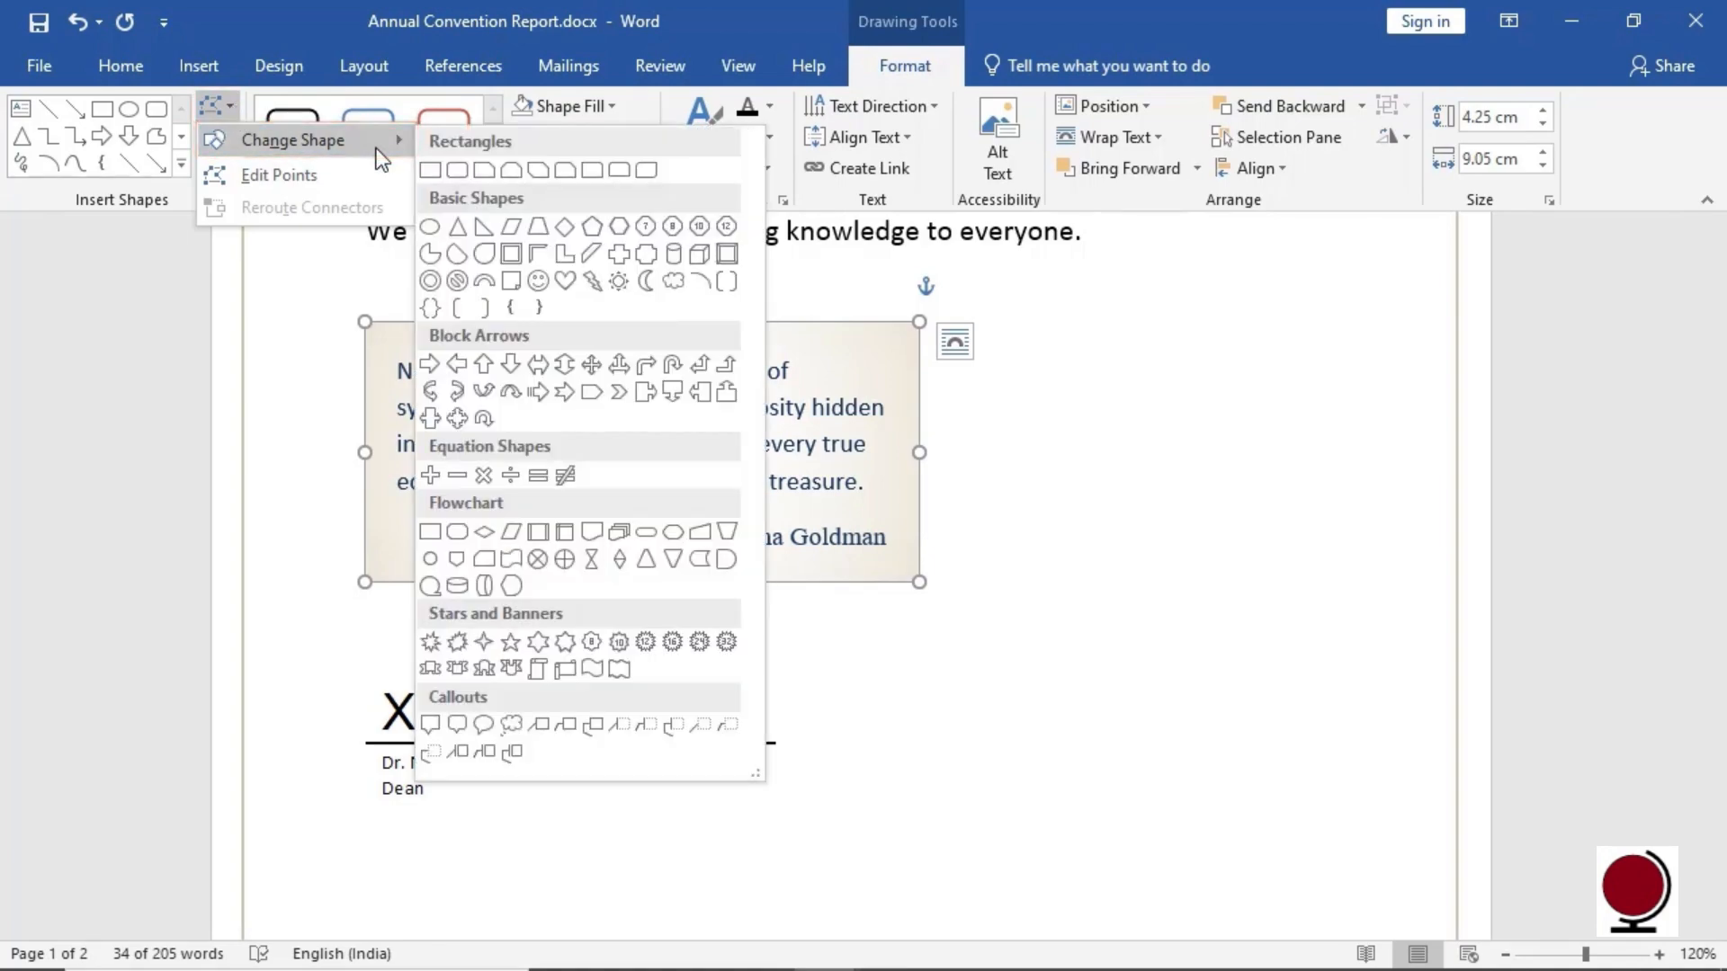
pyautogui.click(455, 170)
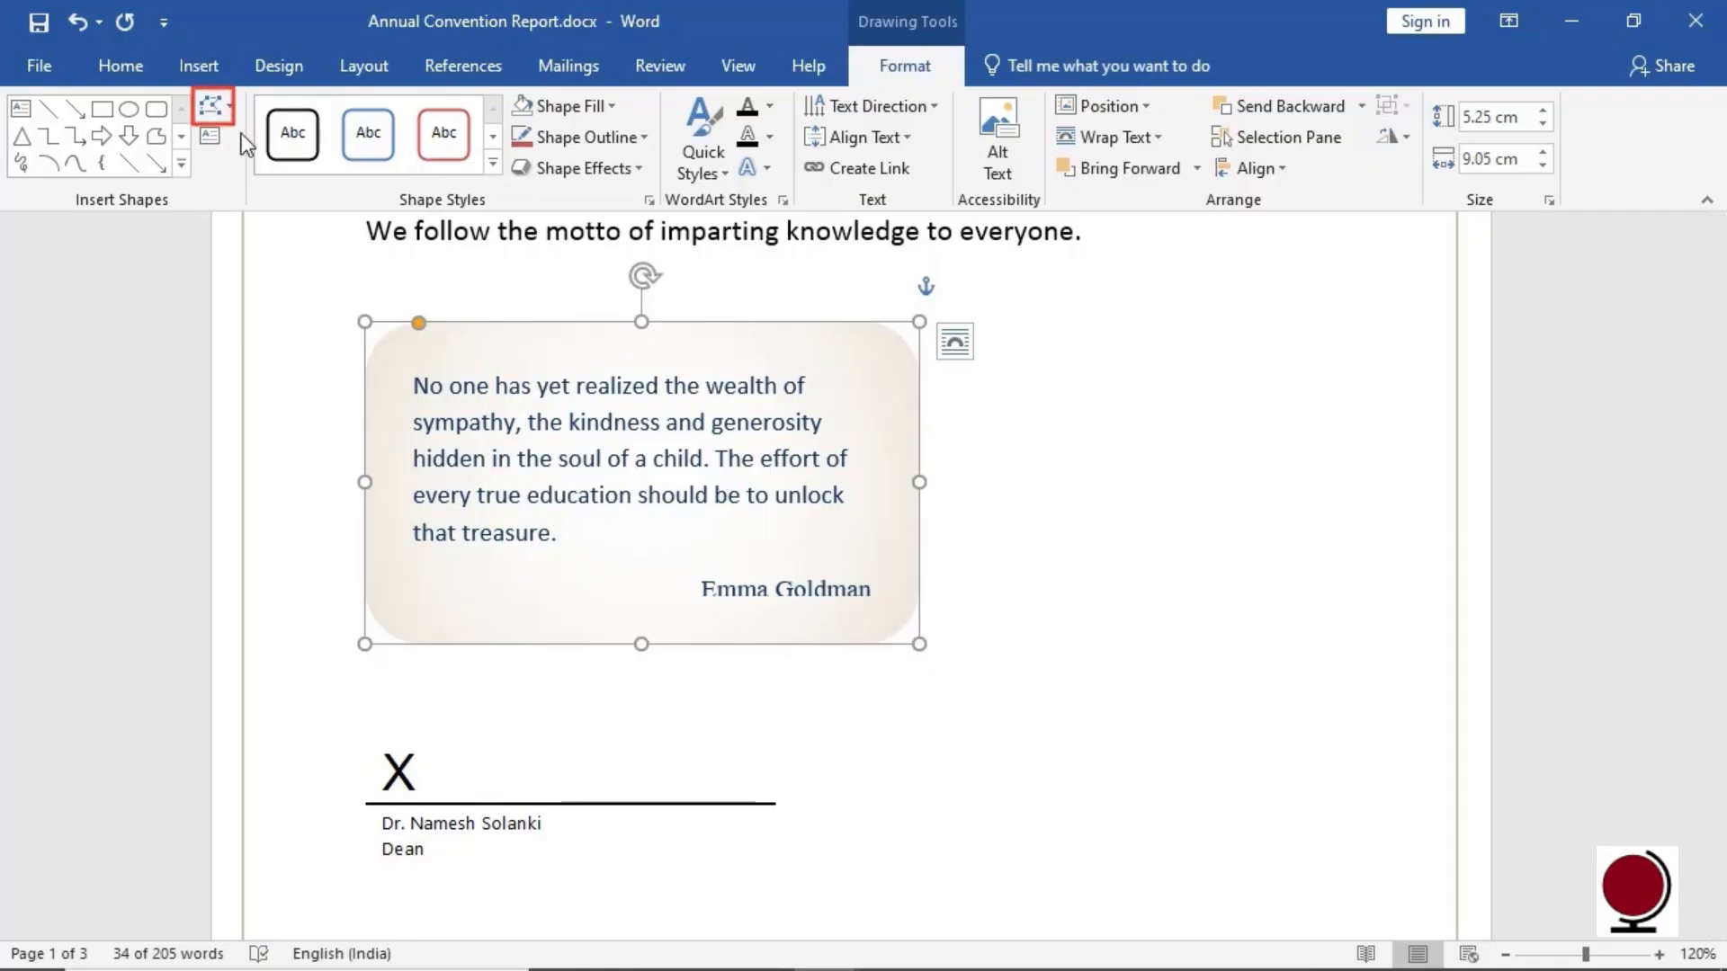
# Apply the red Colored Outline shape style to the rounded quote box
pyautogui.click(227, 107)
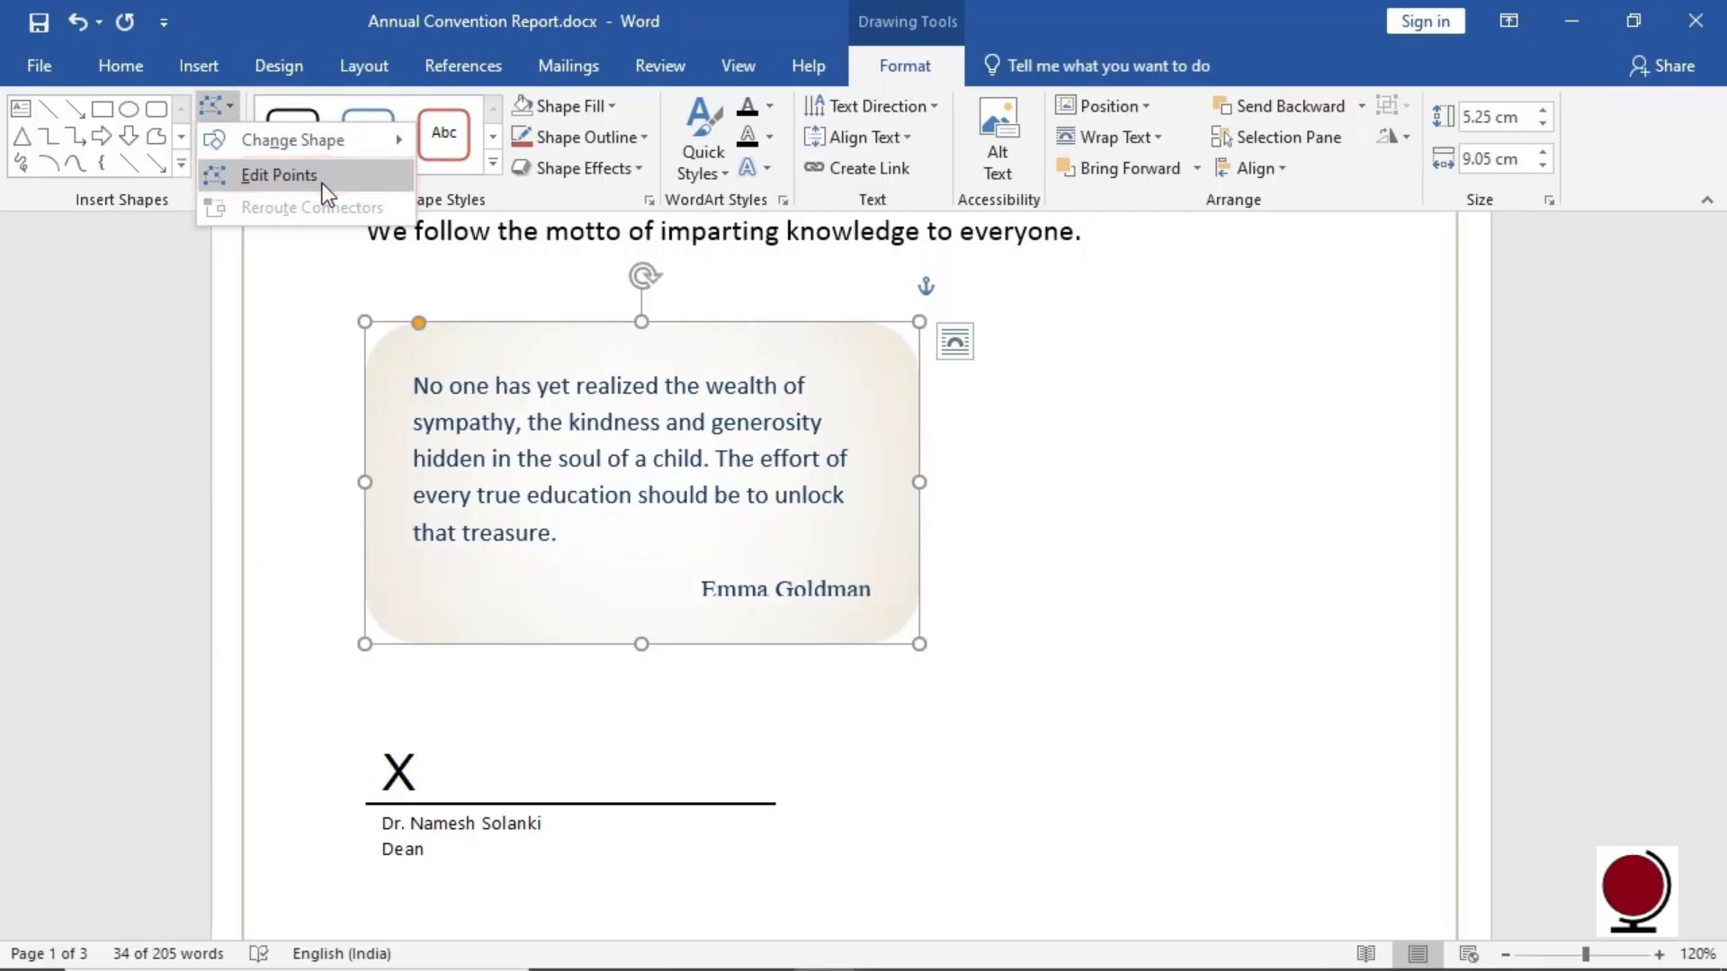
pyautogui.press('Escape')
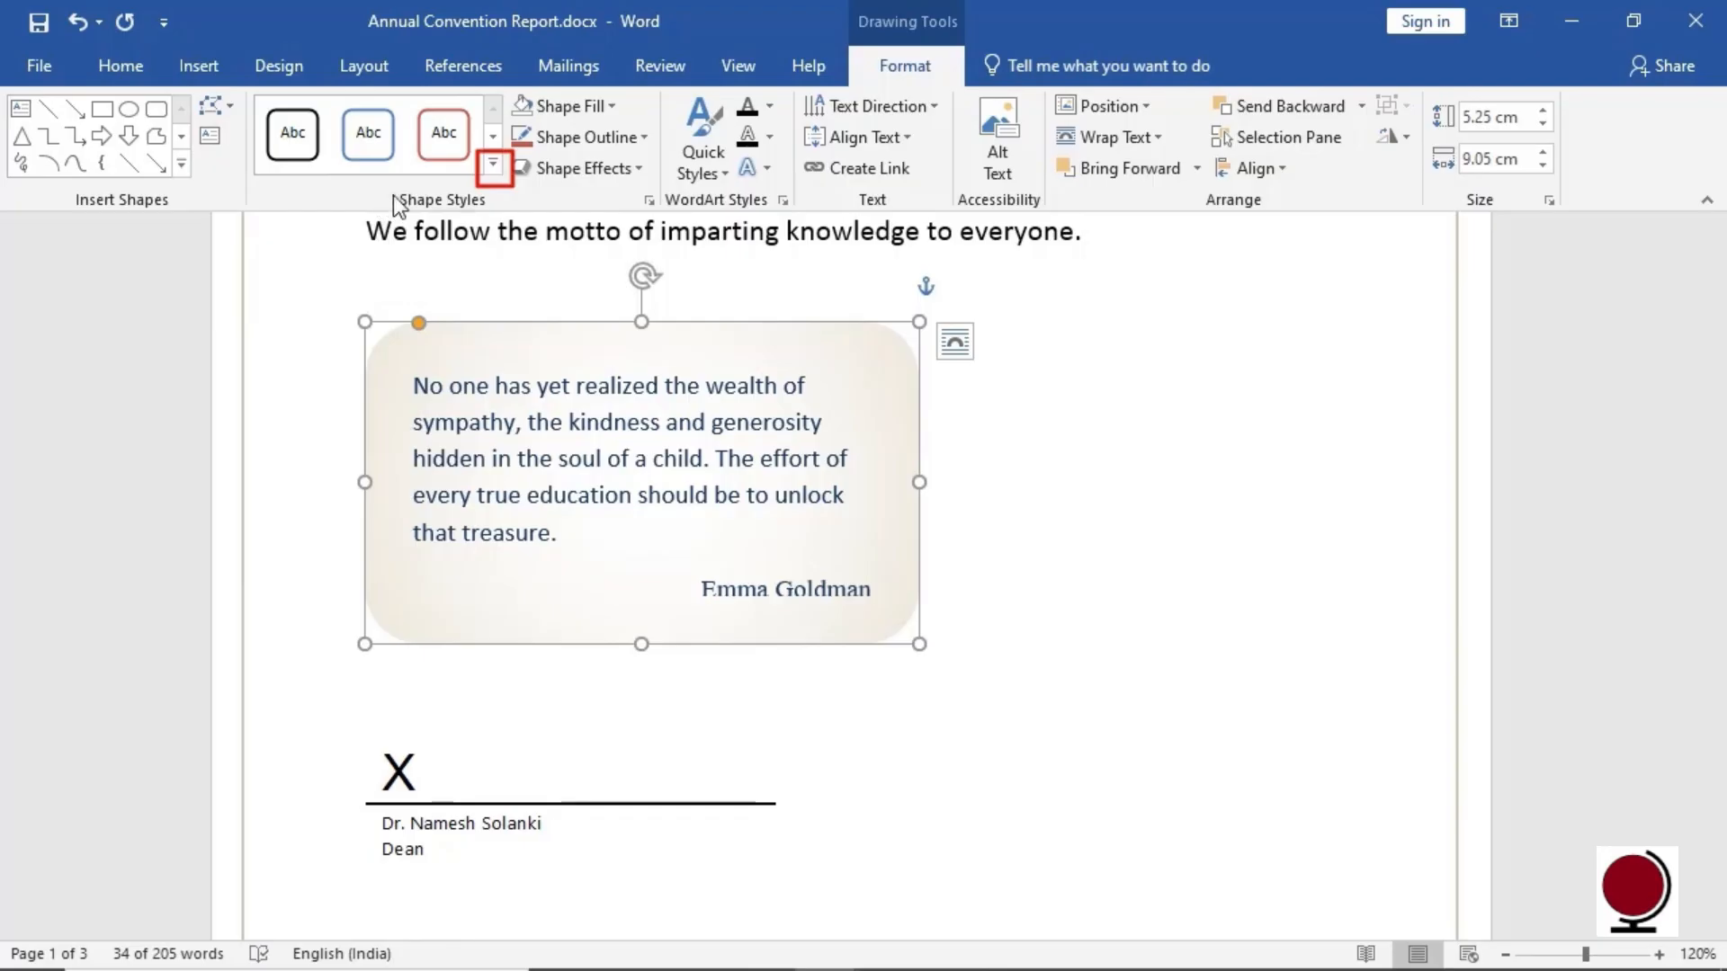
pyautogui.click(493, 165)
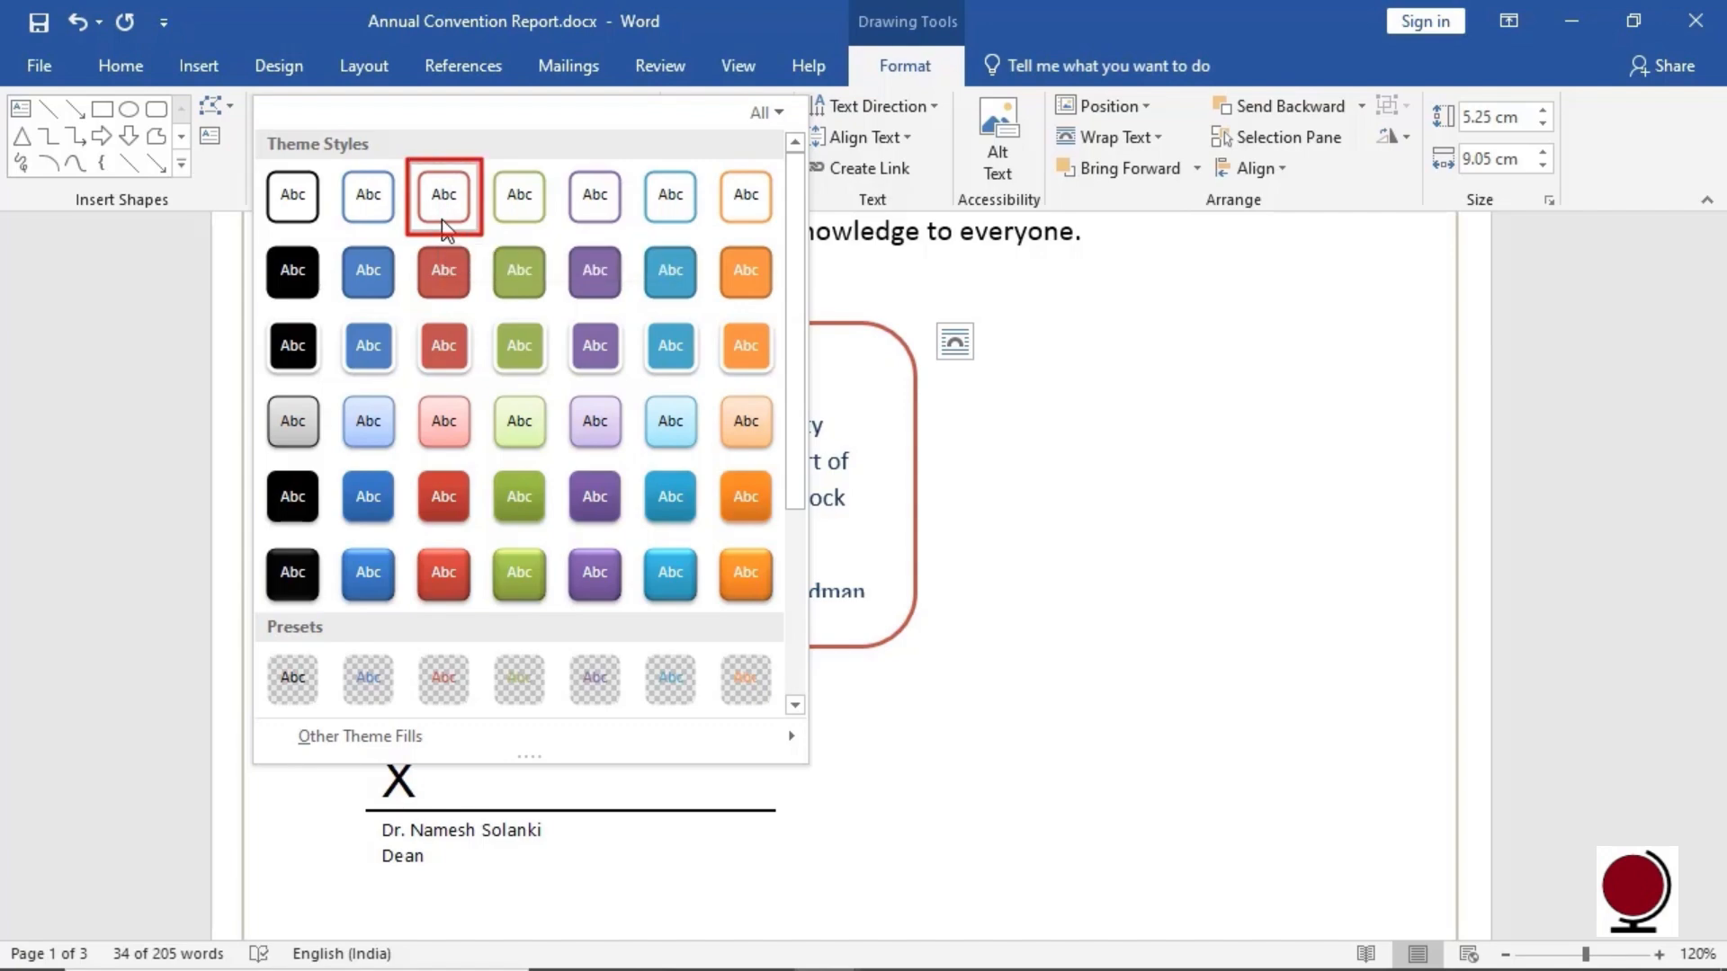
pyautogui.press('Escape')
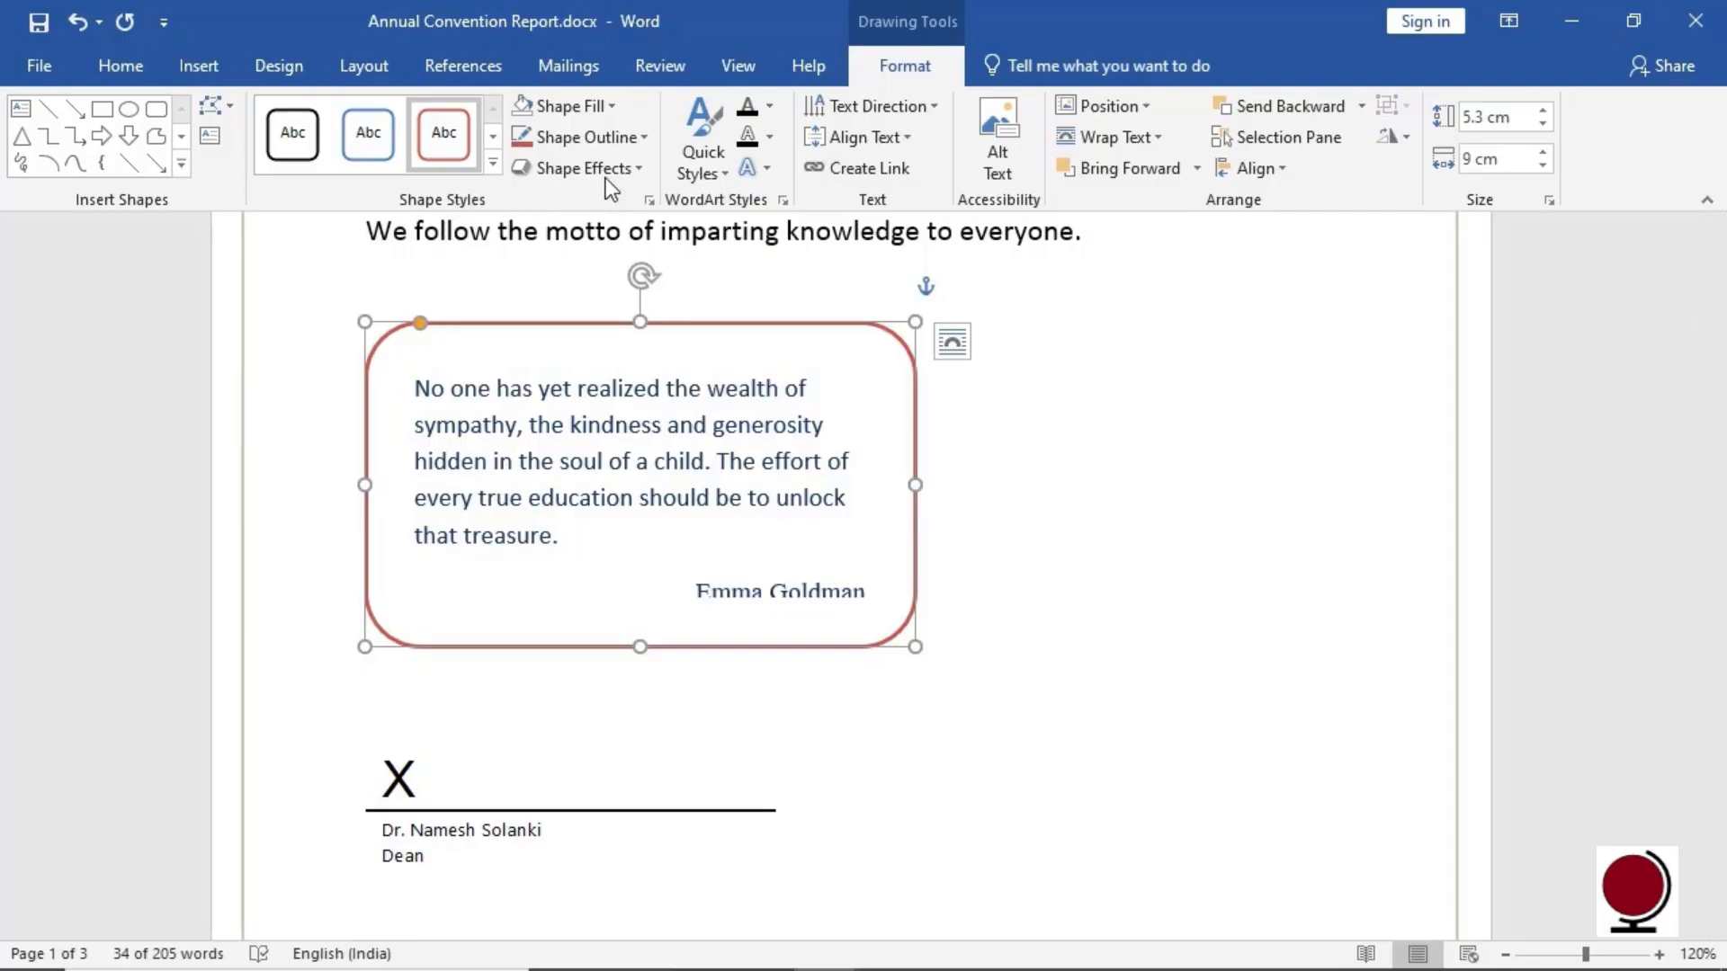
# Give the quote box a dark blue outline, try a yellow fill, then set No Fill
pyautogui.click(646, 138)
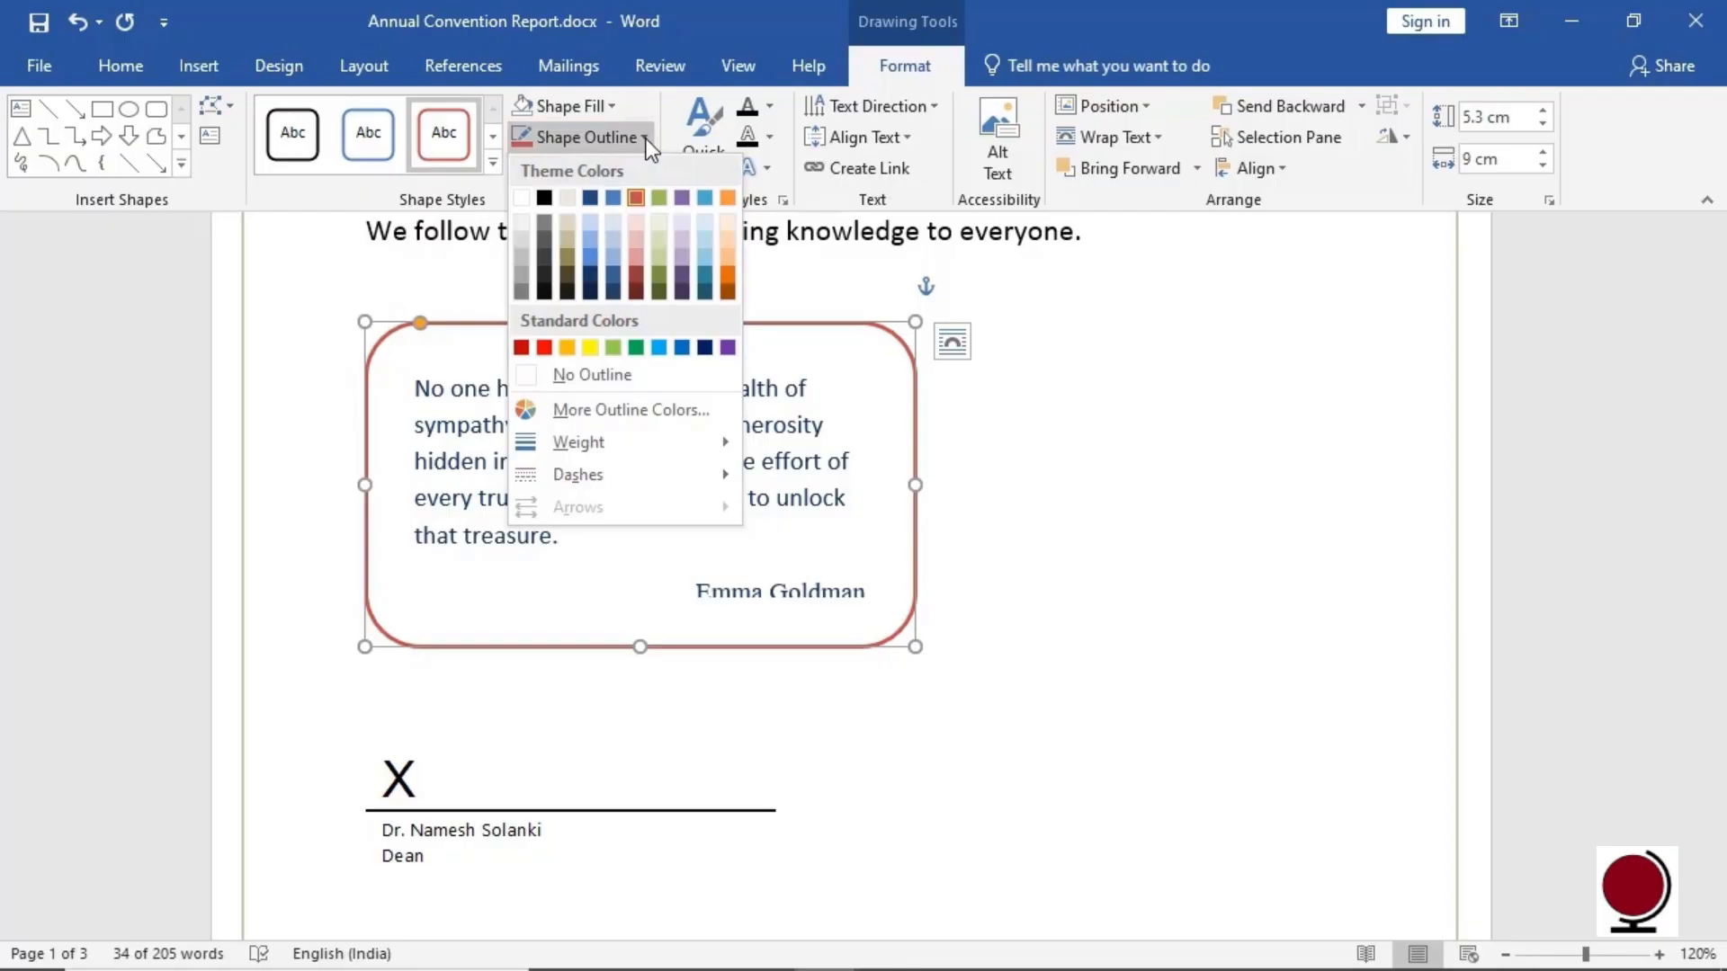
pyautogui.click(590, 200)
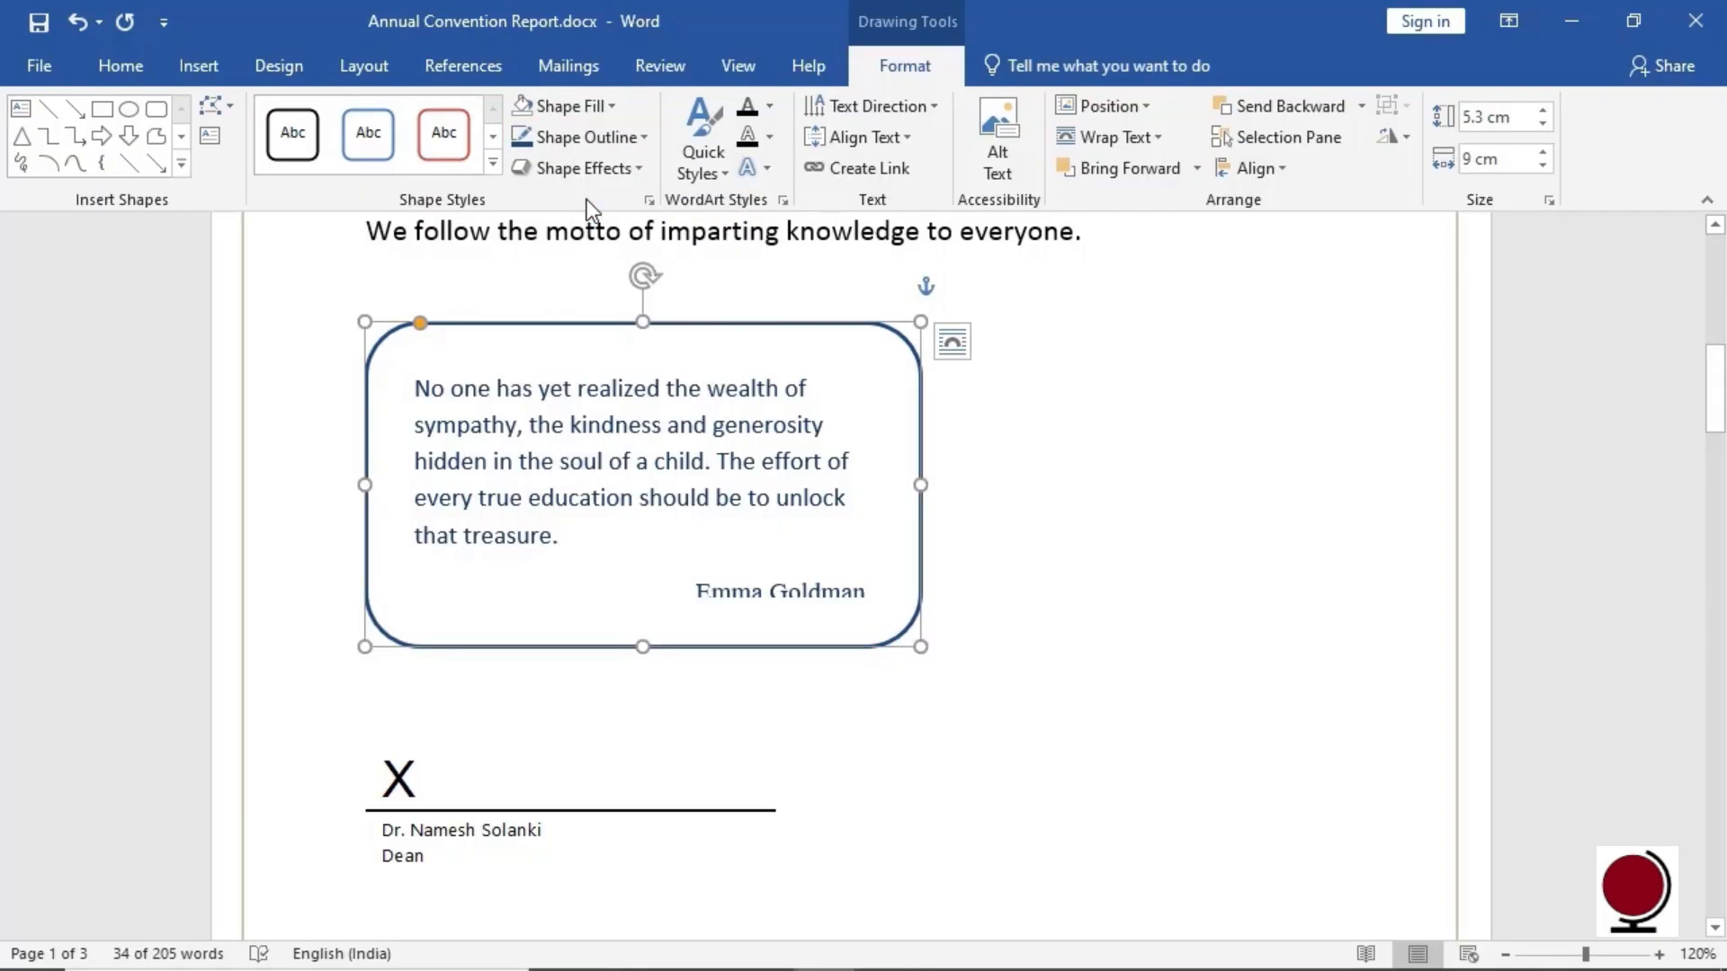
pyautogui.click(615, 107)
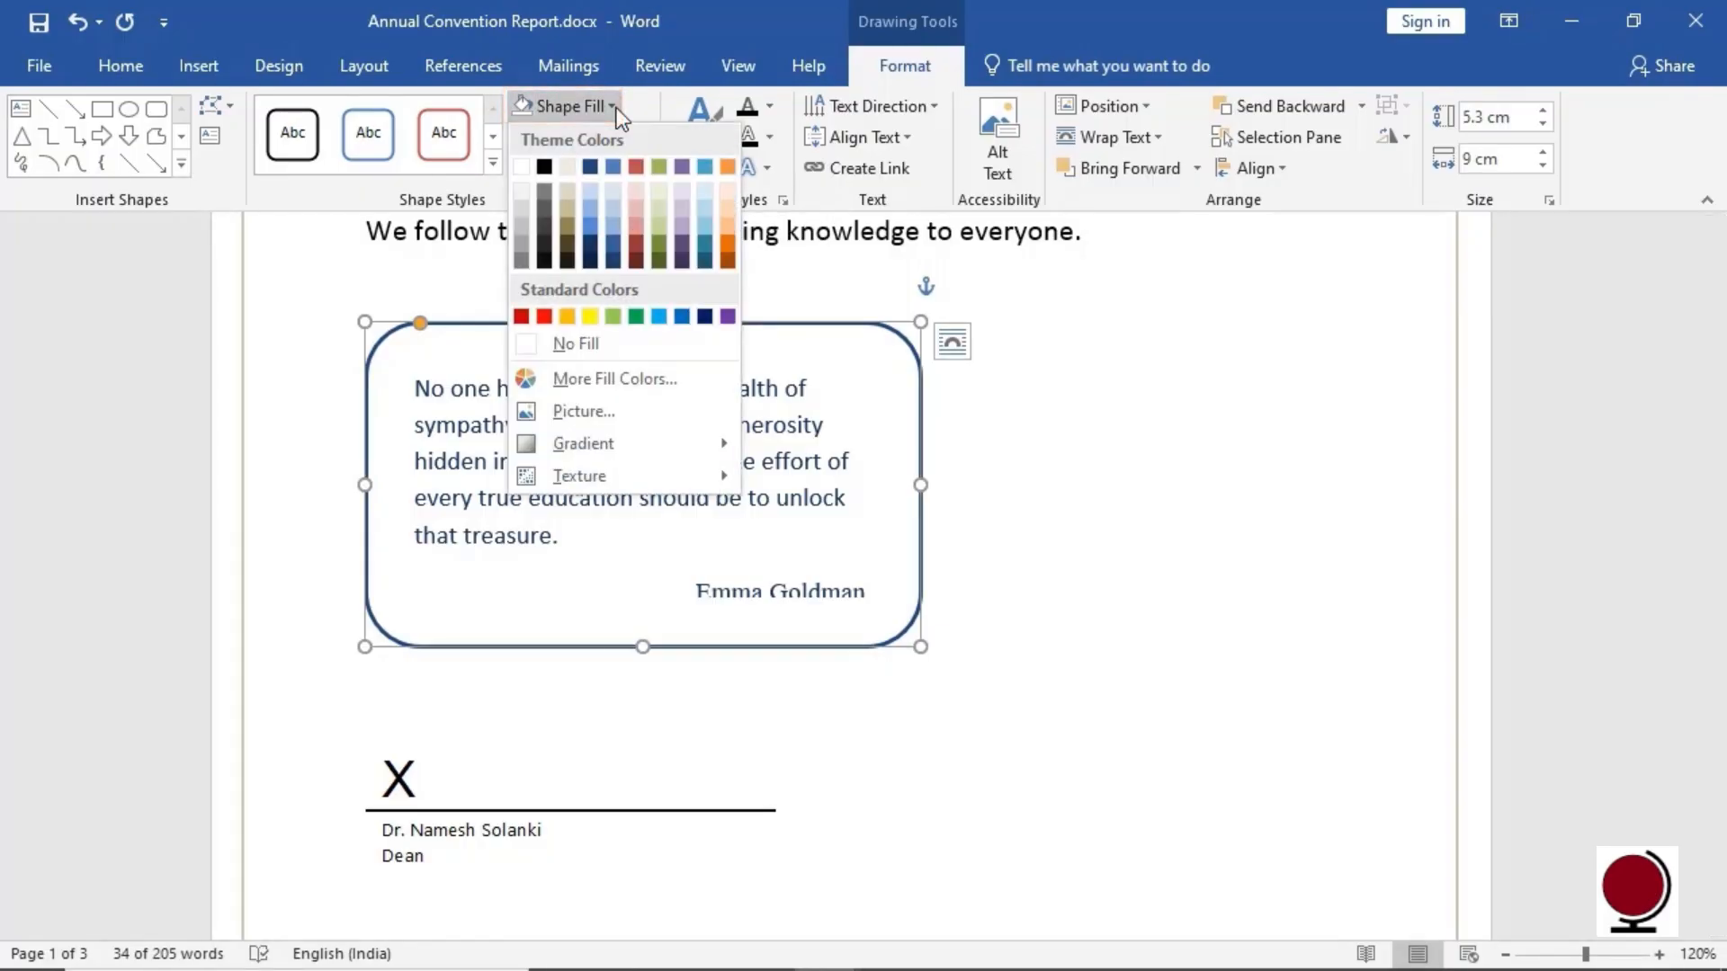
pyautogui.click(589, 315)
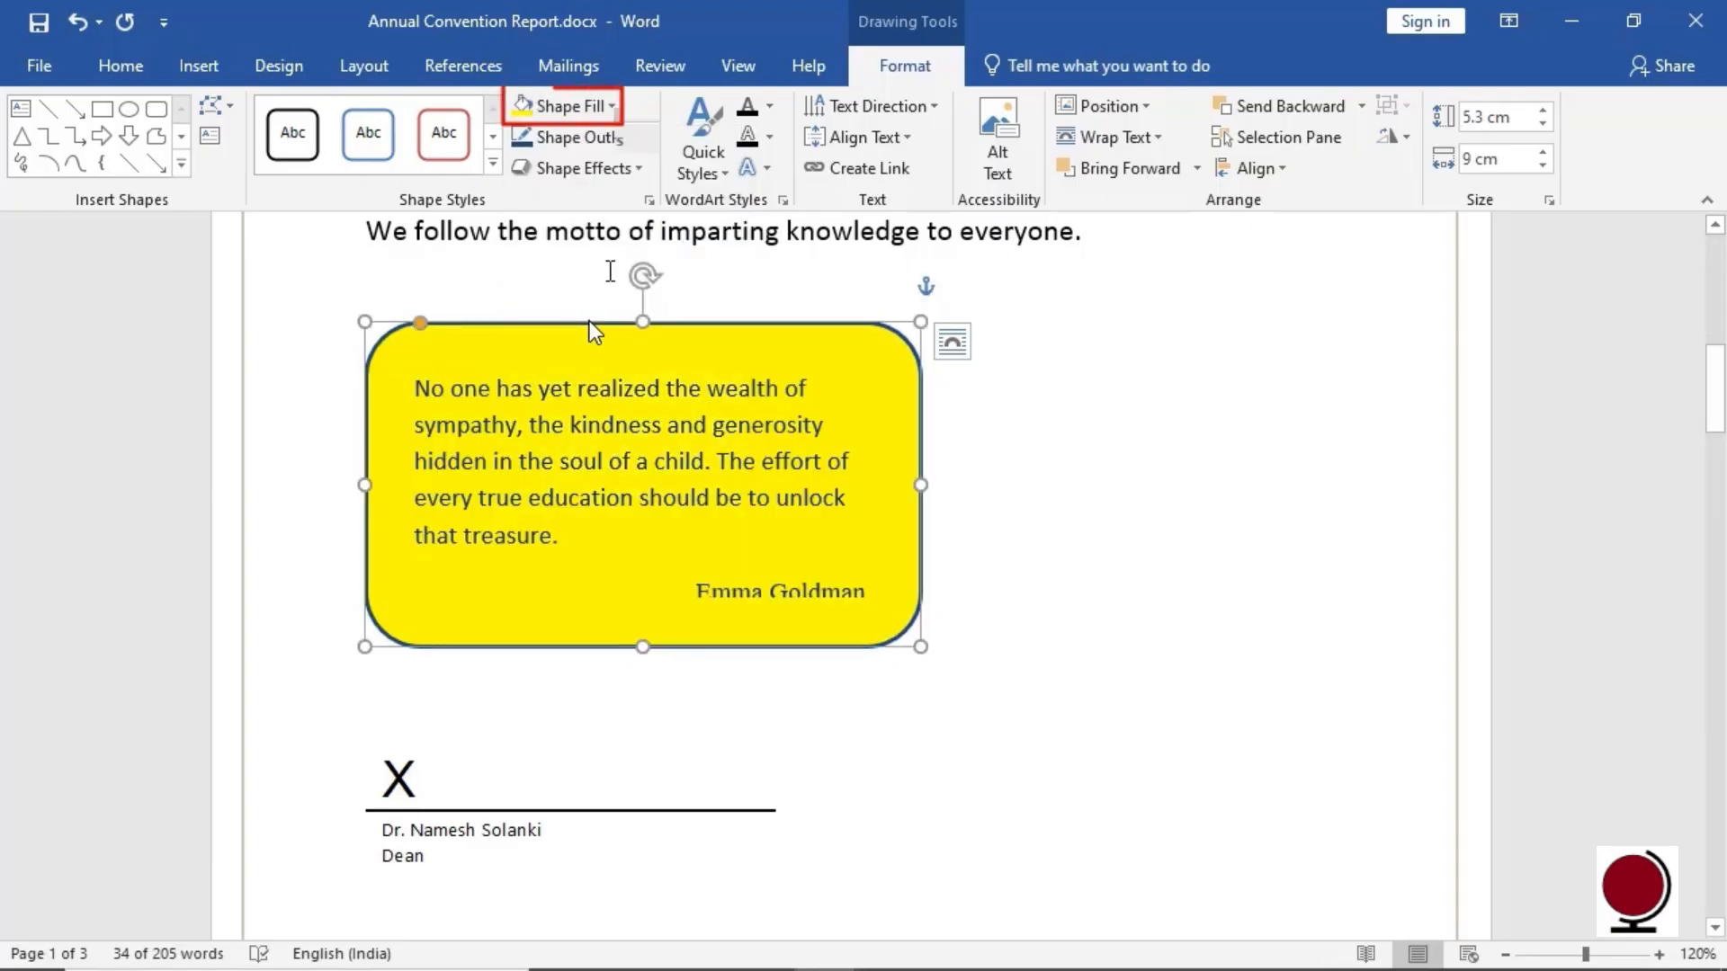
pyautogui.click(617, 117)
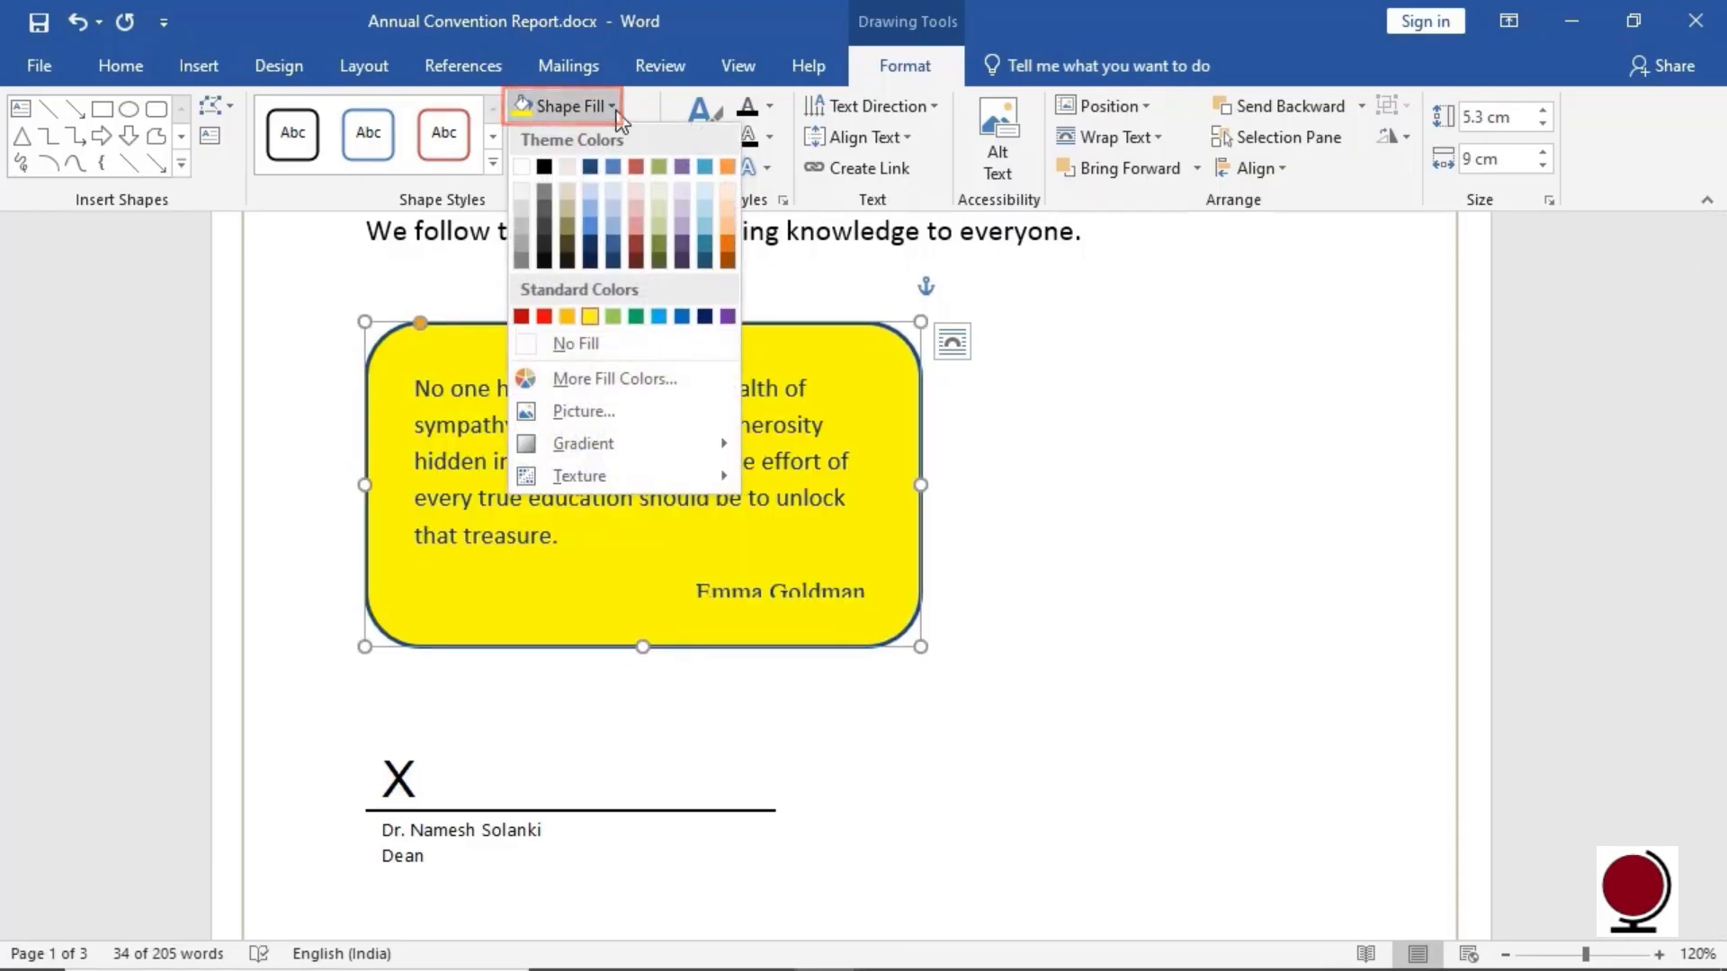
pyautogui.click(608, 355)
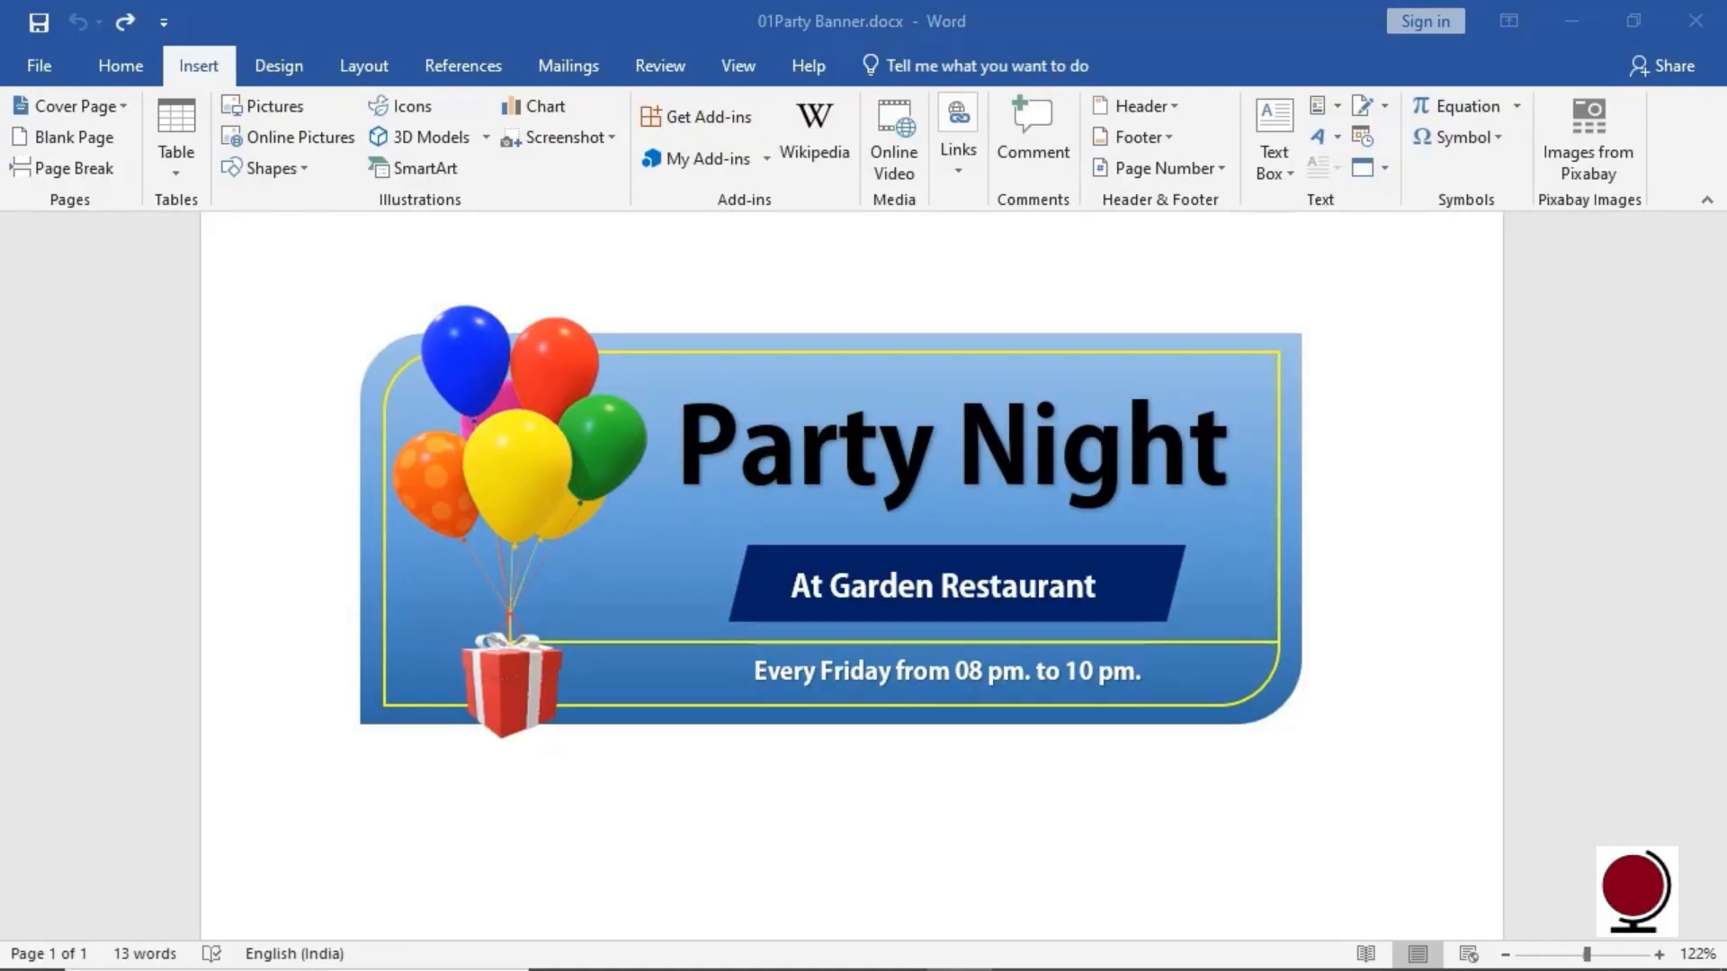
# Select the Party Night text box in 01Party Banner.docx and show its Drawing Tools Format options
pyautogui.click(1234, 497)
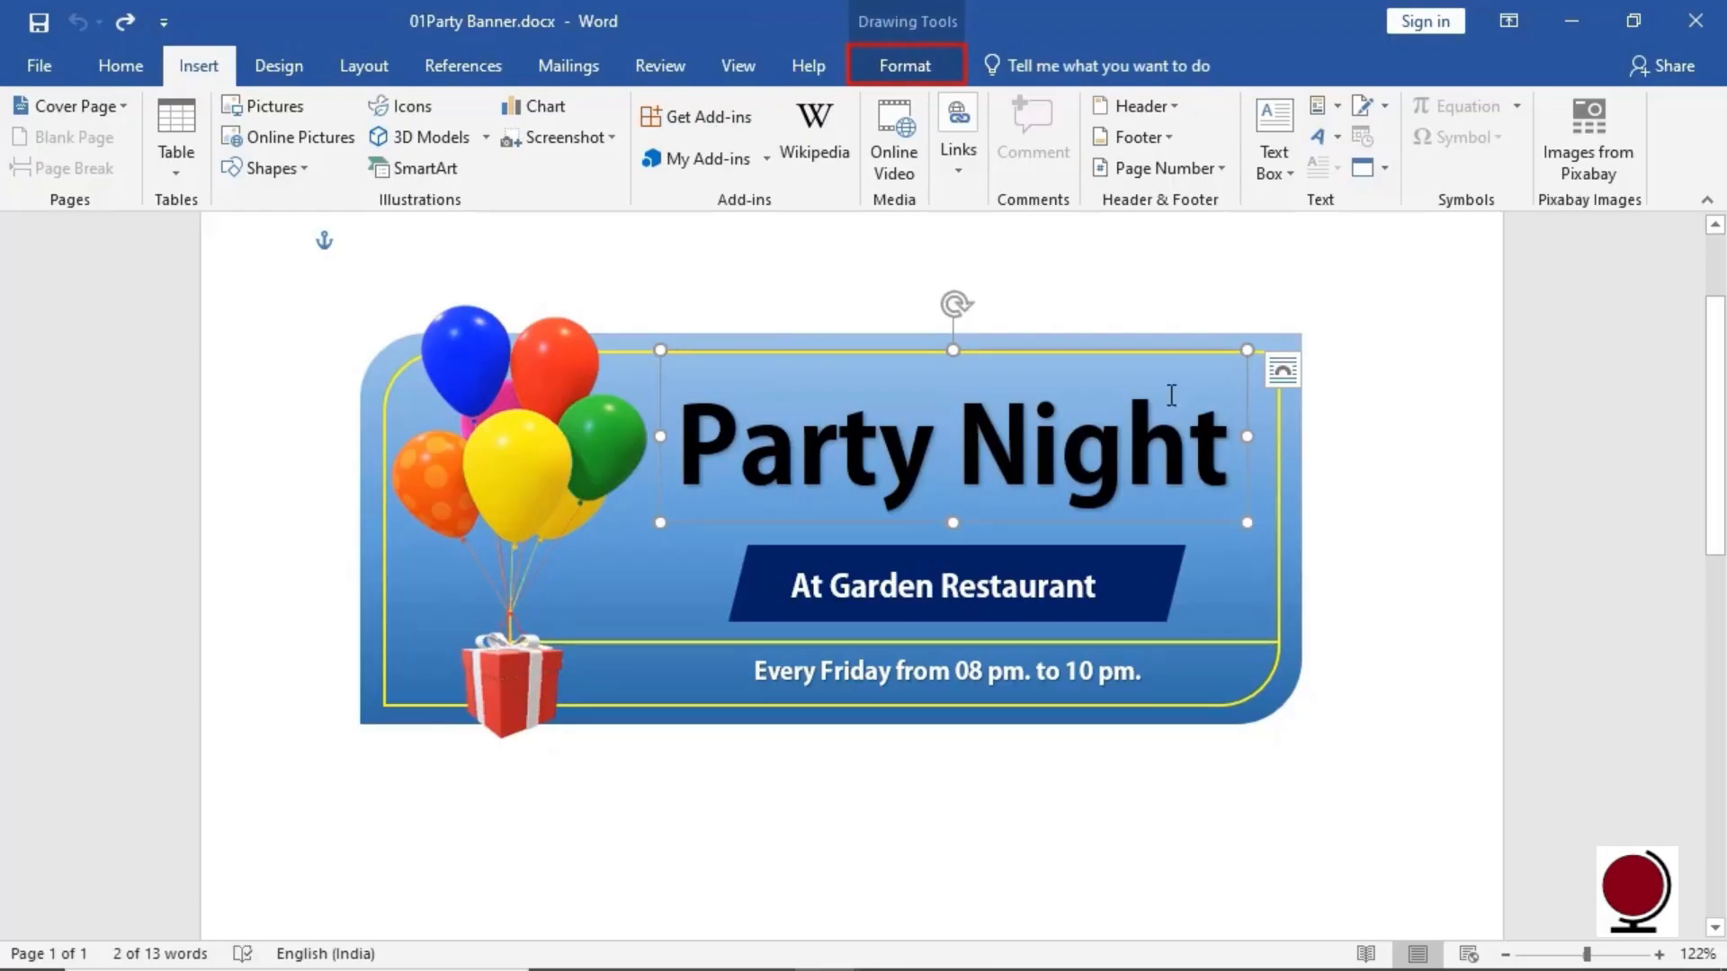
pyautogui.click(944, 76)
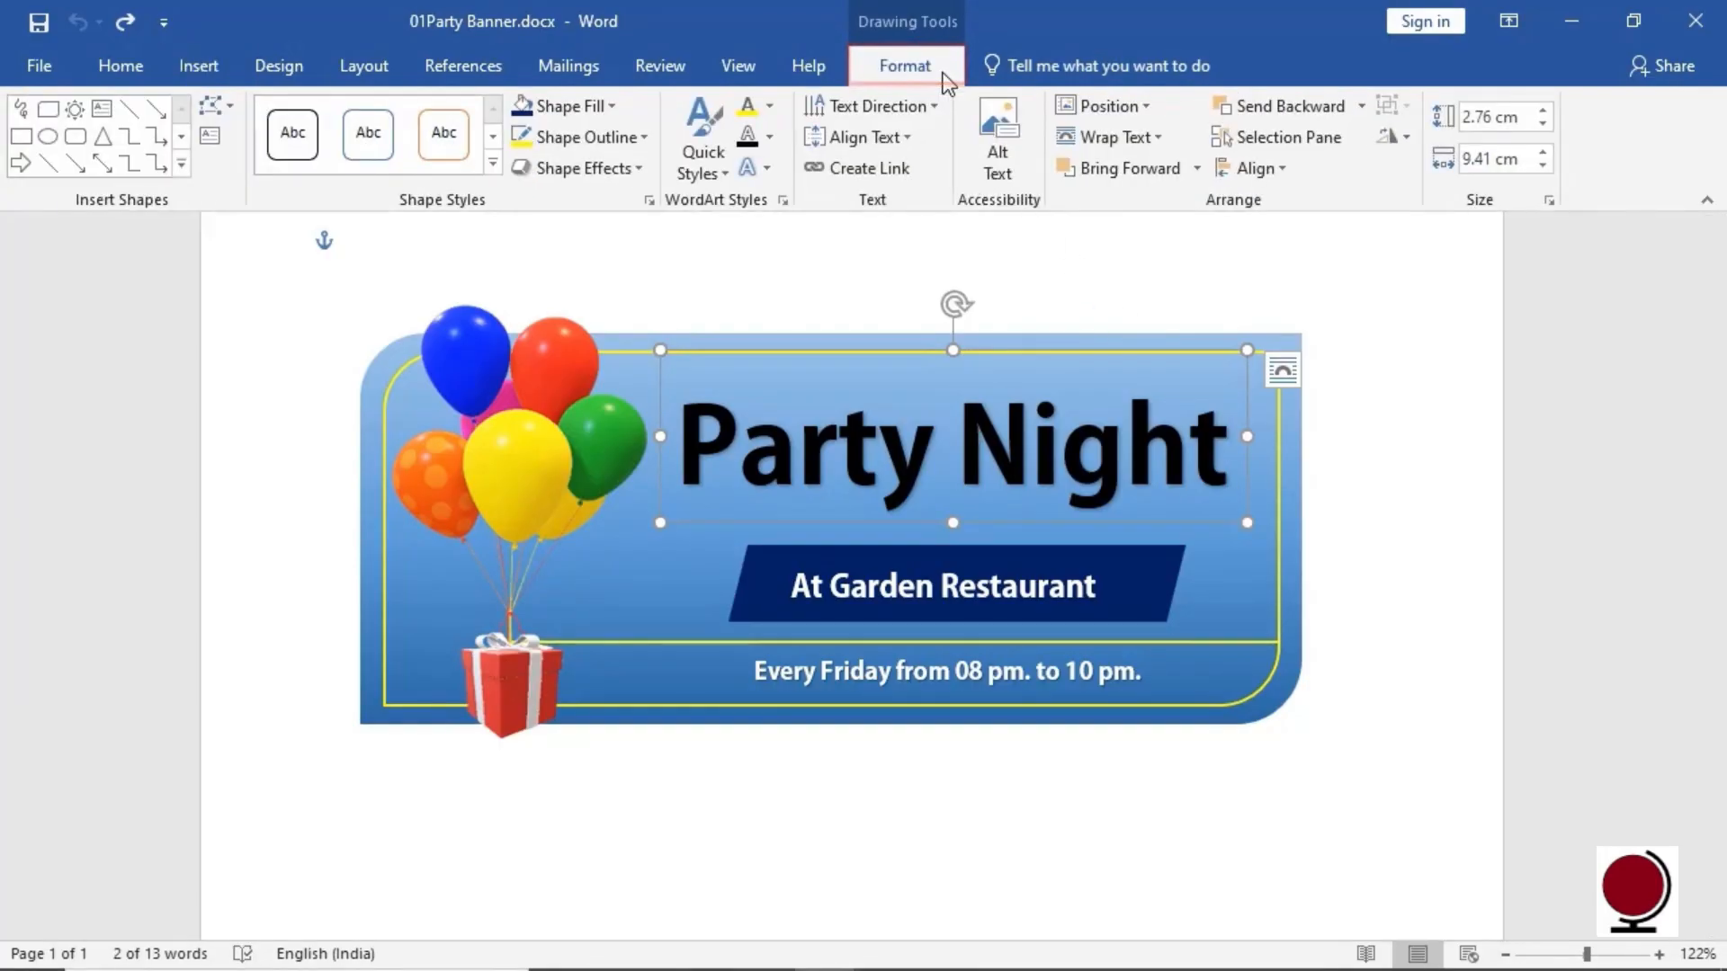
# Apply a blue-glow WordArt style to Party Night, then colour it yellow with a black outline
pyautogui.click(717, 179)
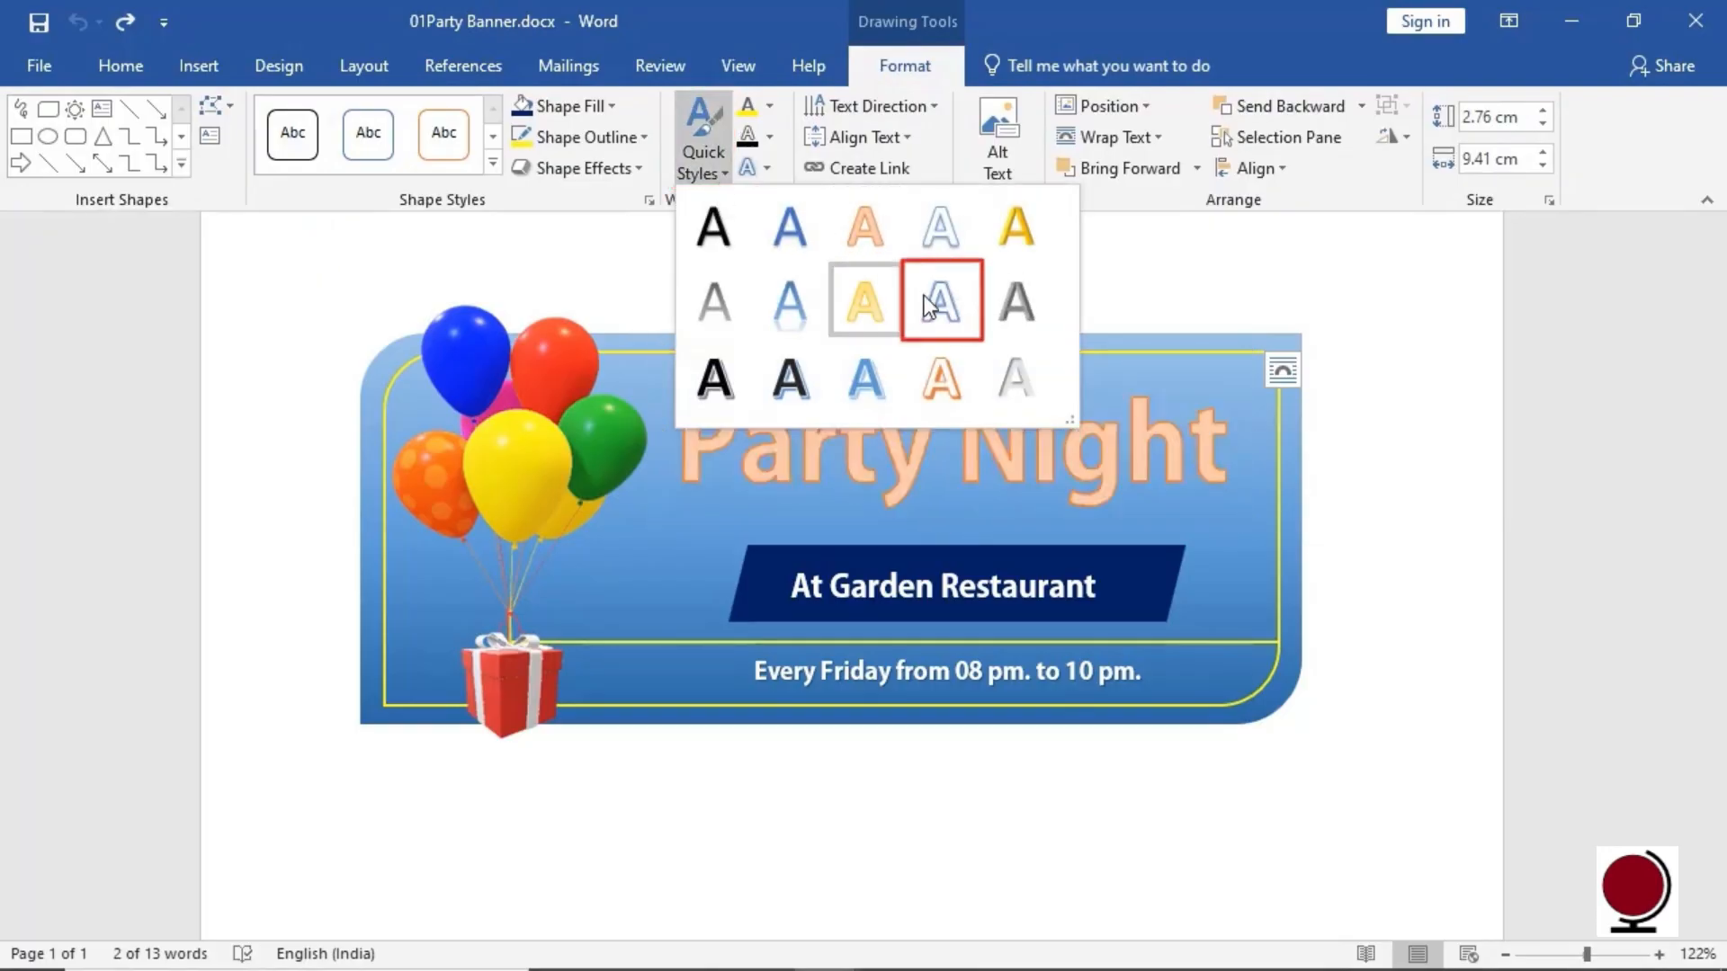
pyautogui.click(949, 315)
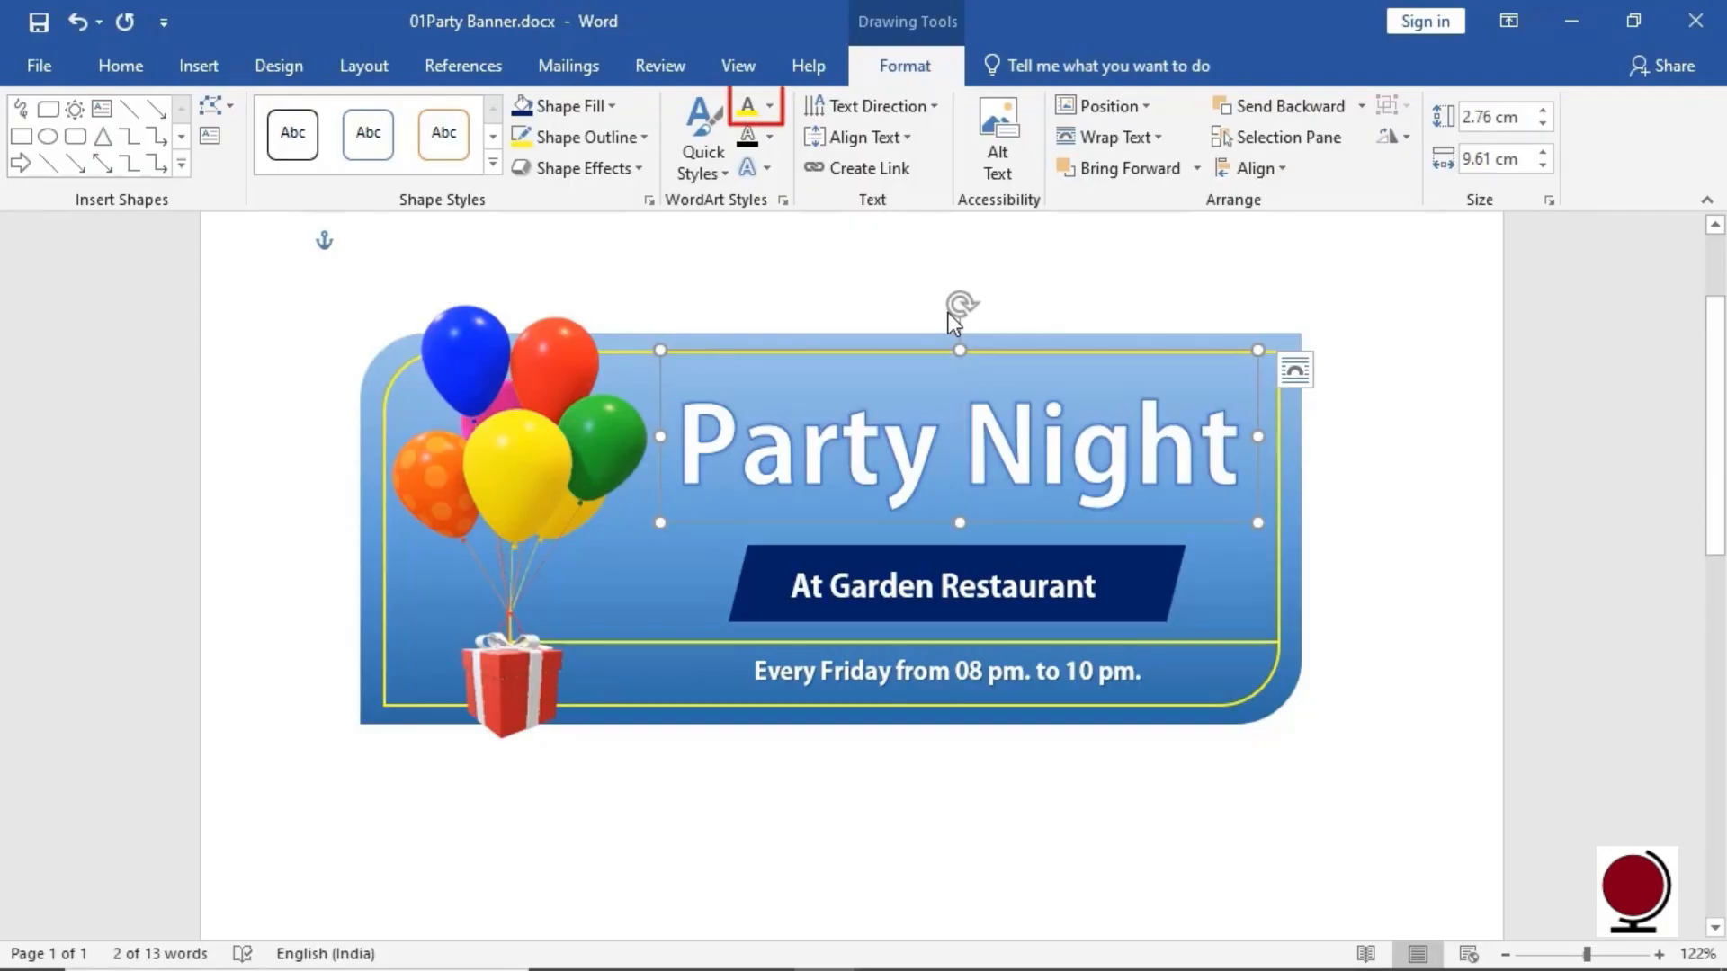
pyautogui.click(771, 107)
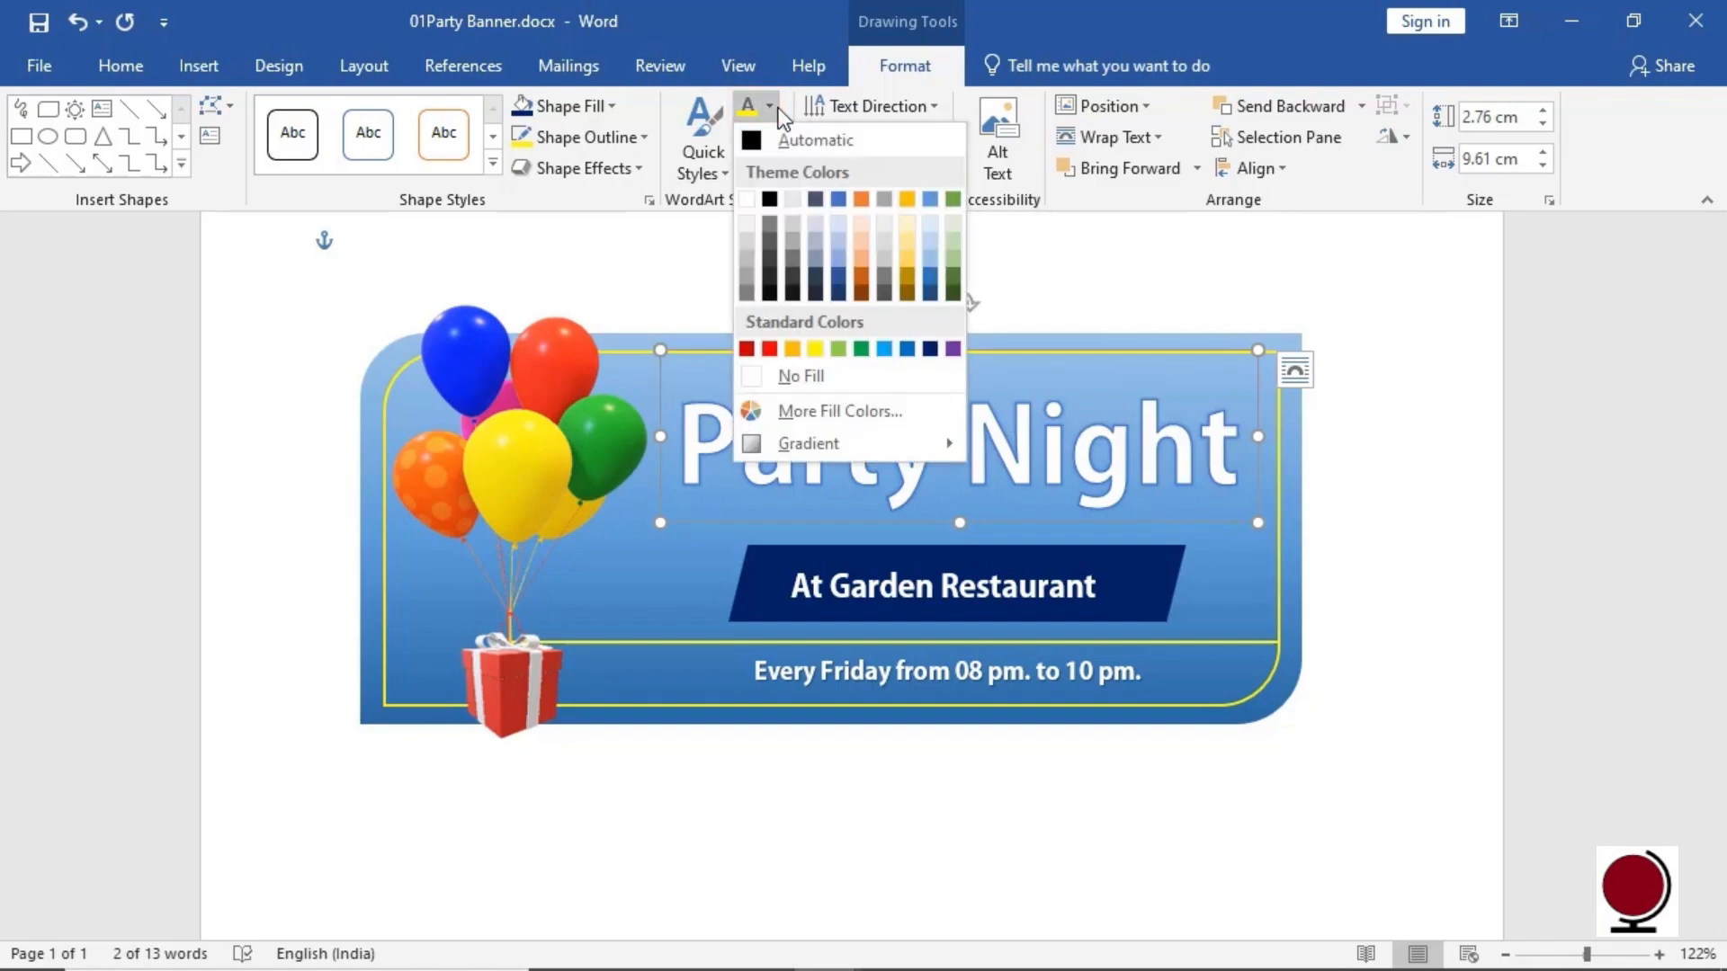
pyautogui.click(814, 349)
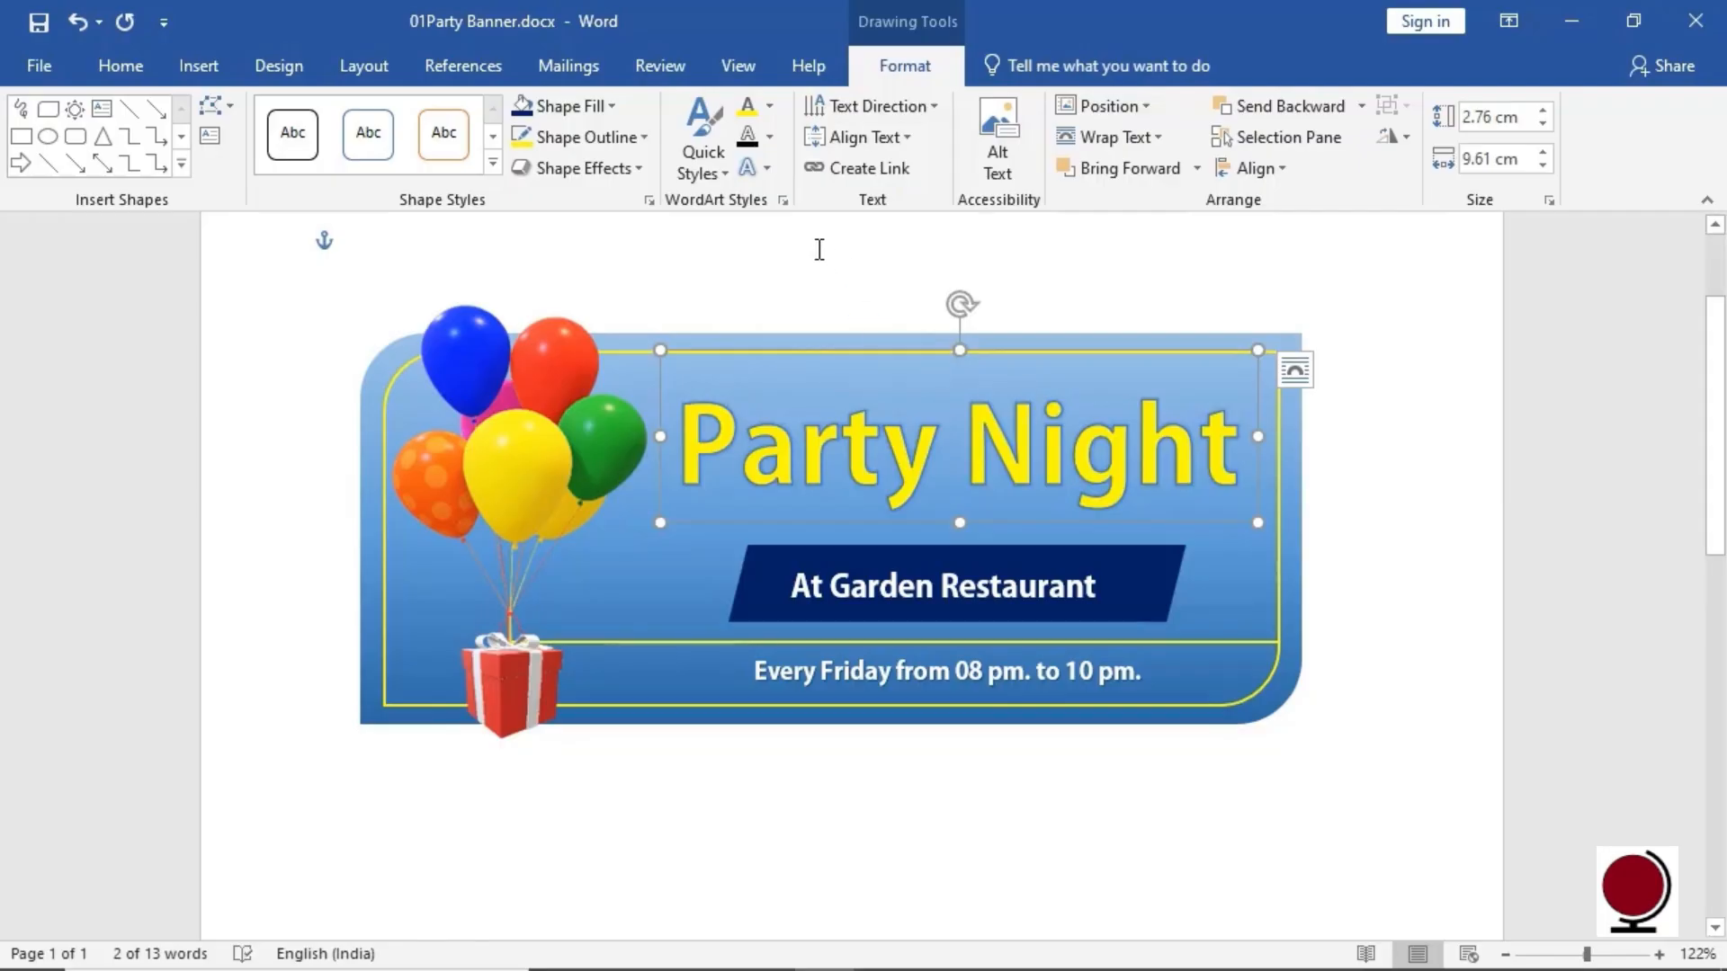
pyautogui.click(770, 138)
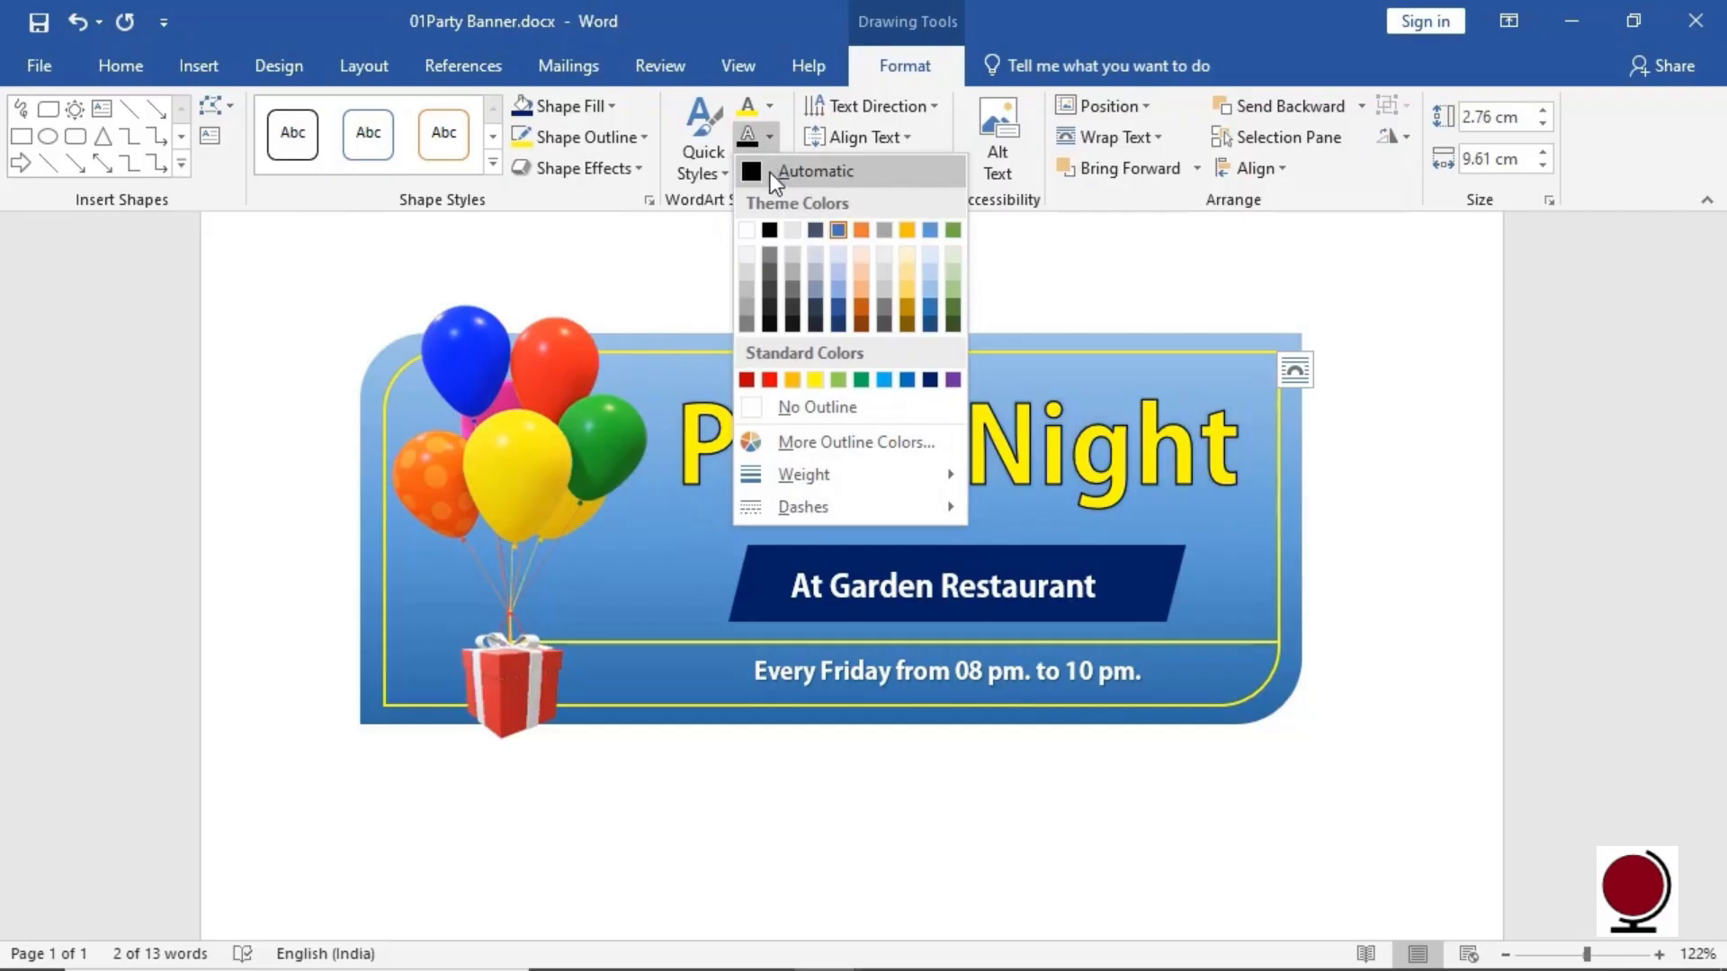
pyautogui.click(770, 232)
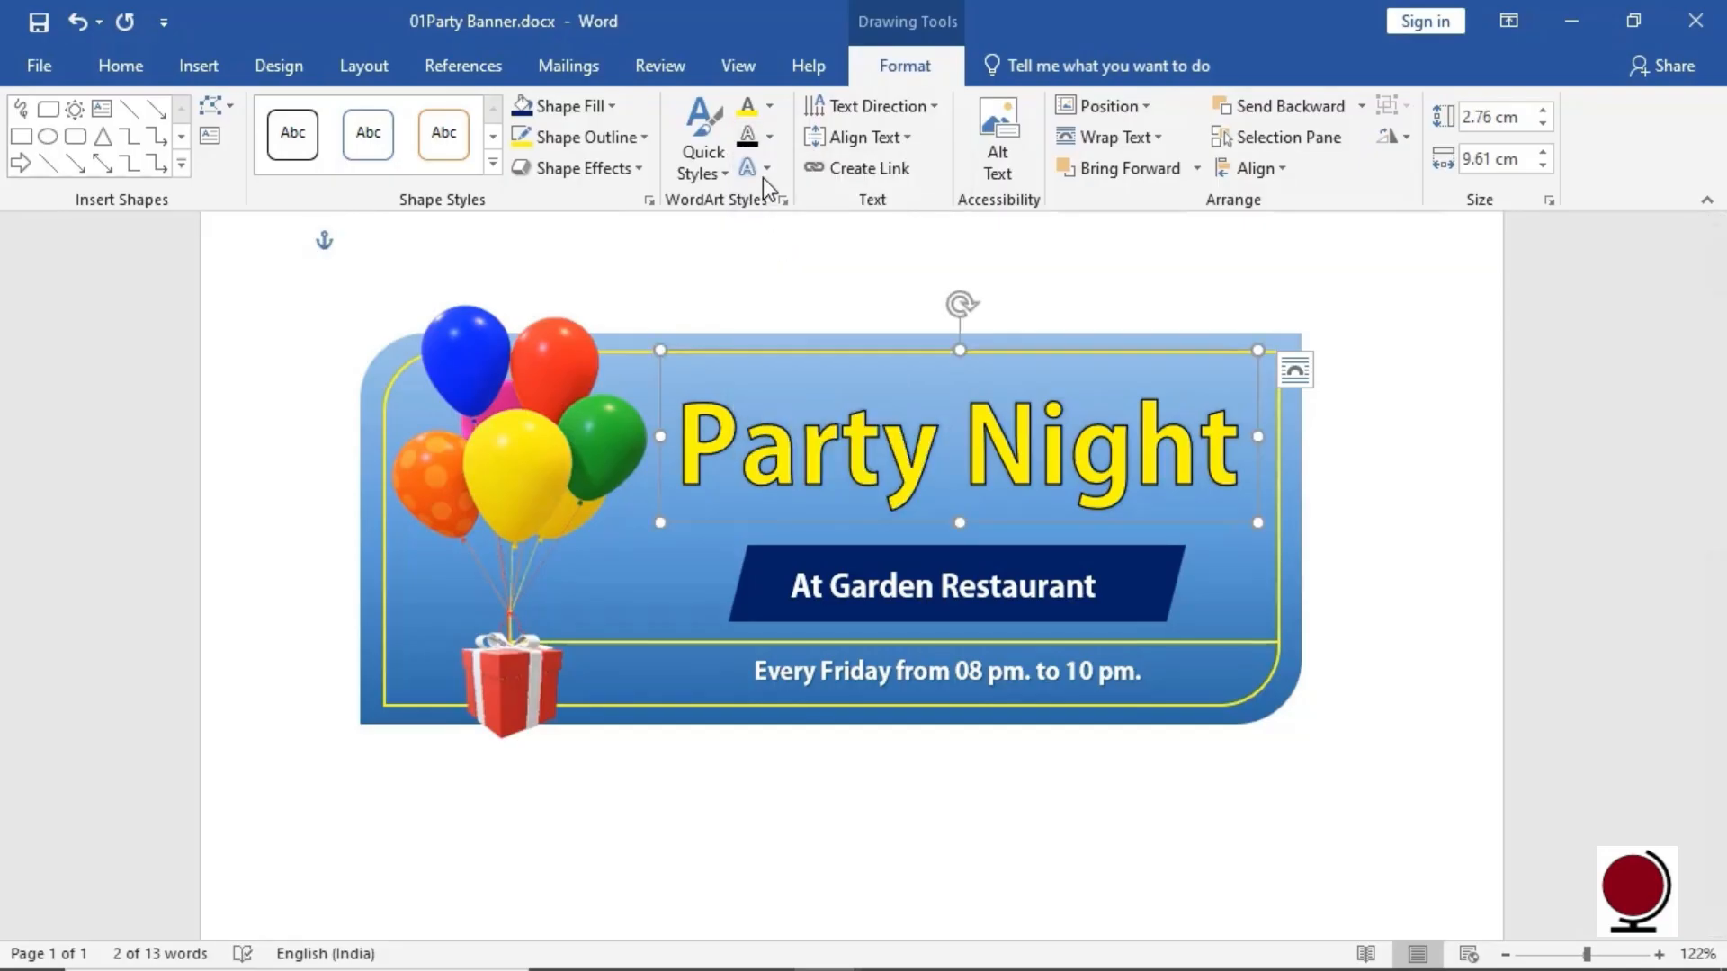
# Add an Offset: Bottom Right shadow to the Party Night text
pyautogui.scroll(2, 821, 297)
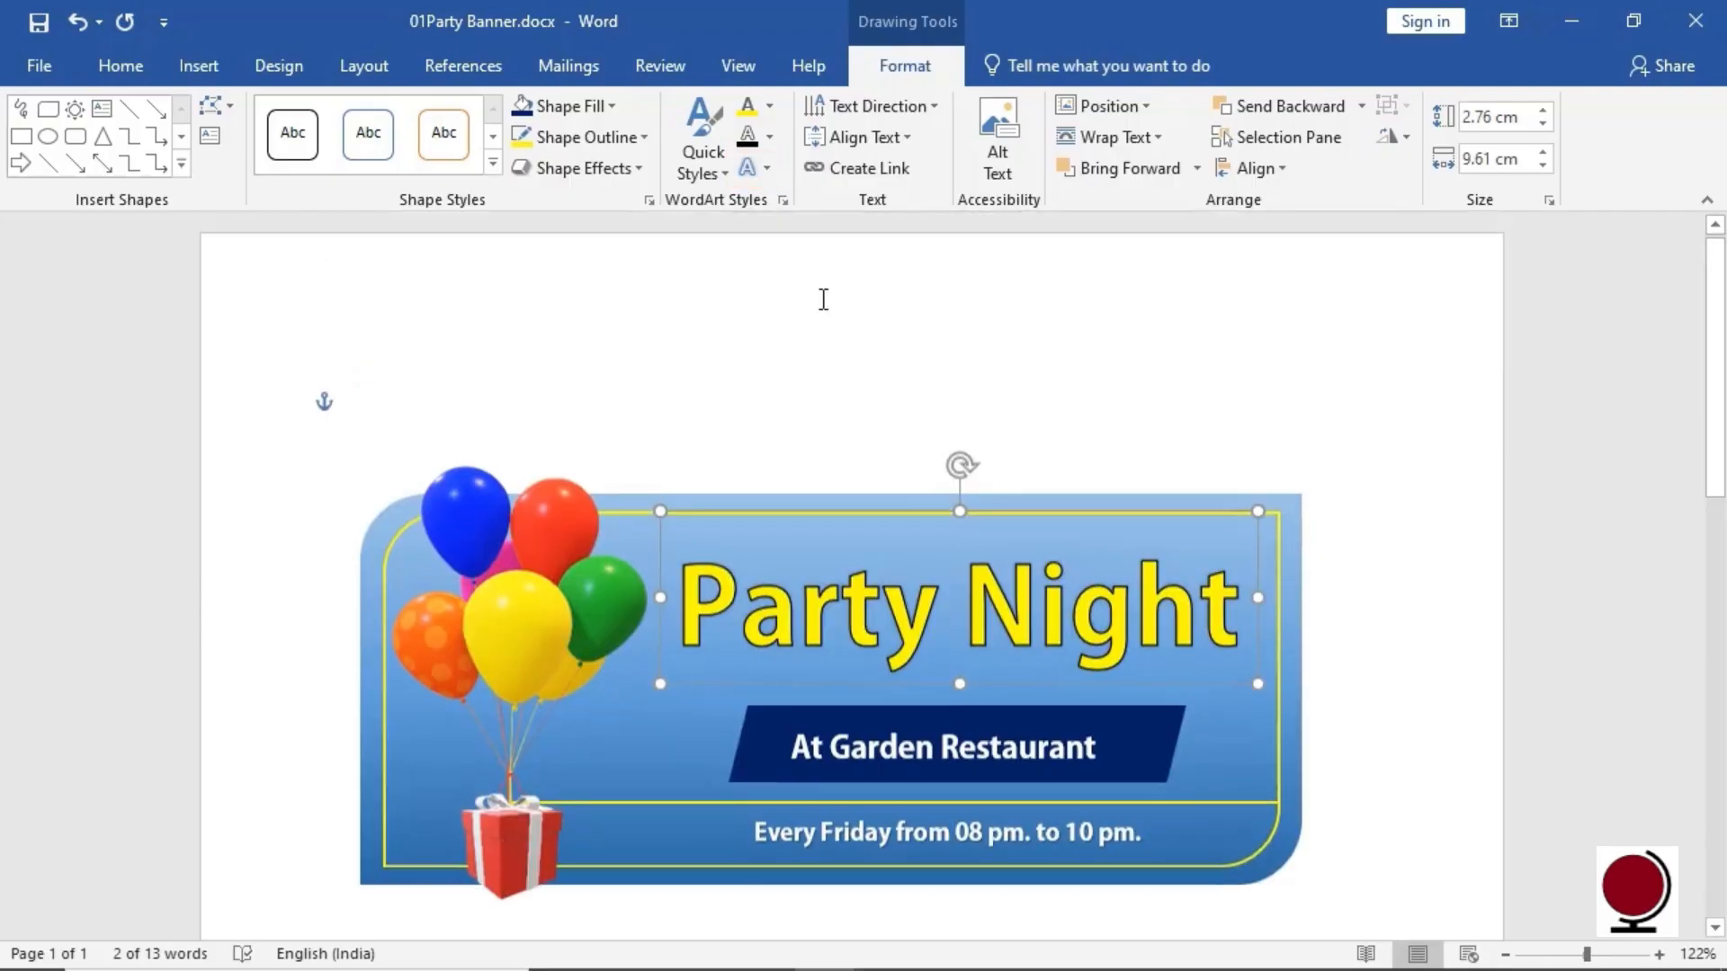
pyautogui.click(768, 171)
pyautogui.moveTo(779, 214)
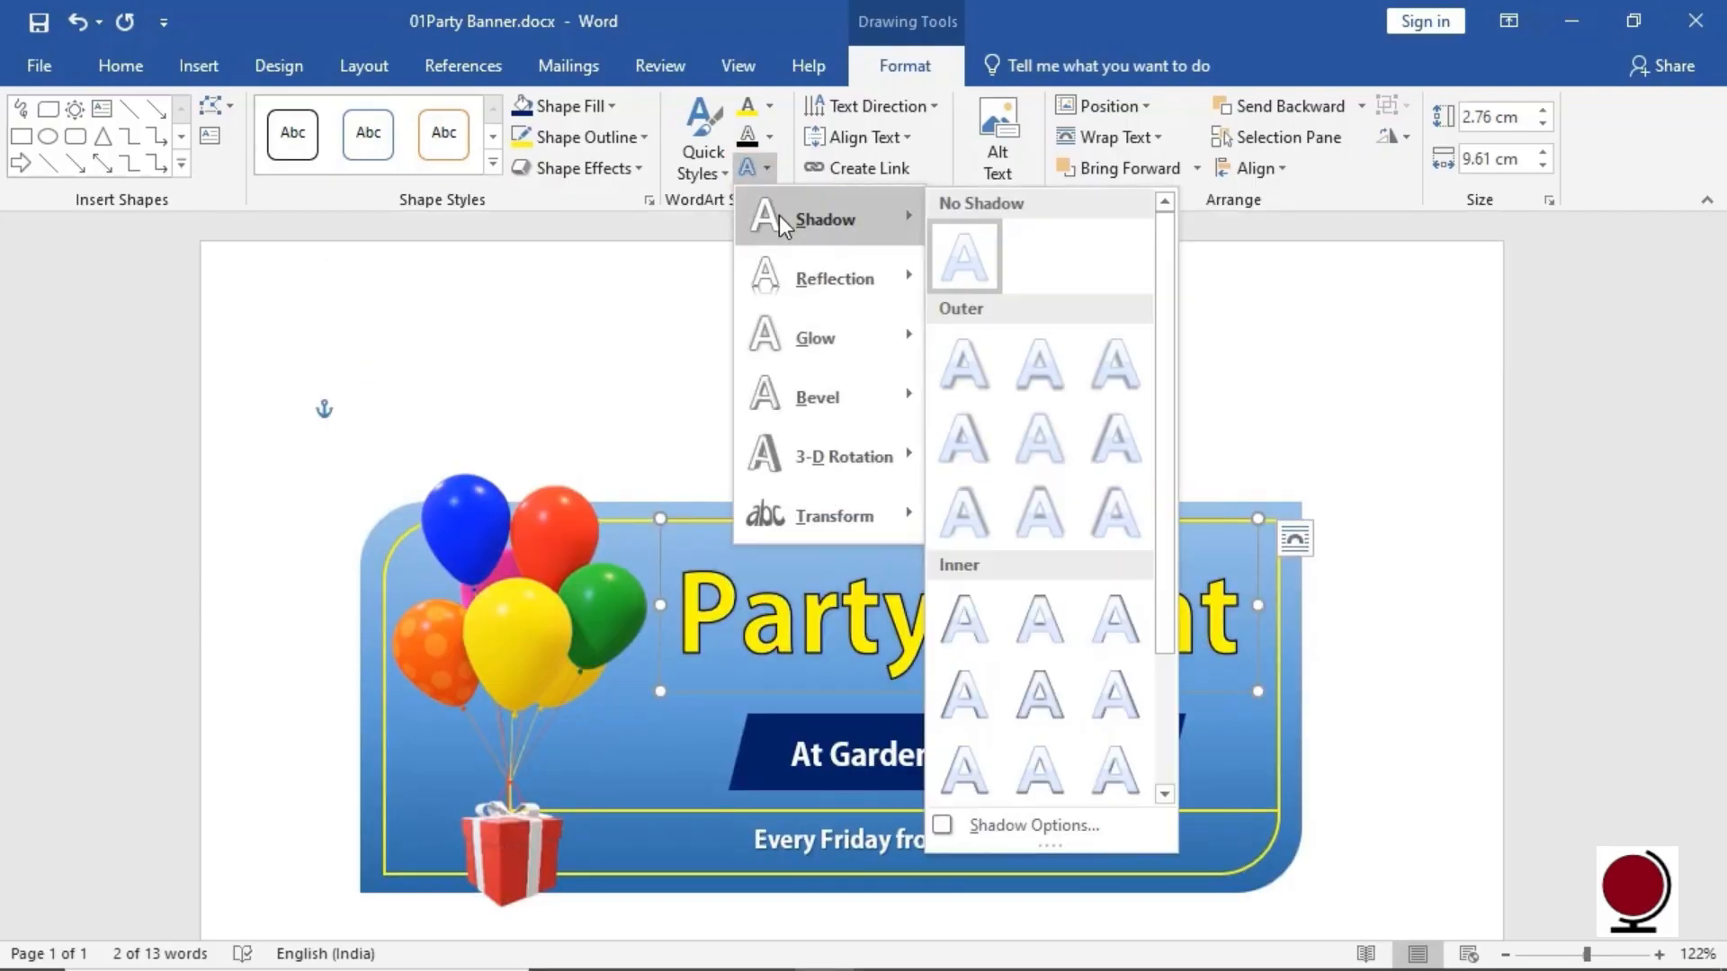
pyautogui.click(970, 363)
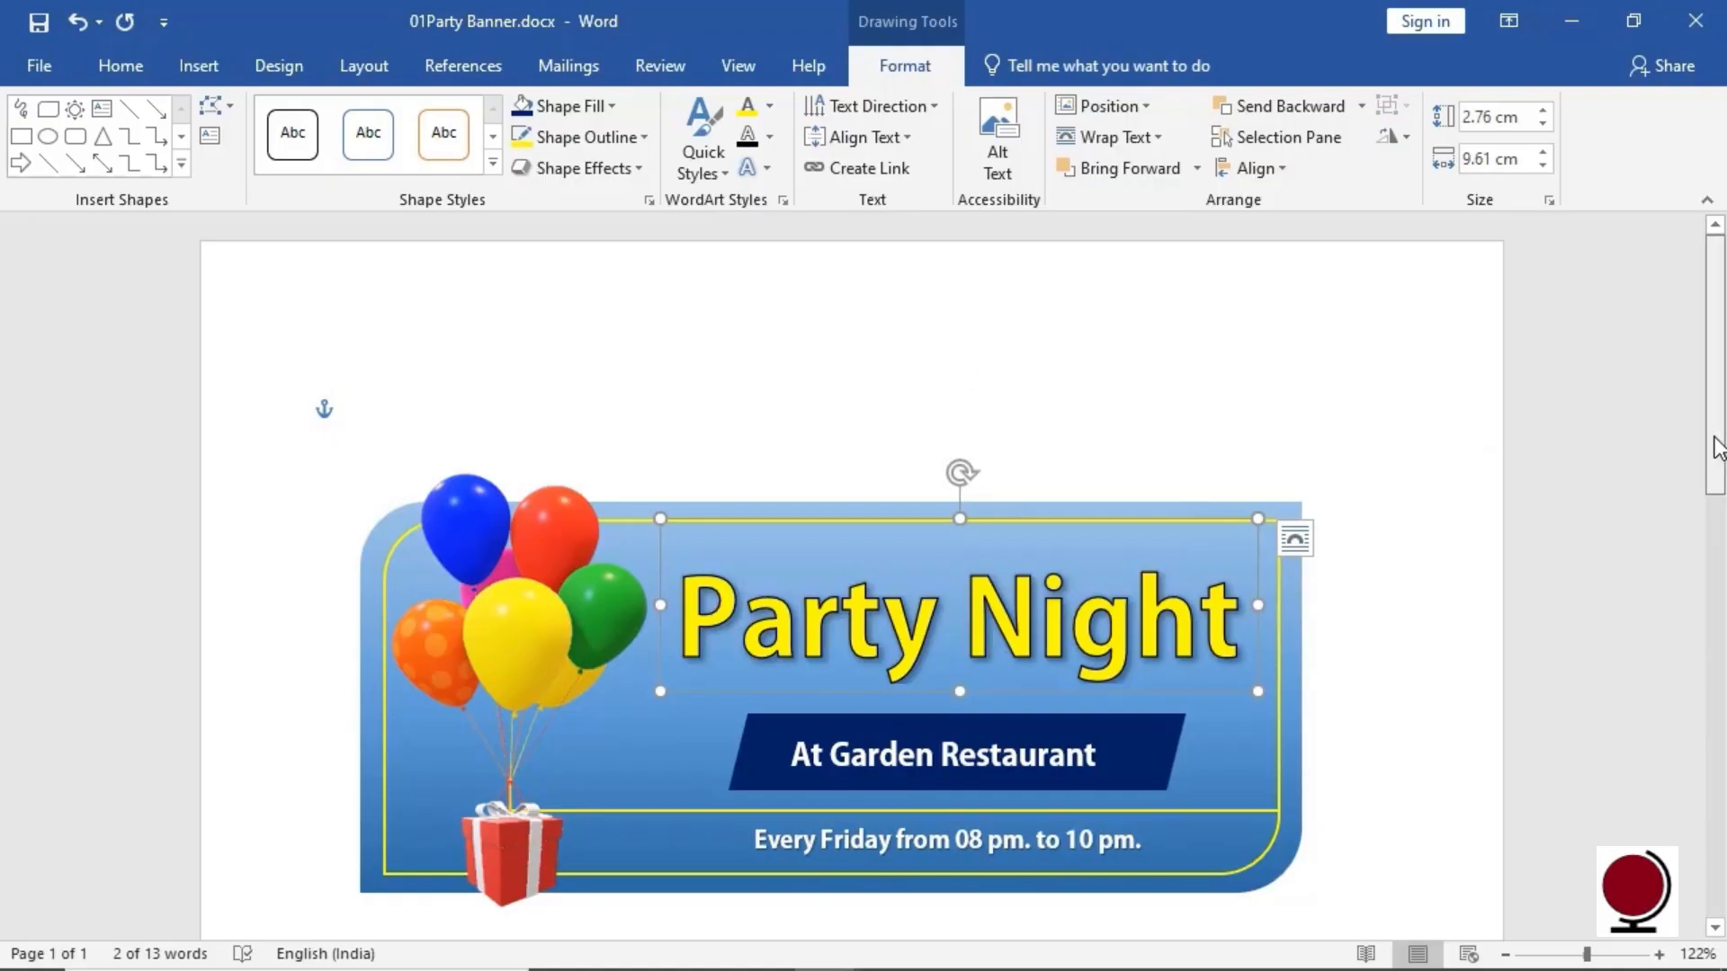
pyautogui.moveTo(1717, 447); pyautogui.dragTo(1712, 505)
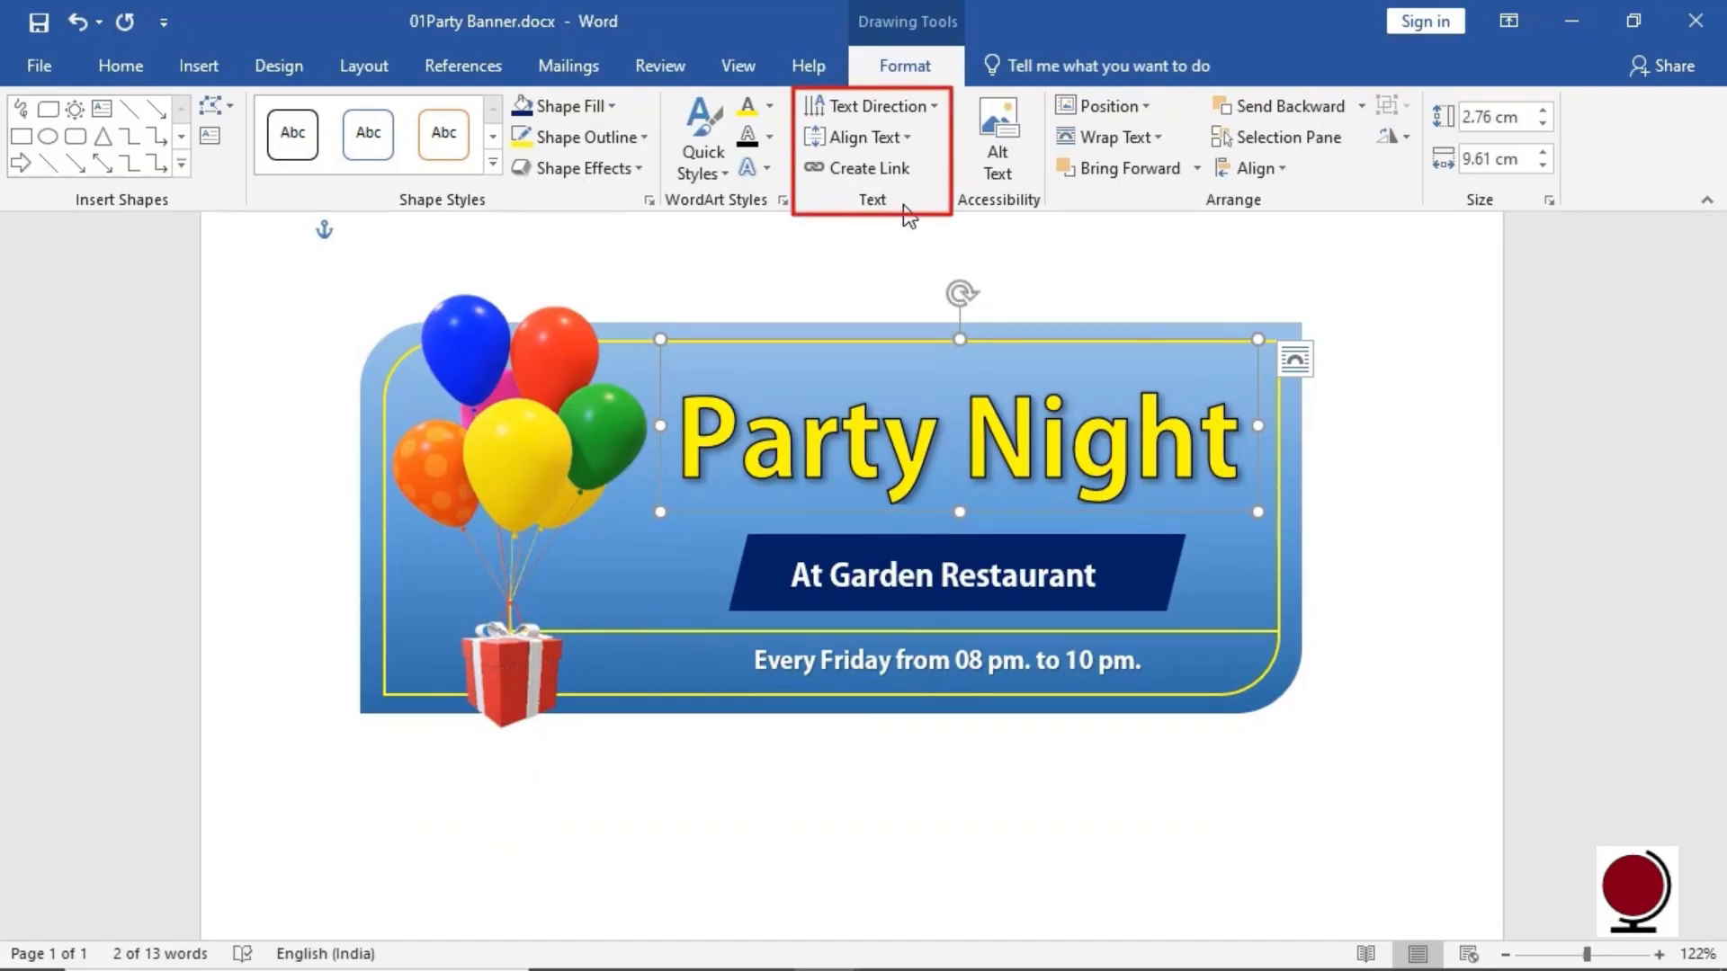
pyautogui.click(937, 106)
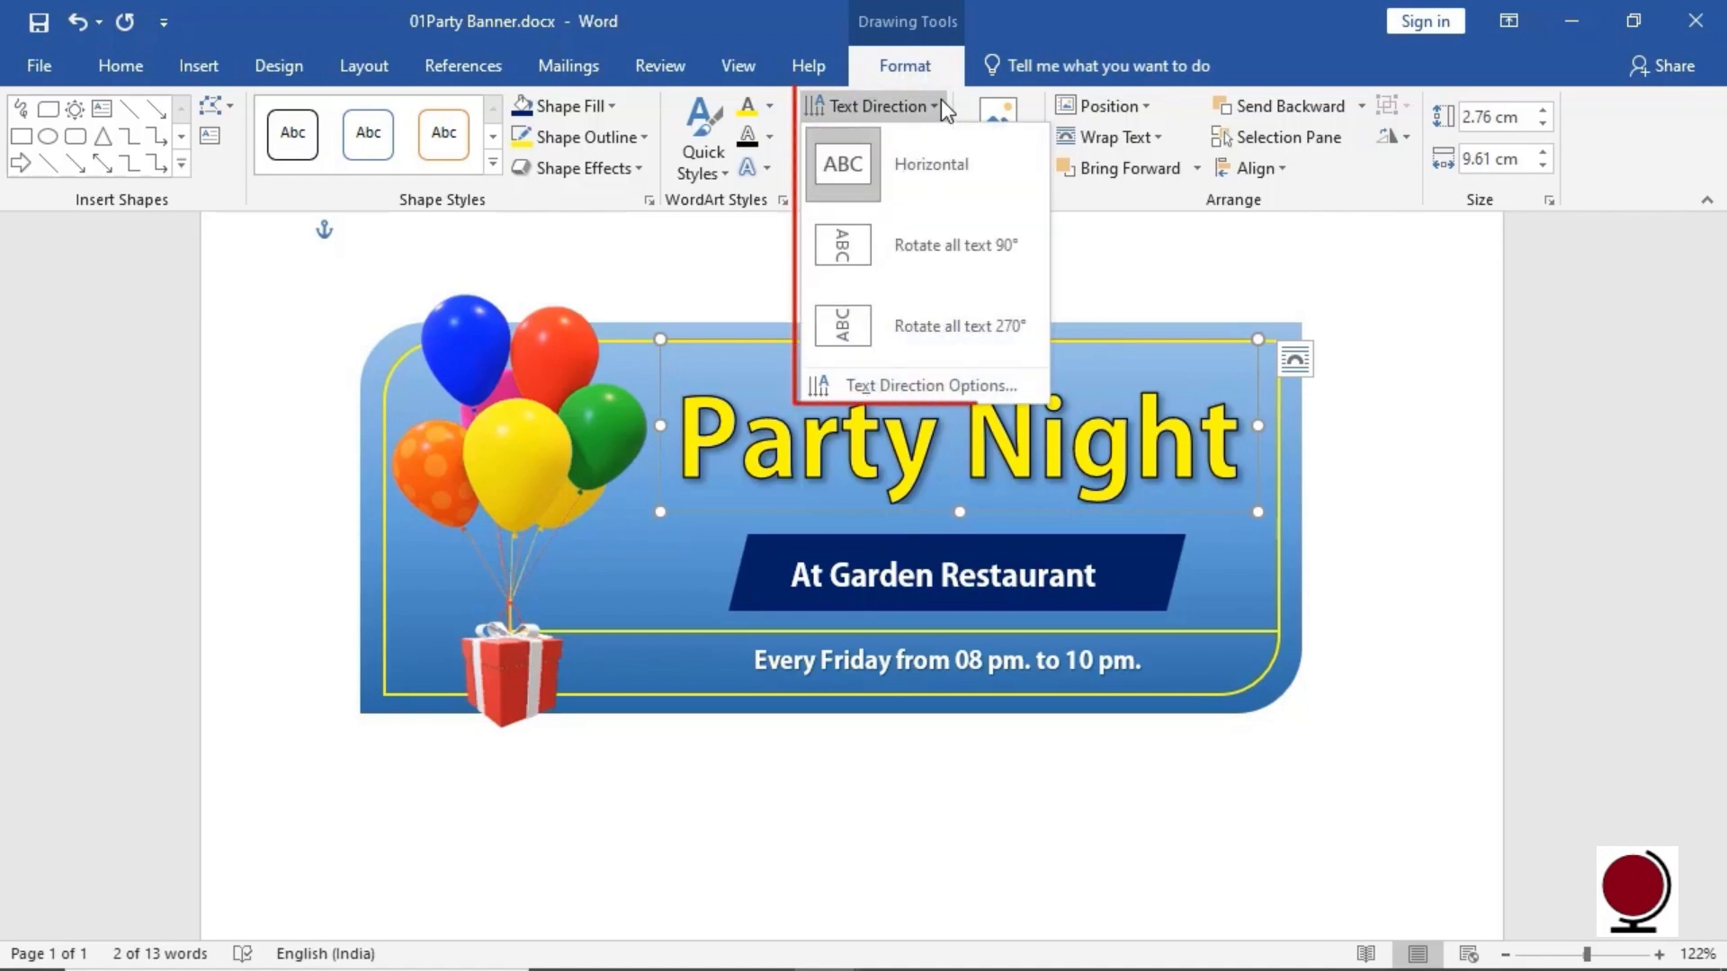
pyautogui.click(940, 106)
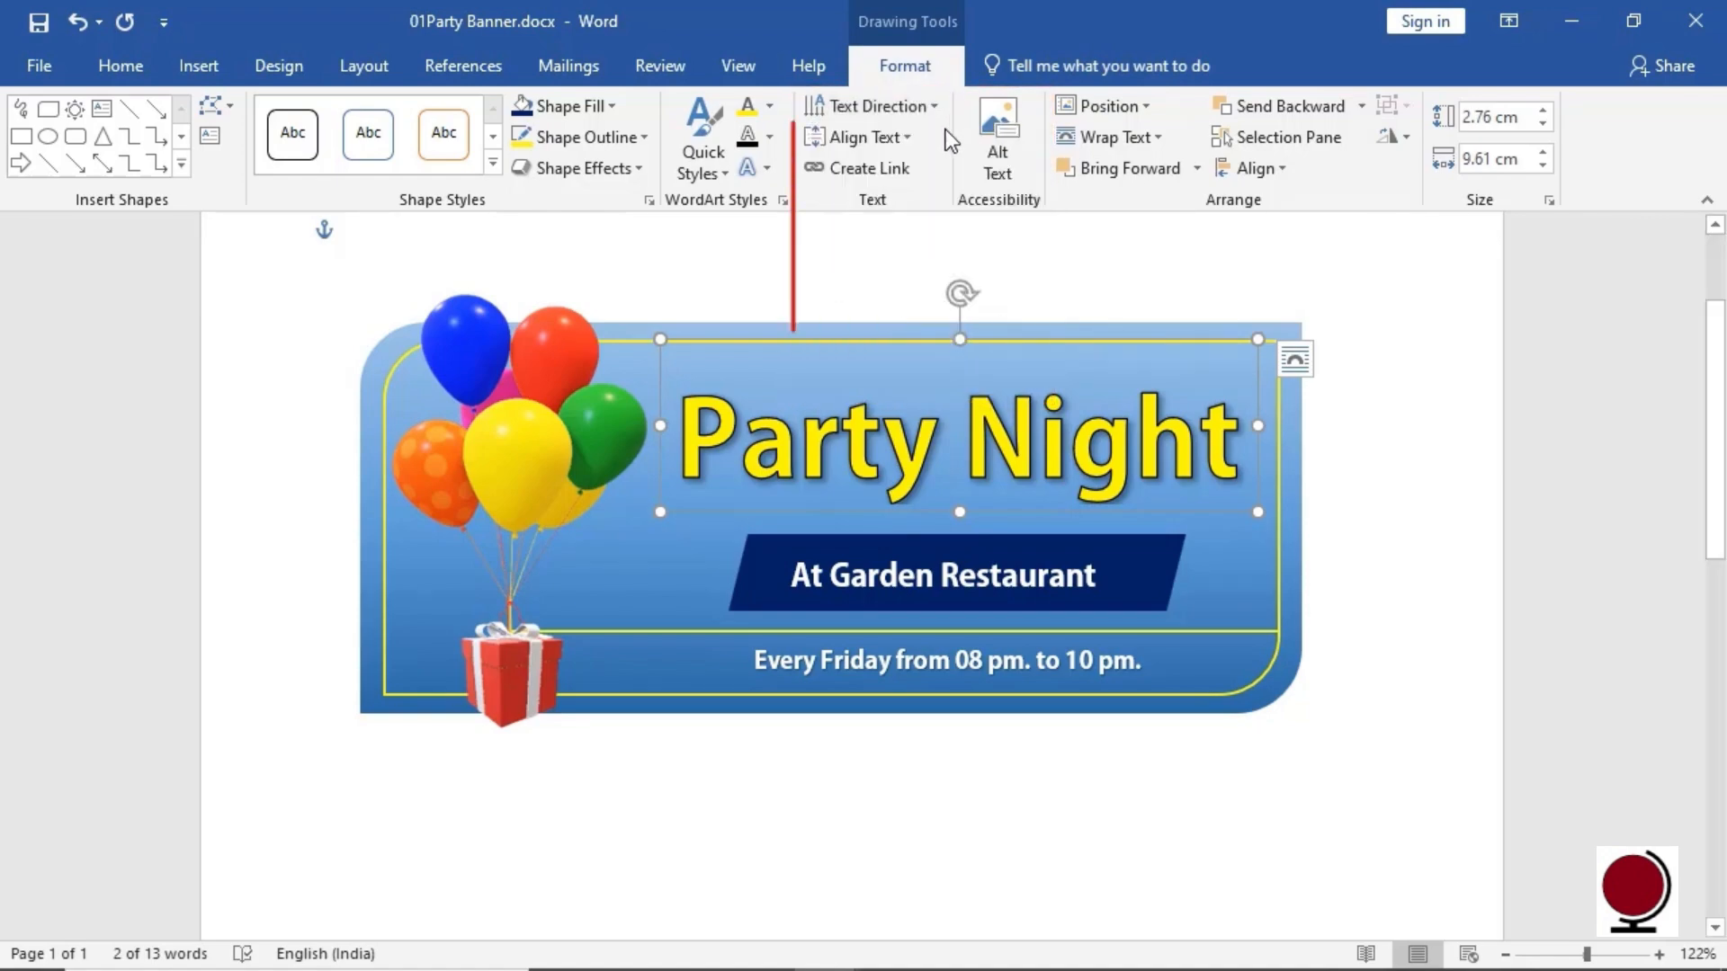
pyautogui.click(906, 139)
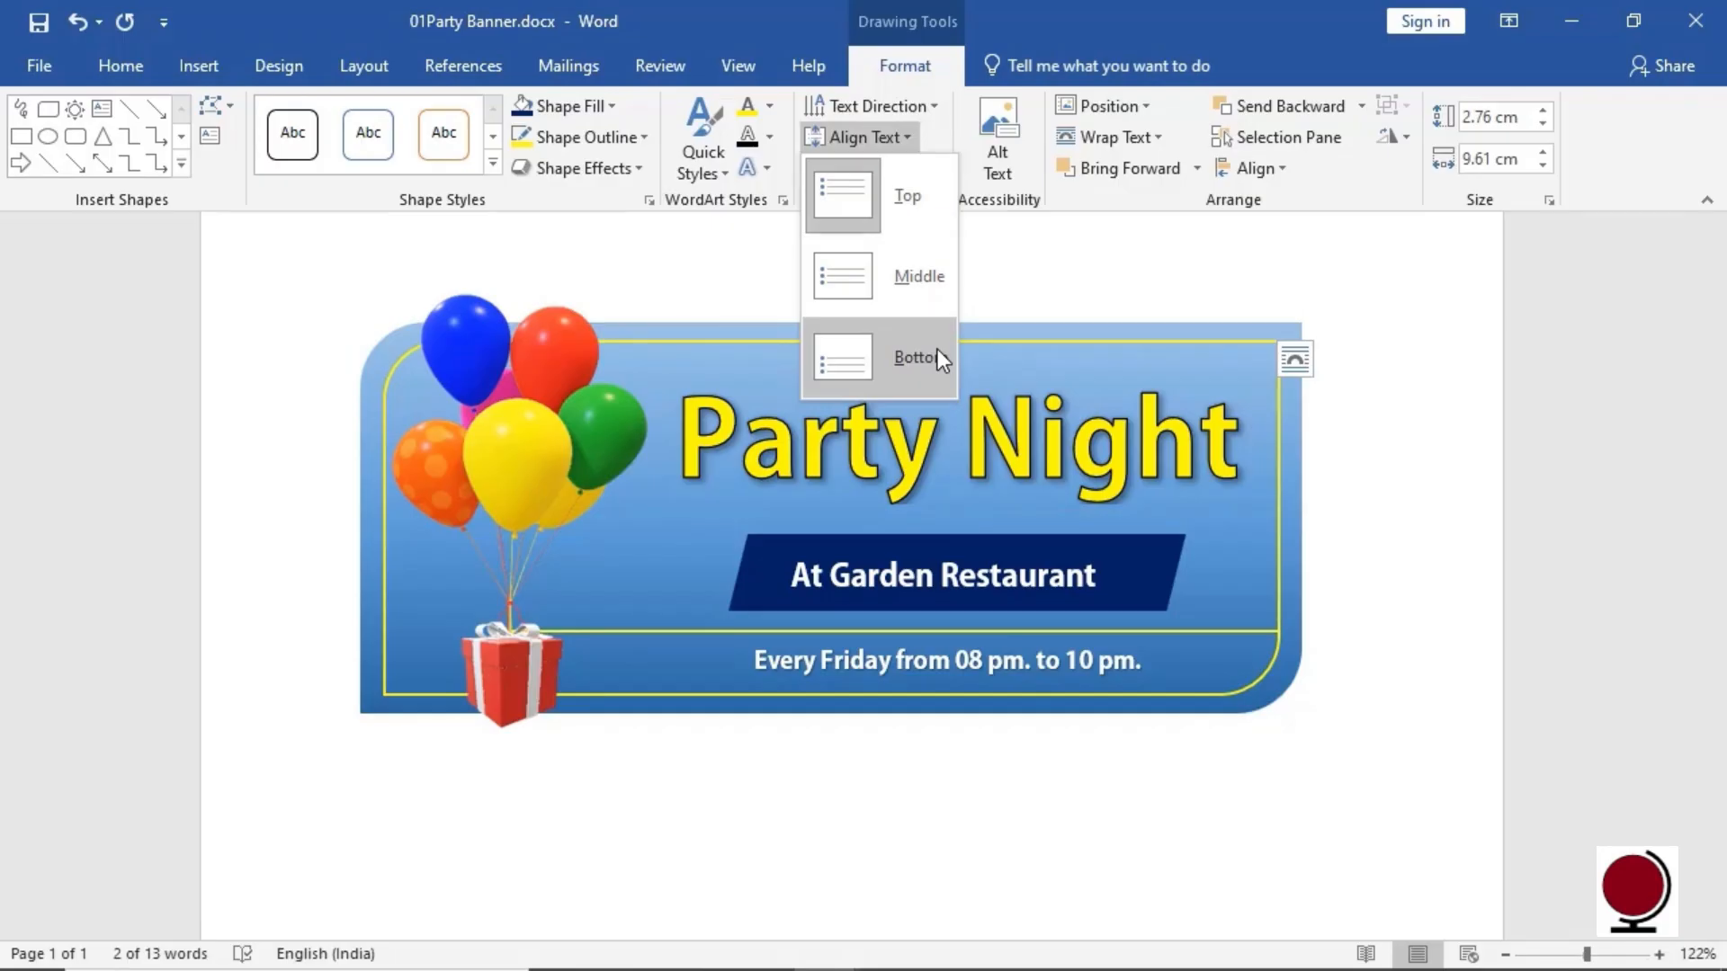
pyautogui.click(937, 145)
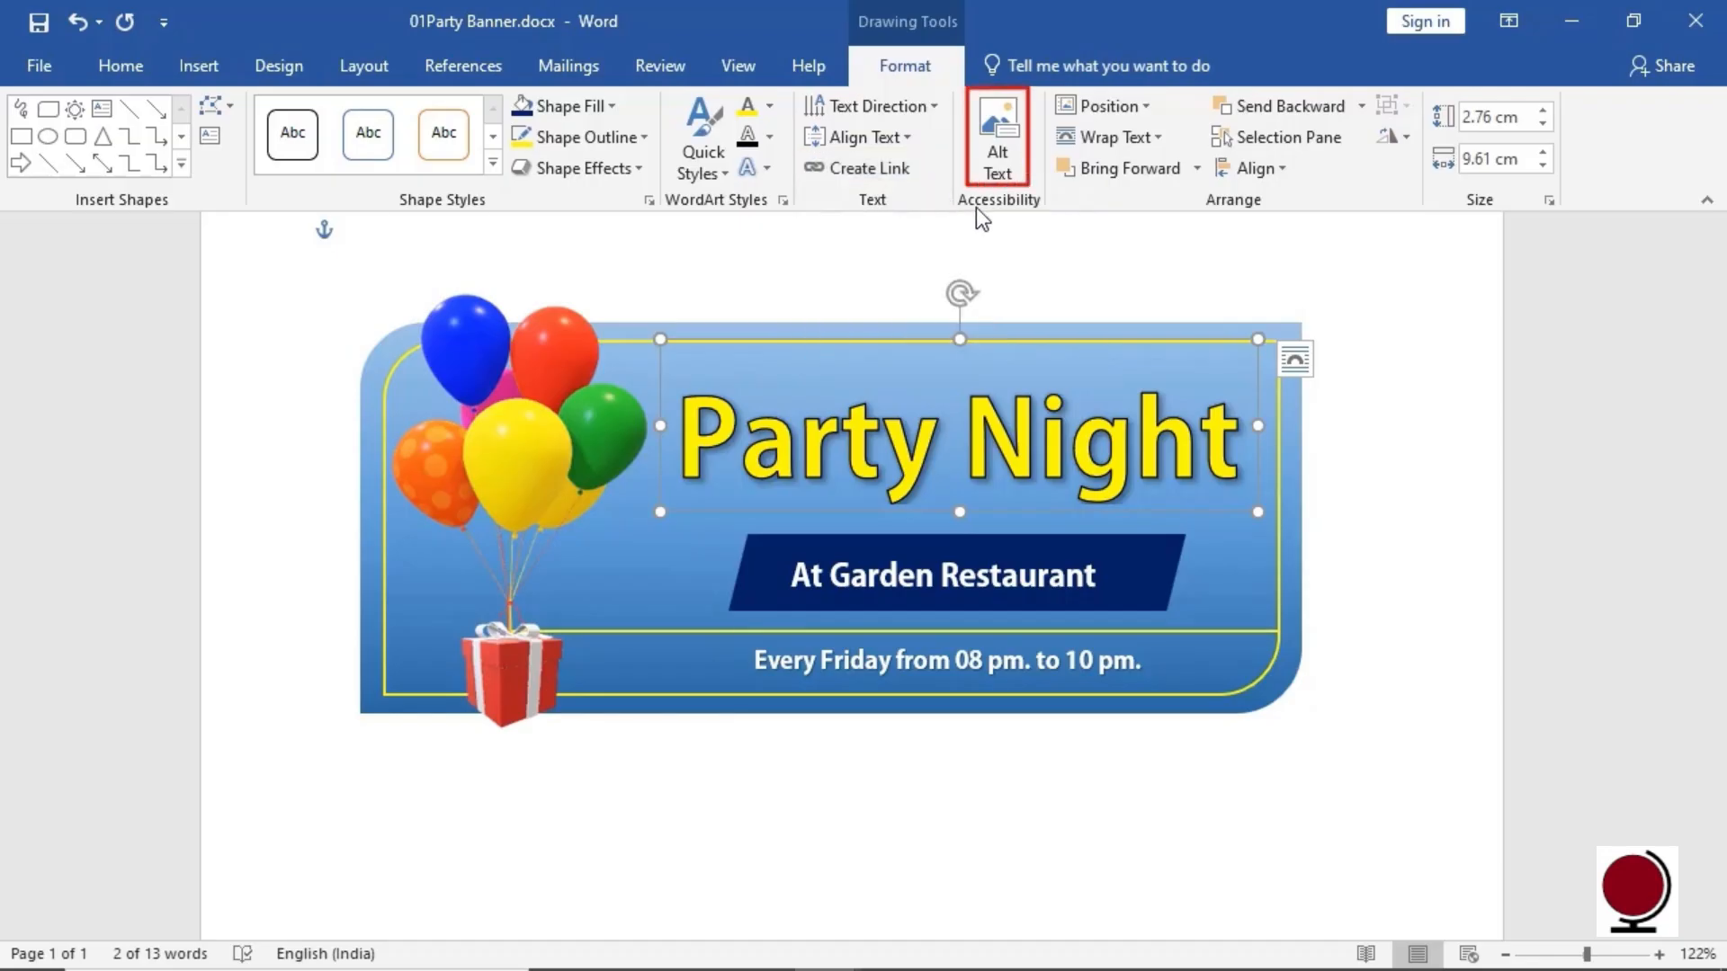
pyautogui.click(1016, 160)
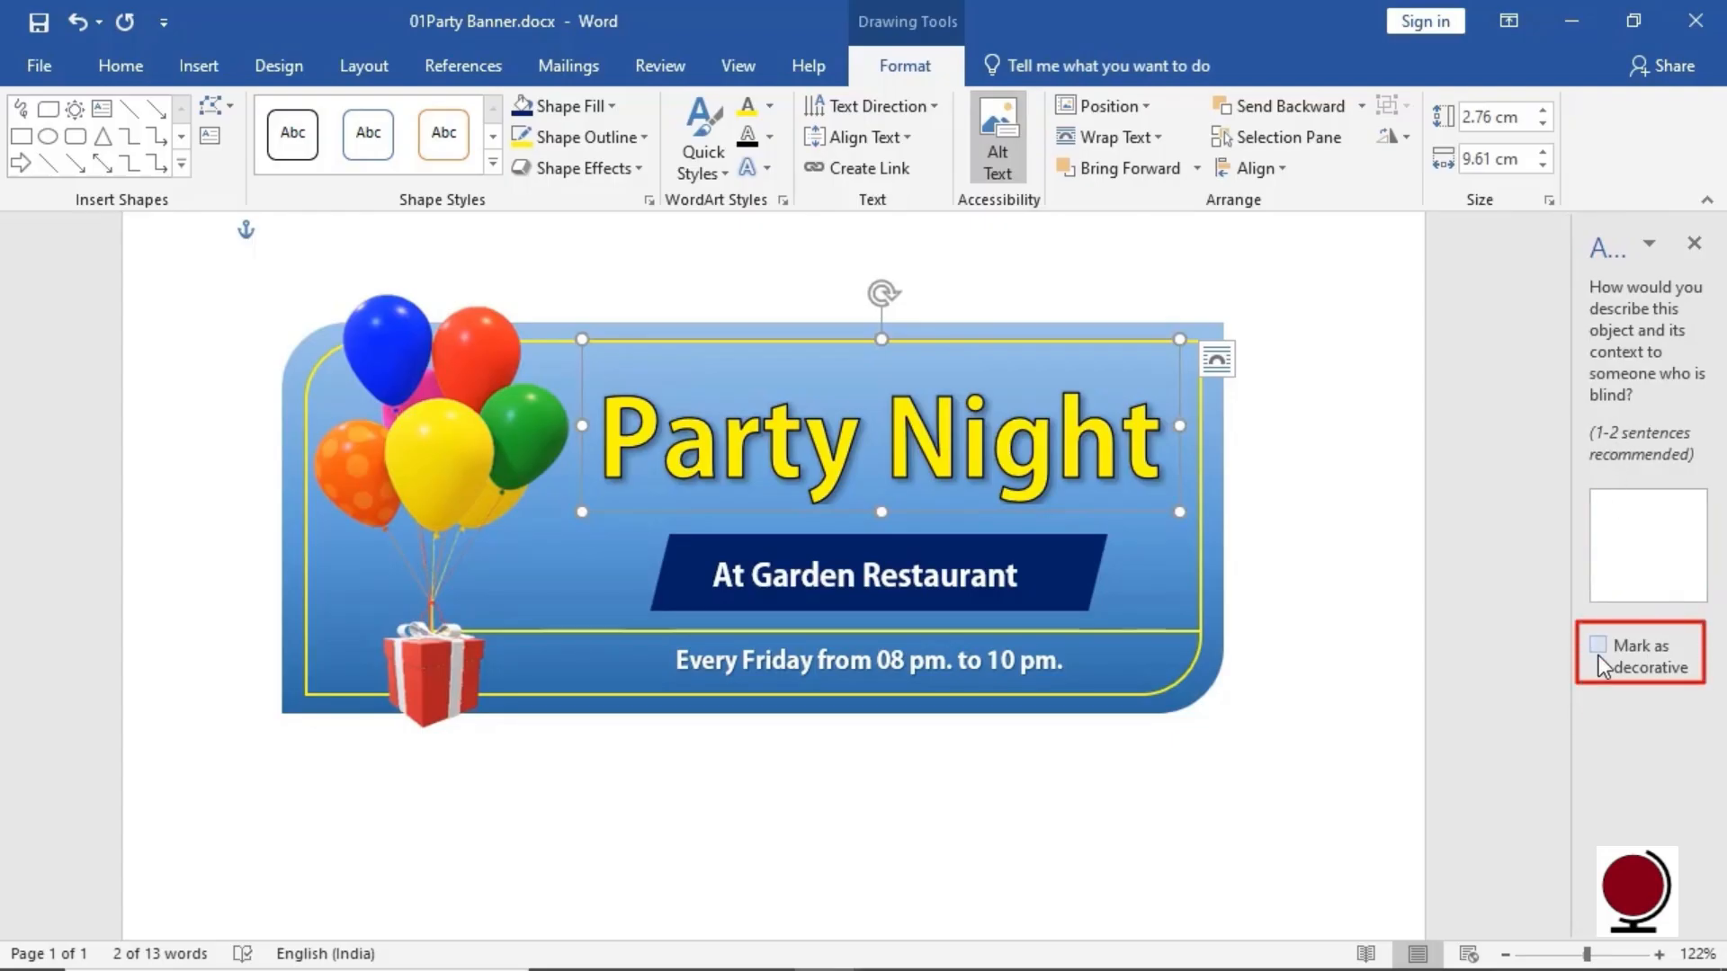
pyautogui.moveTo(1599, 655)
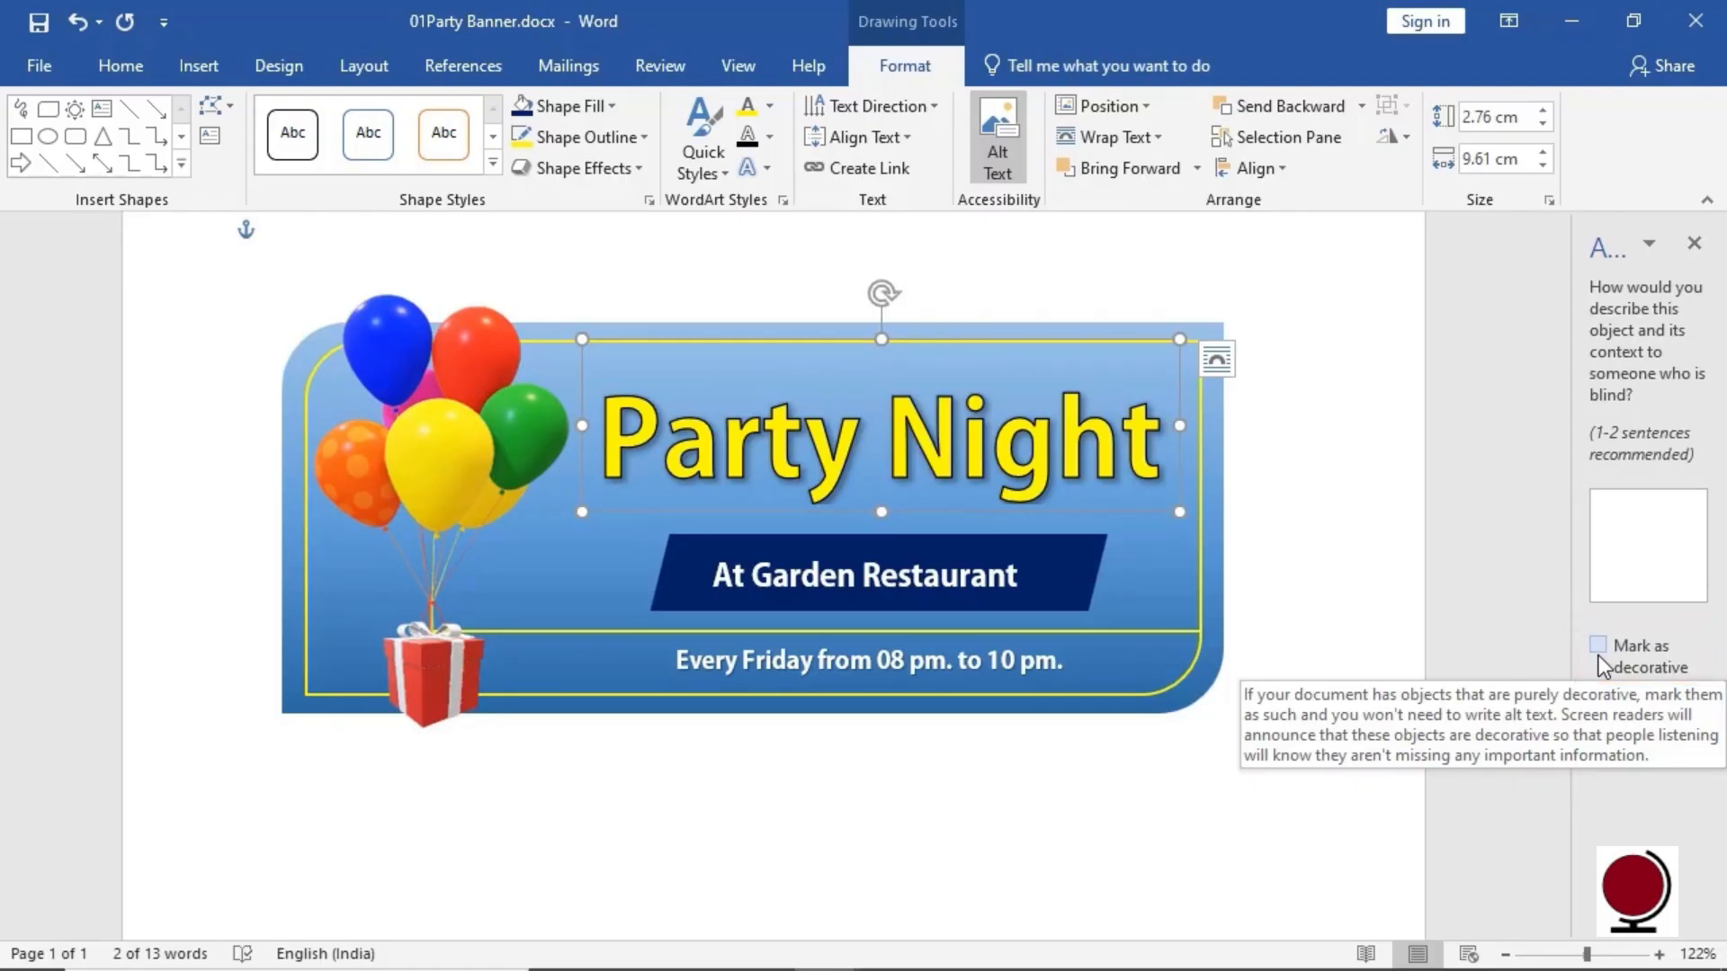
pyautogui.click(1695, 243)
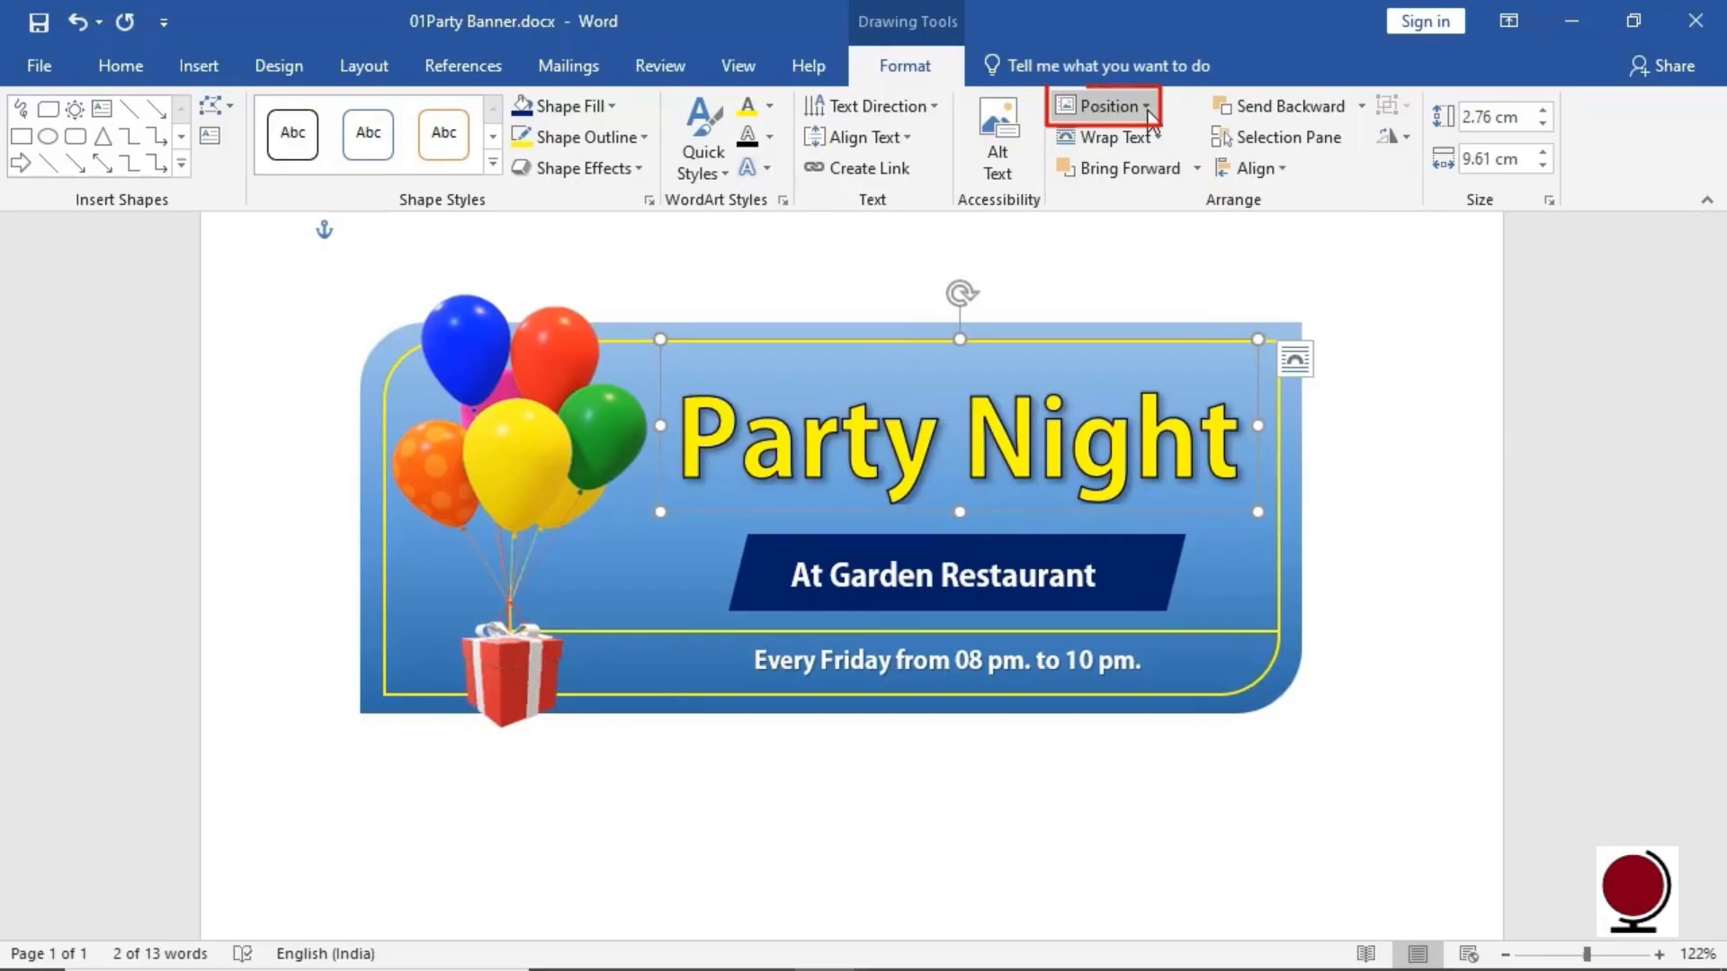
pyautogui.click(1148, 108)
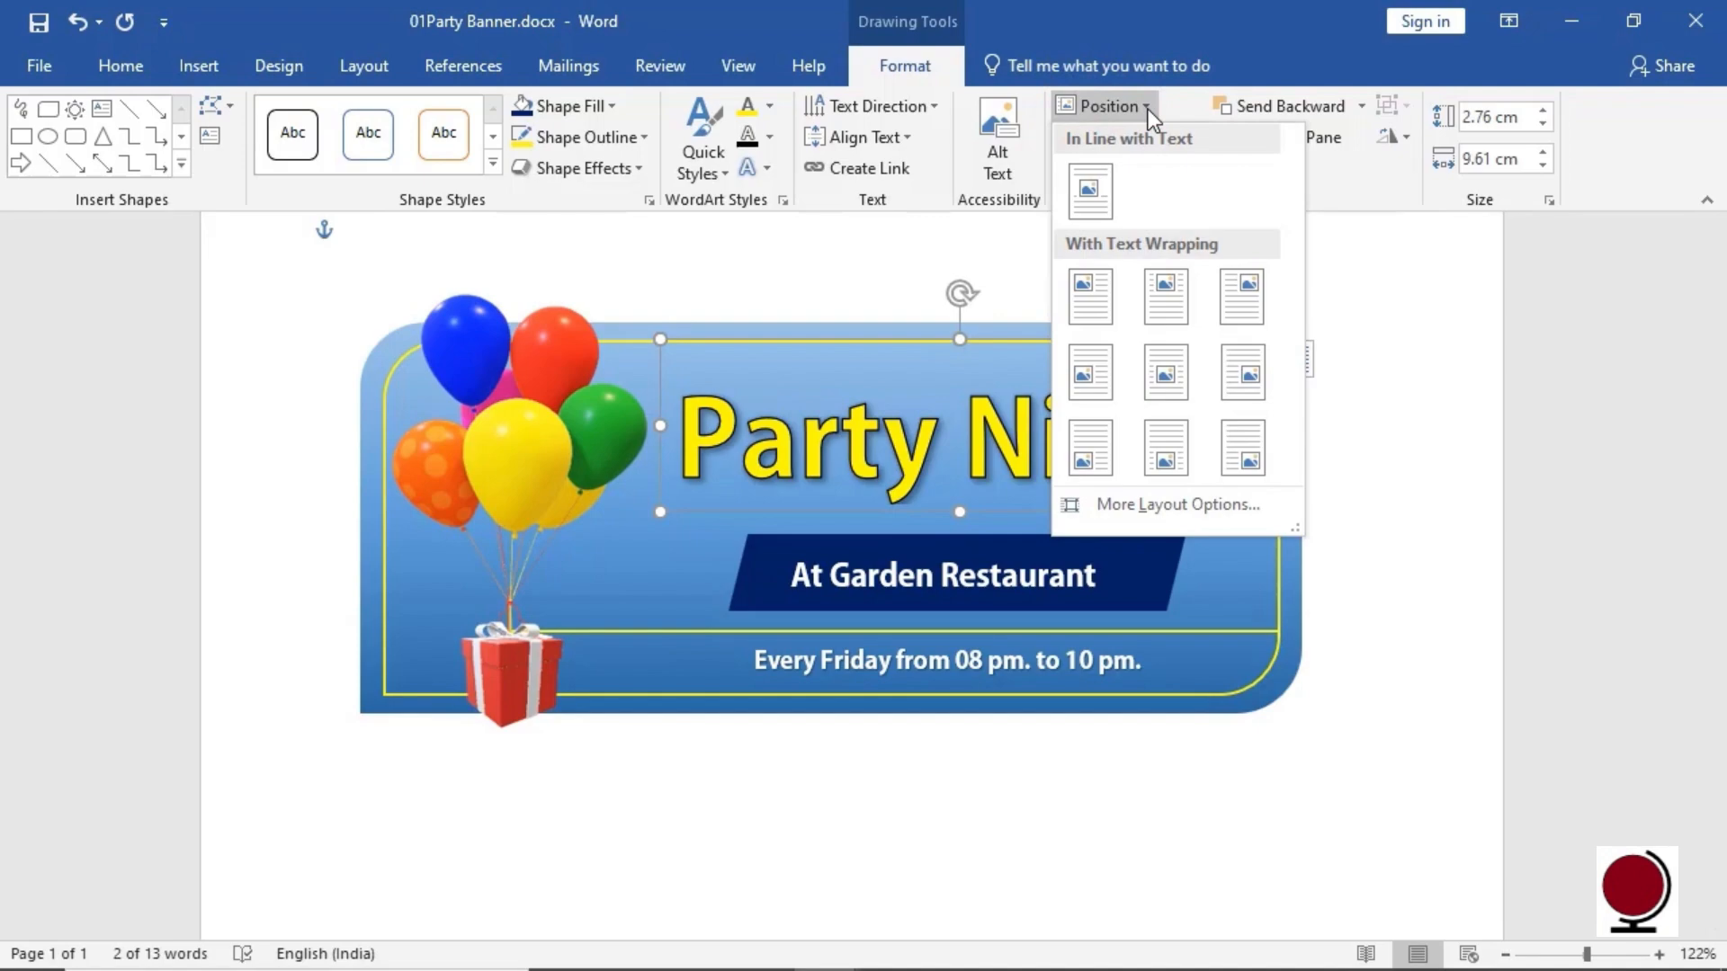
pyautogui.click(1174, 116)
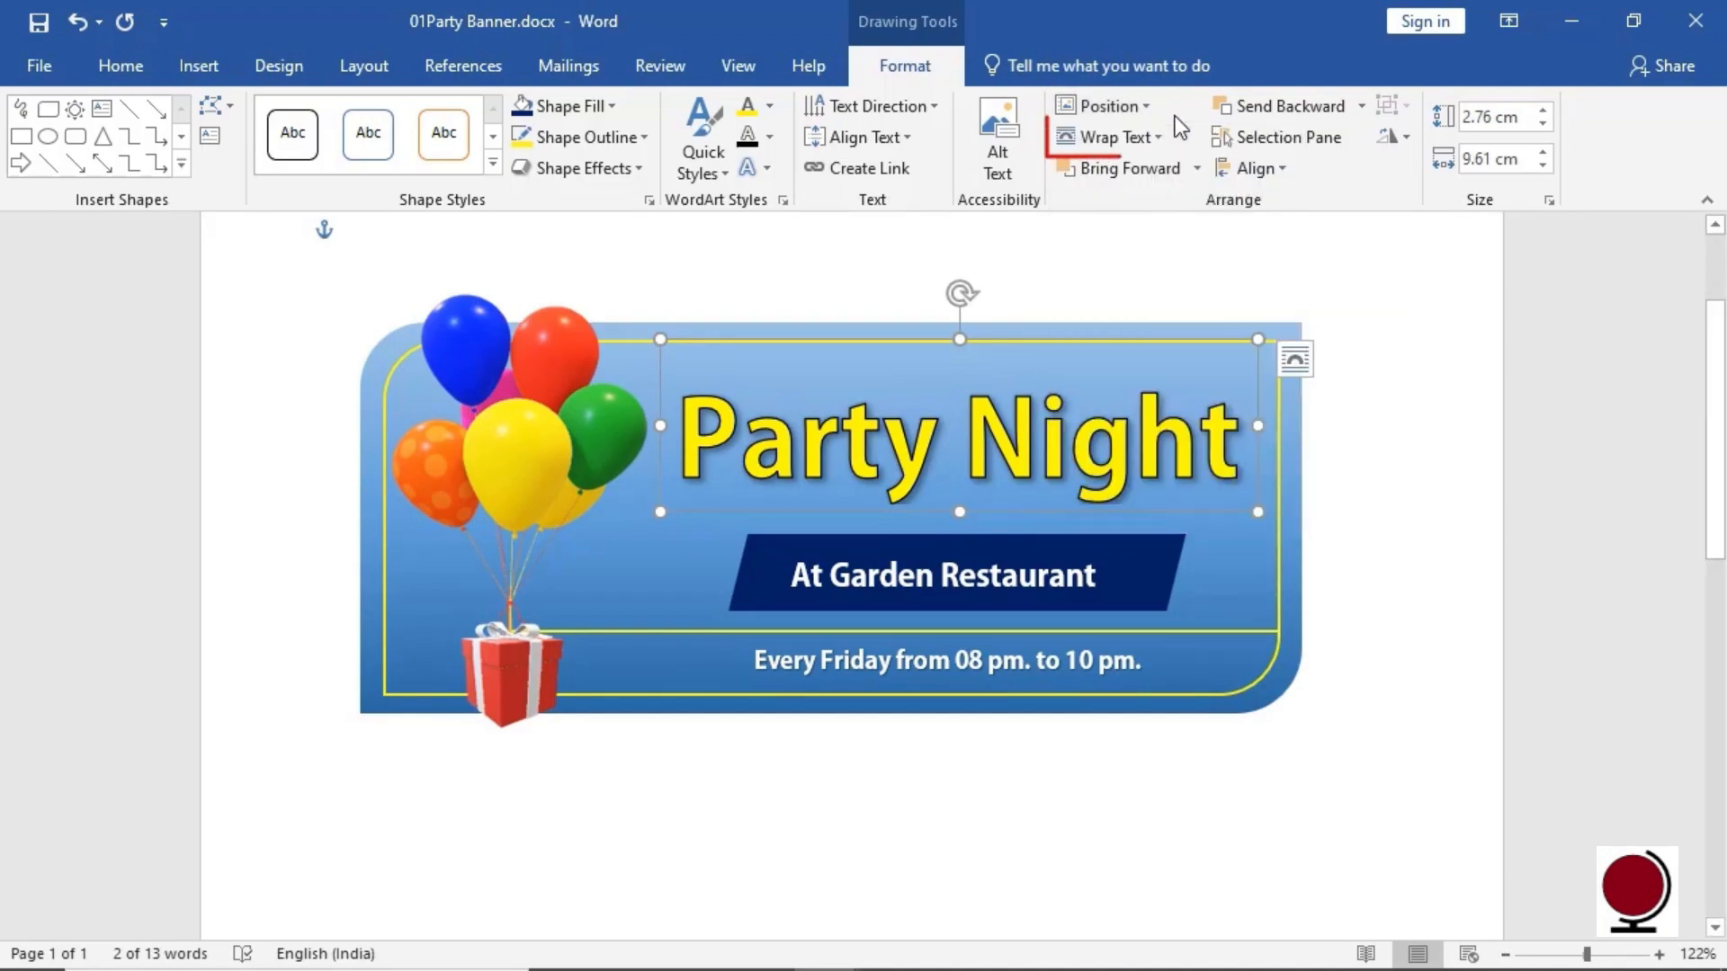
pyautogui.click(1162, 140)
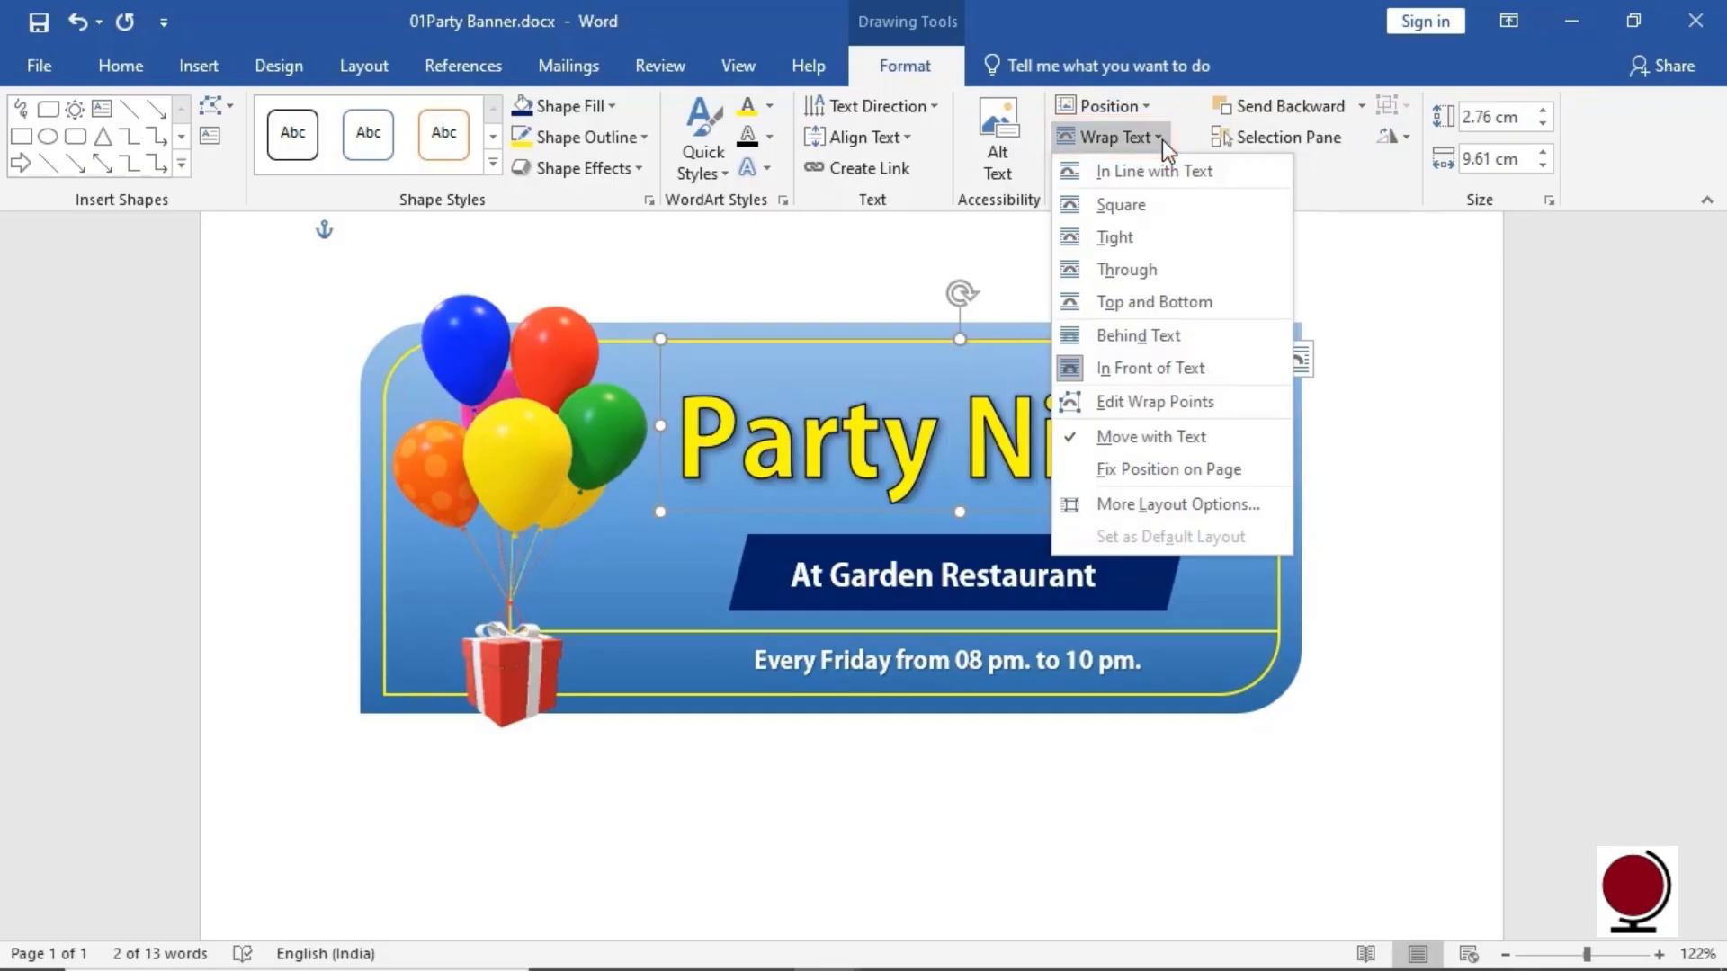
pyautogui.click(1180, 138)
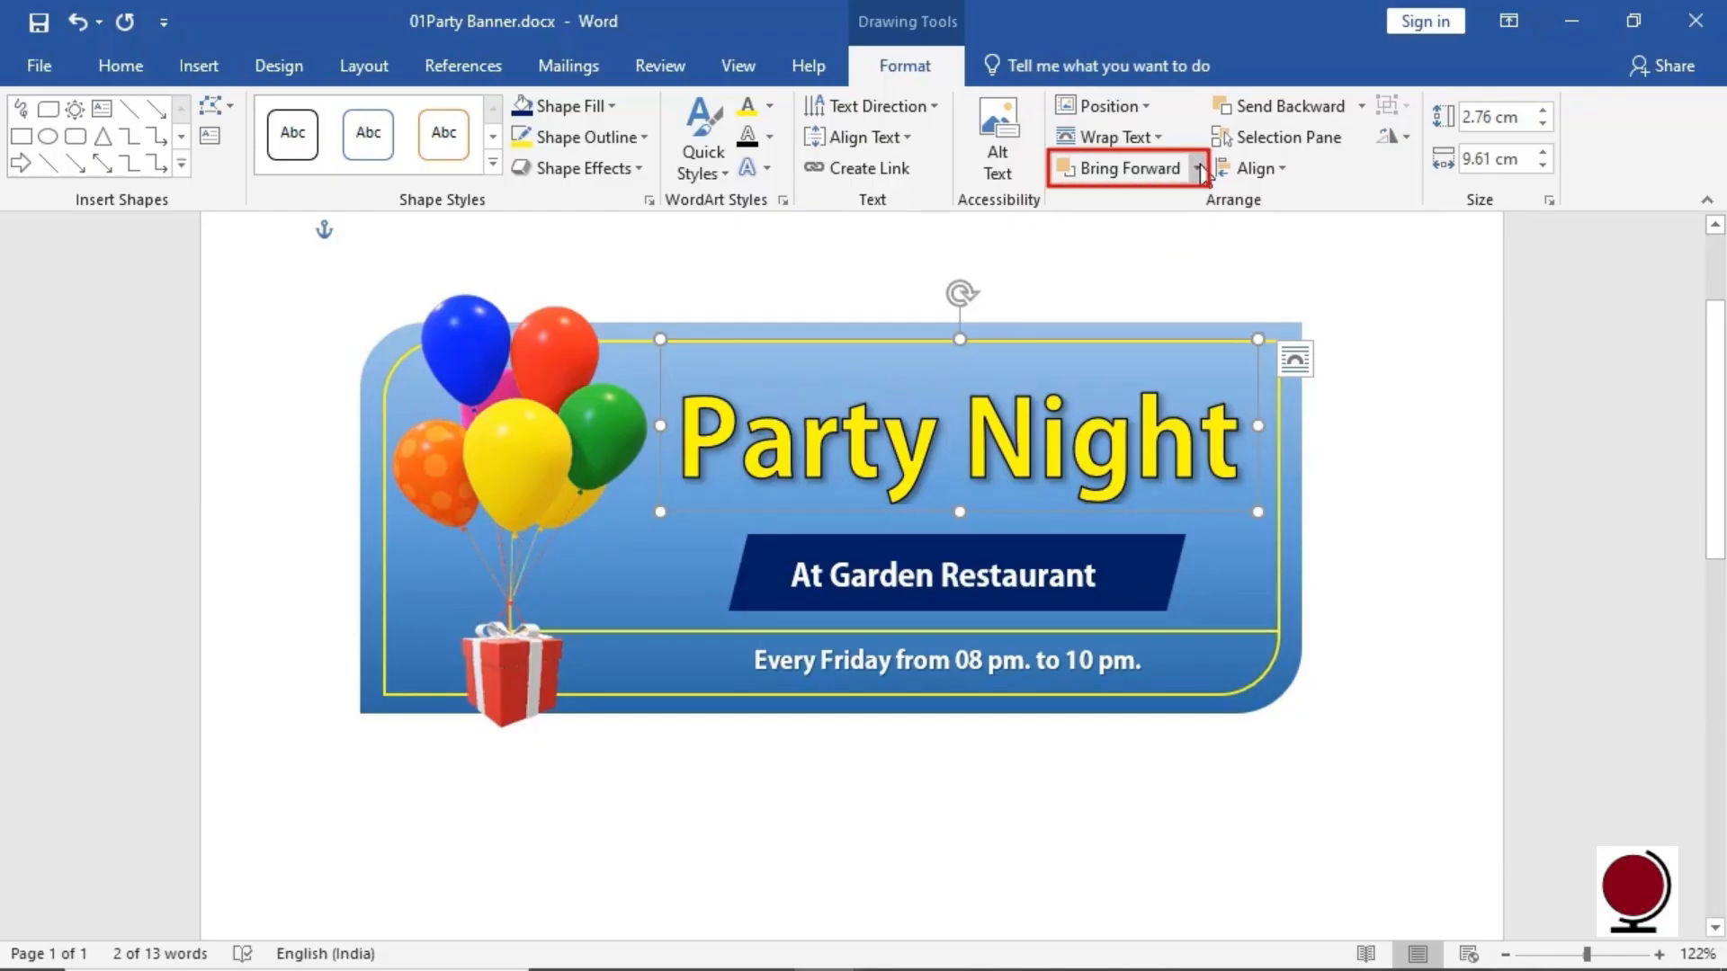
pyautogui.click(1340, 140)
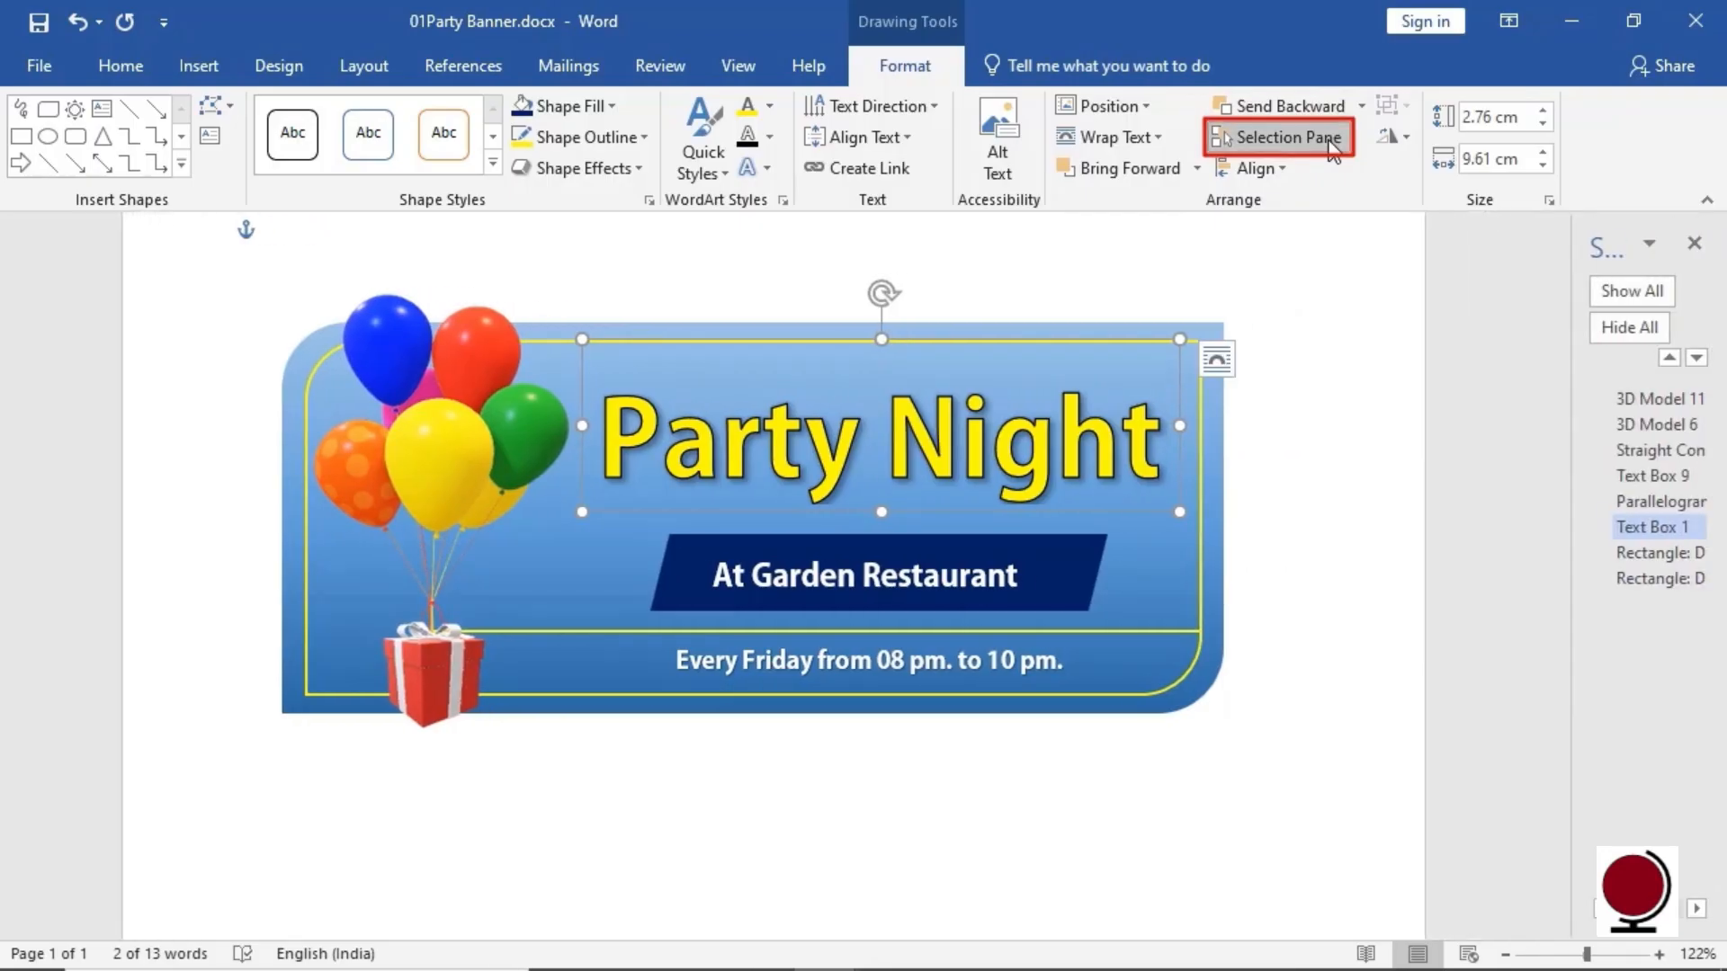
pyautogui.moveTo(1570, 393); pyautogui.dragTo(1311, 400)
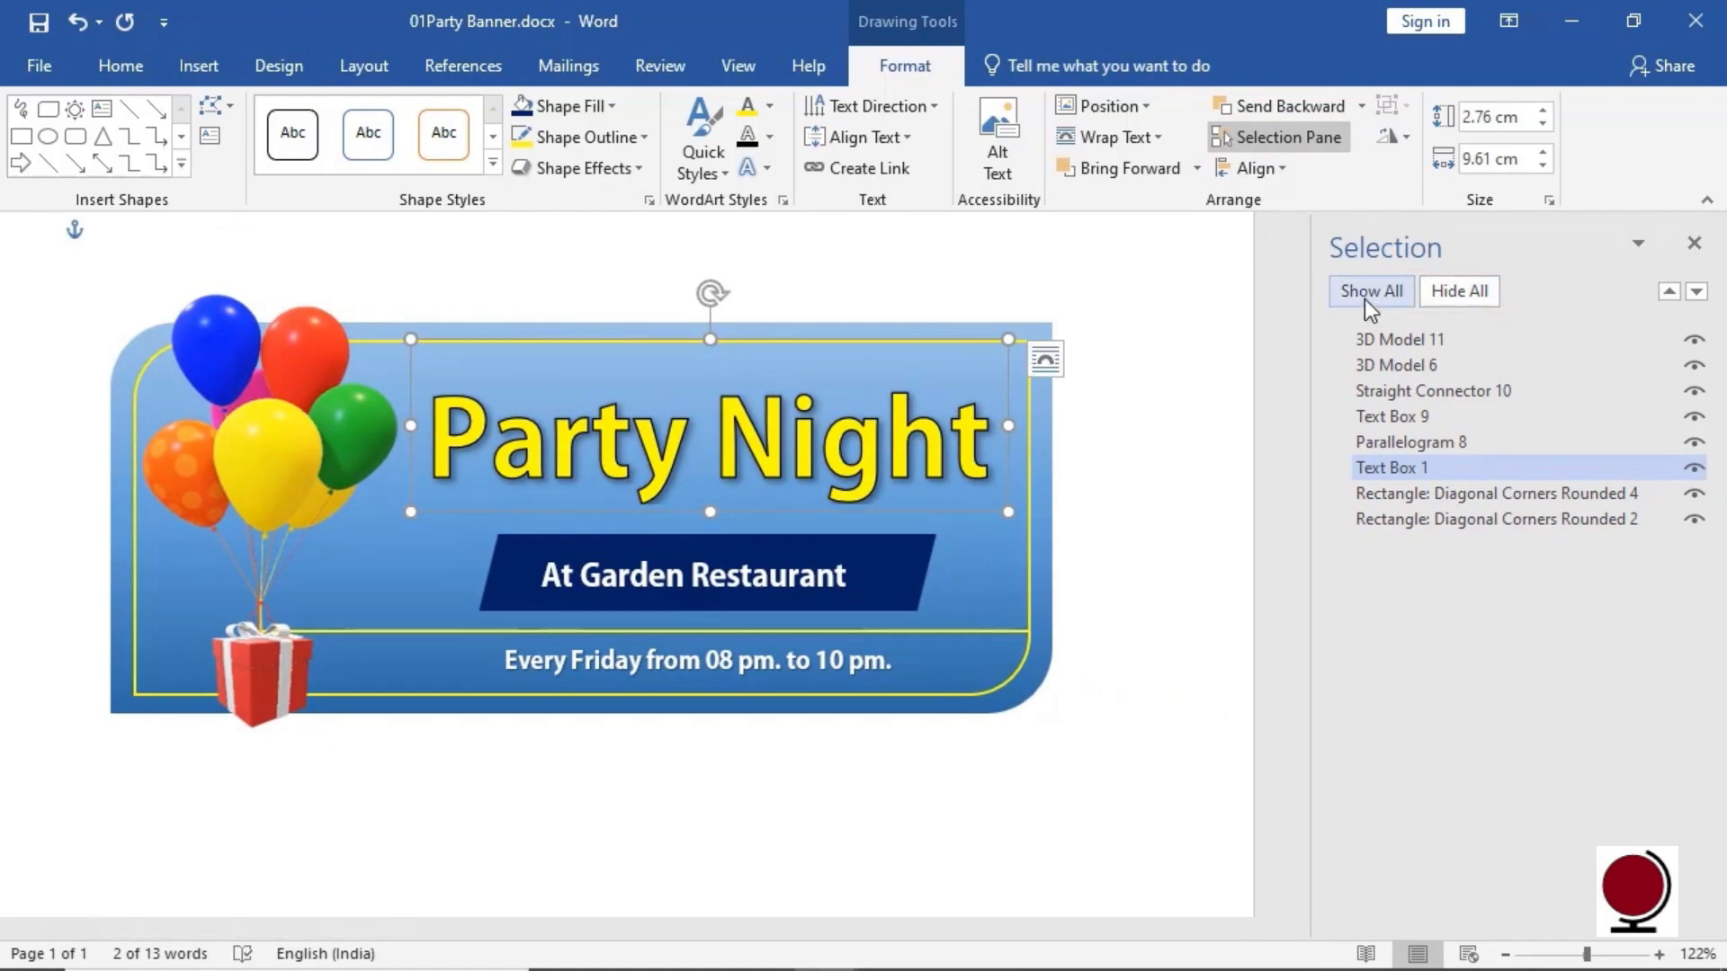
pyautogui.click(1695, 242)
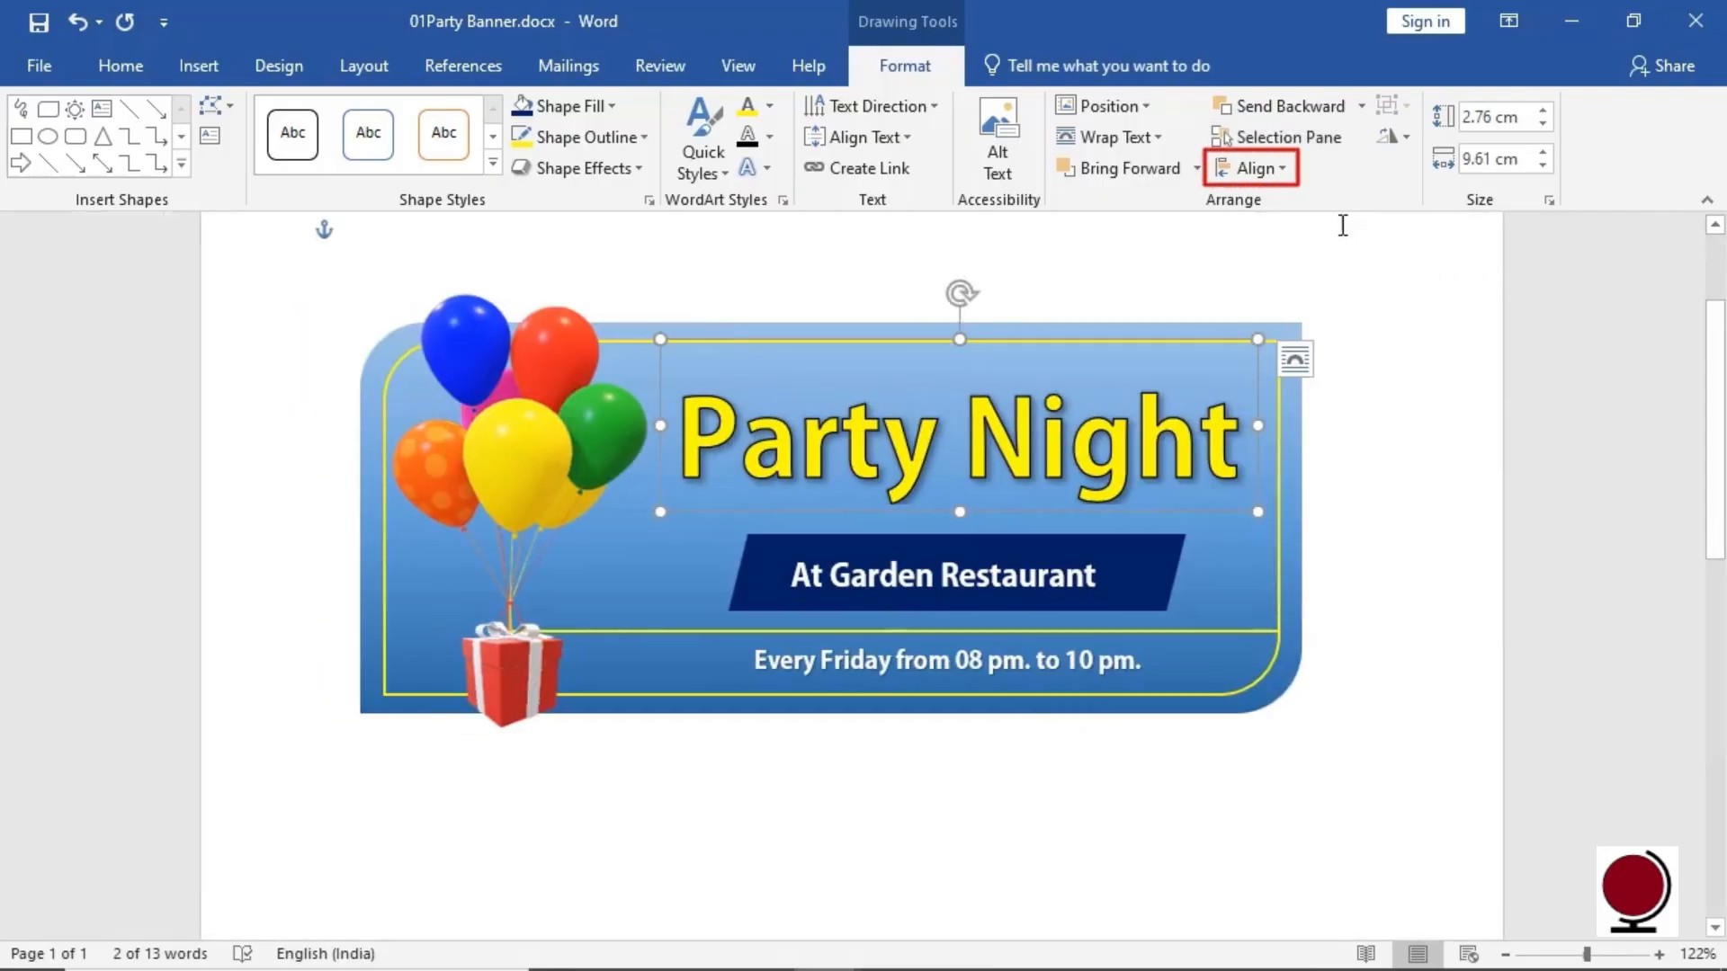
pyautogui.click(1293, 184)
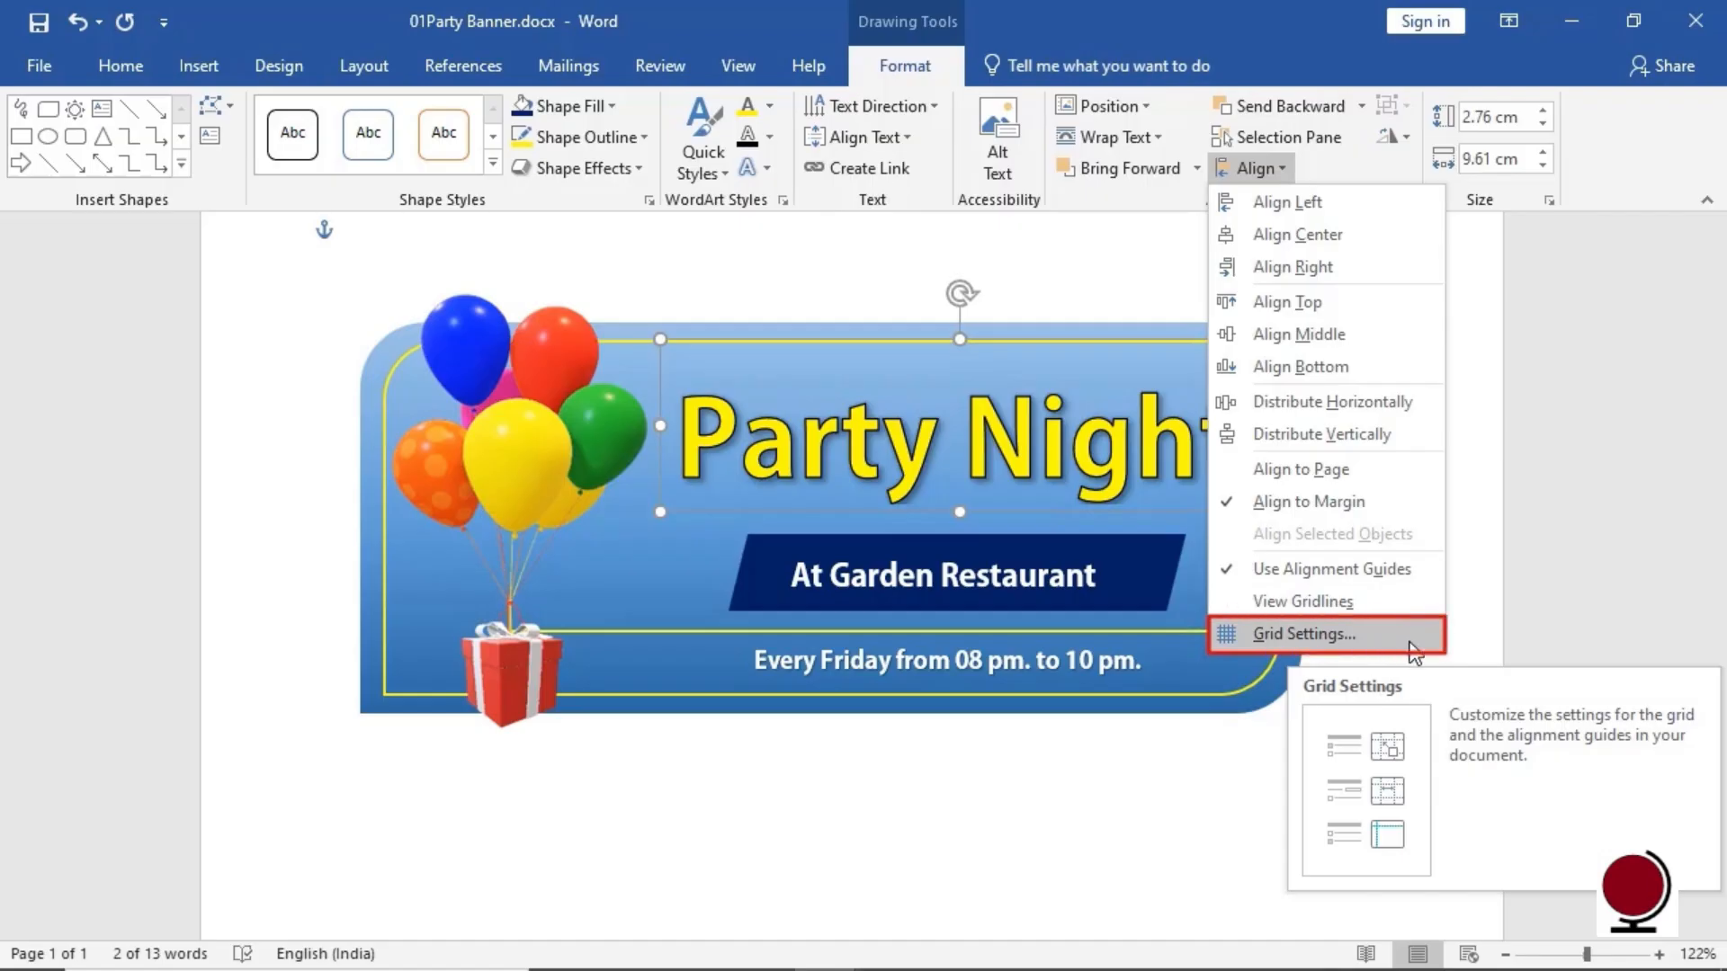
pyautogui.click(1480, 640)
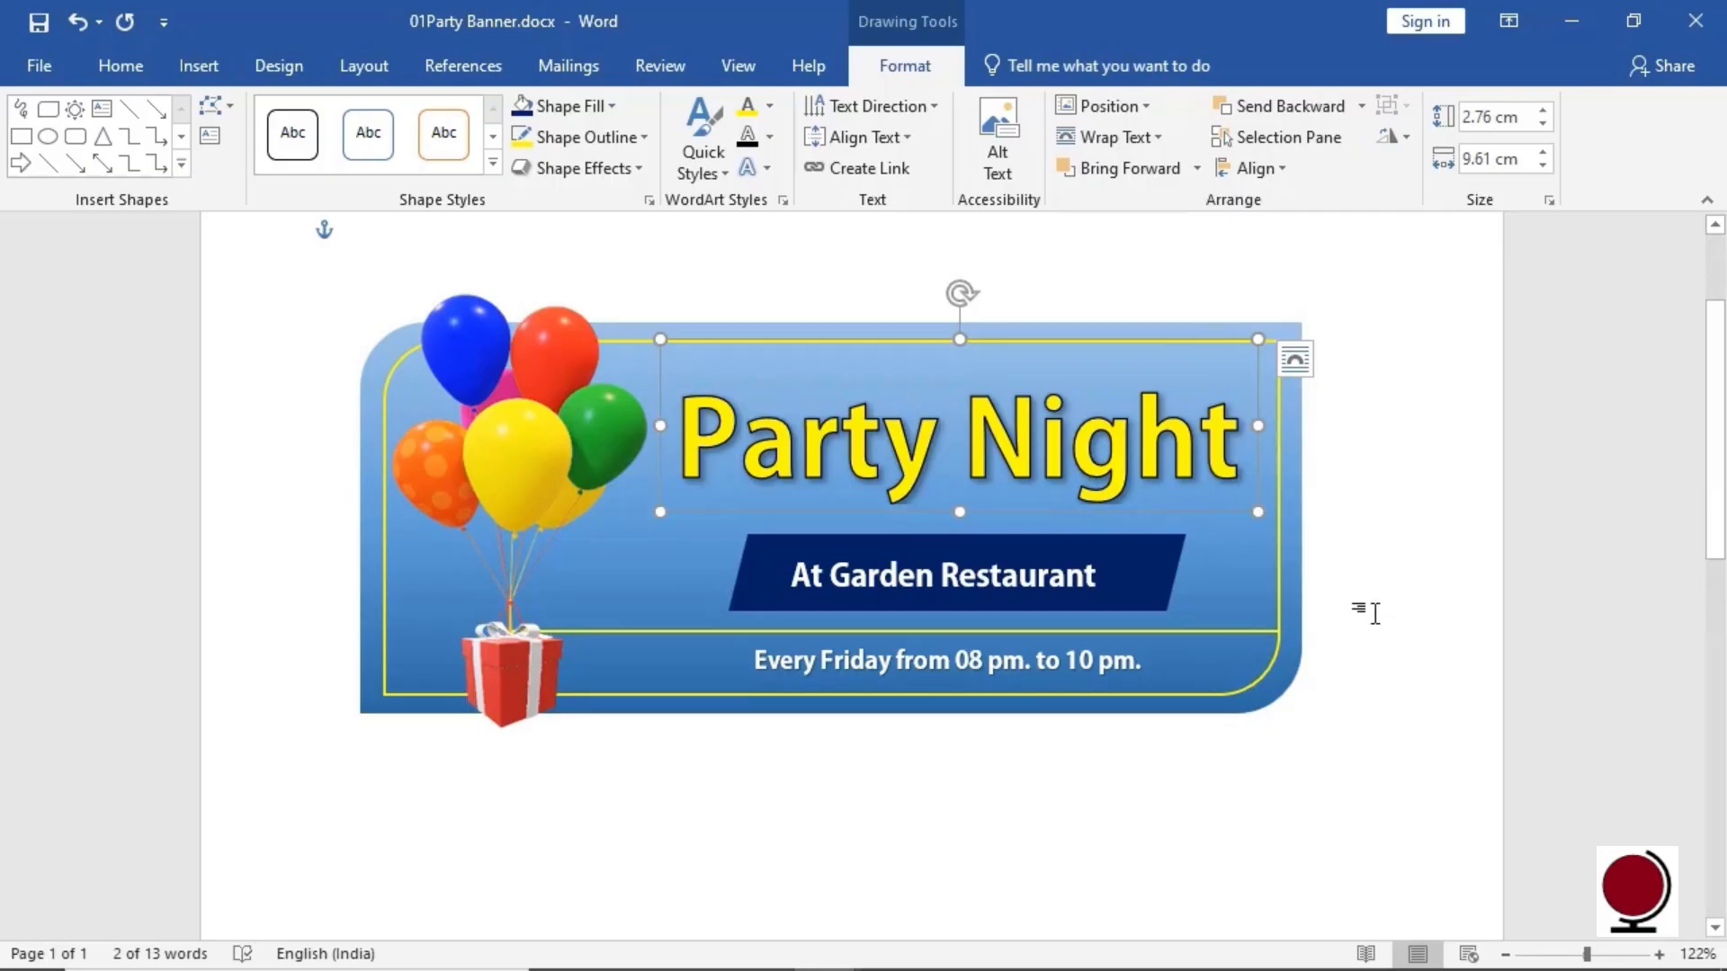
# Group Party Night with the At Garden Restaurant shape, ungroup them, and reselect the title box
pyautogui.keyDown('shift'); pyautogui.click(1185, 552); pyautogui.keyUp('shift')
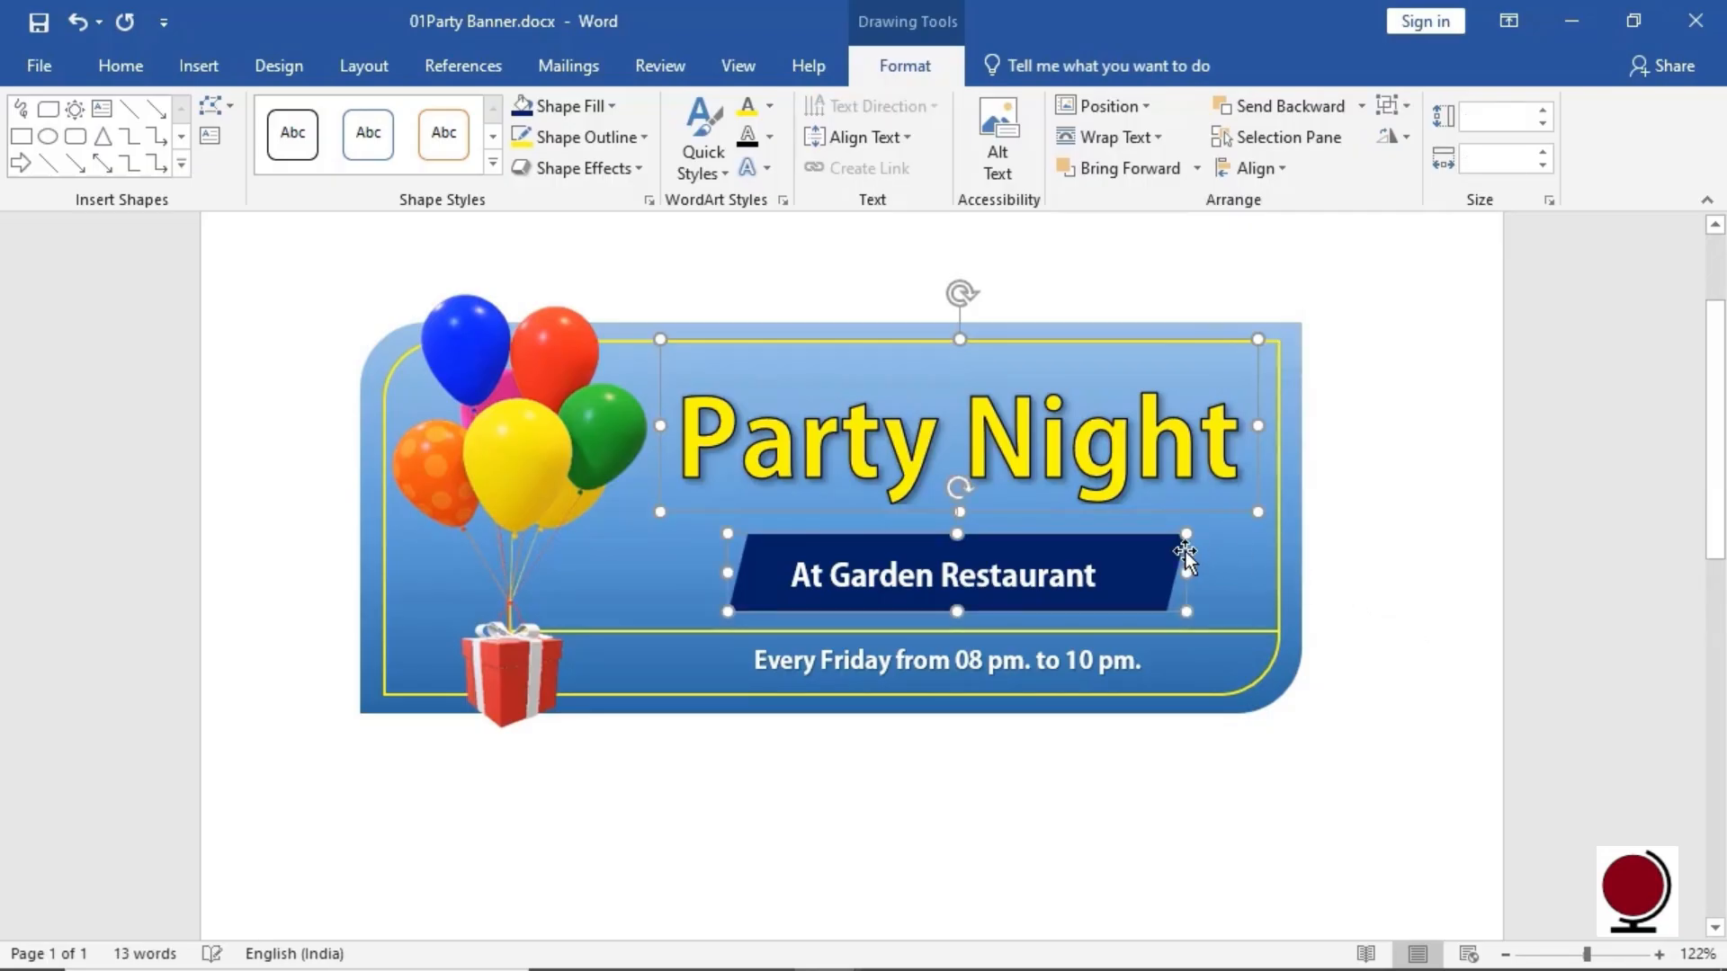
pyautogui.click(1403, 107)
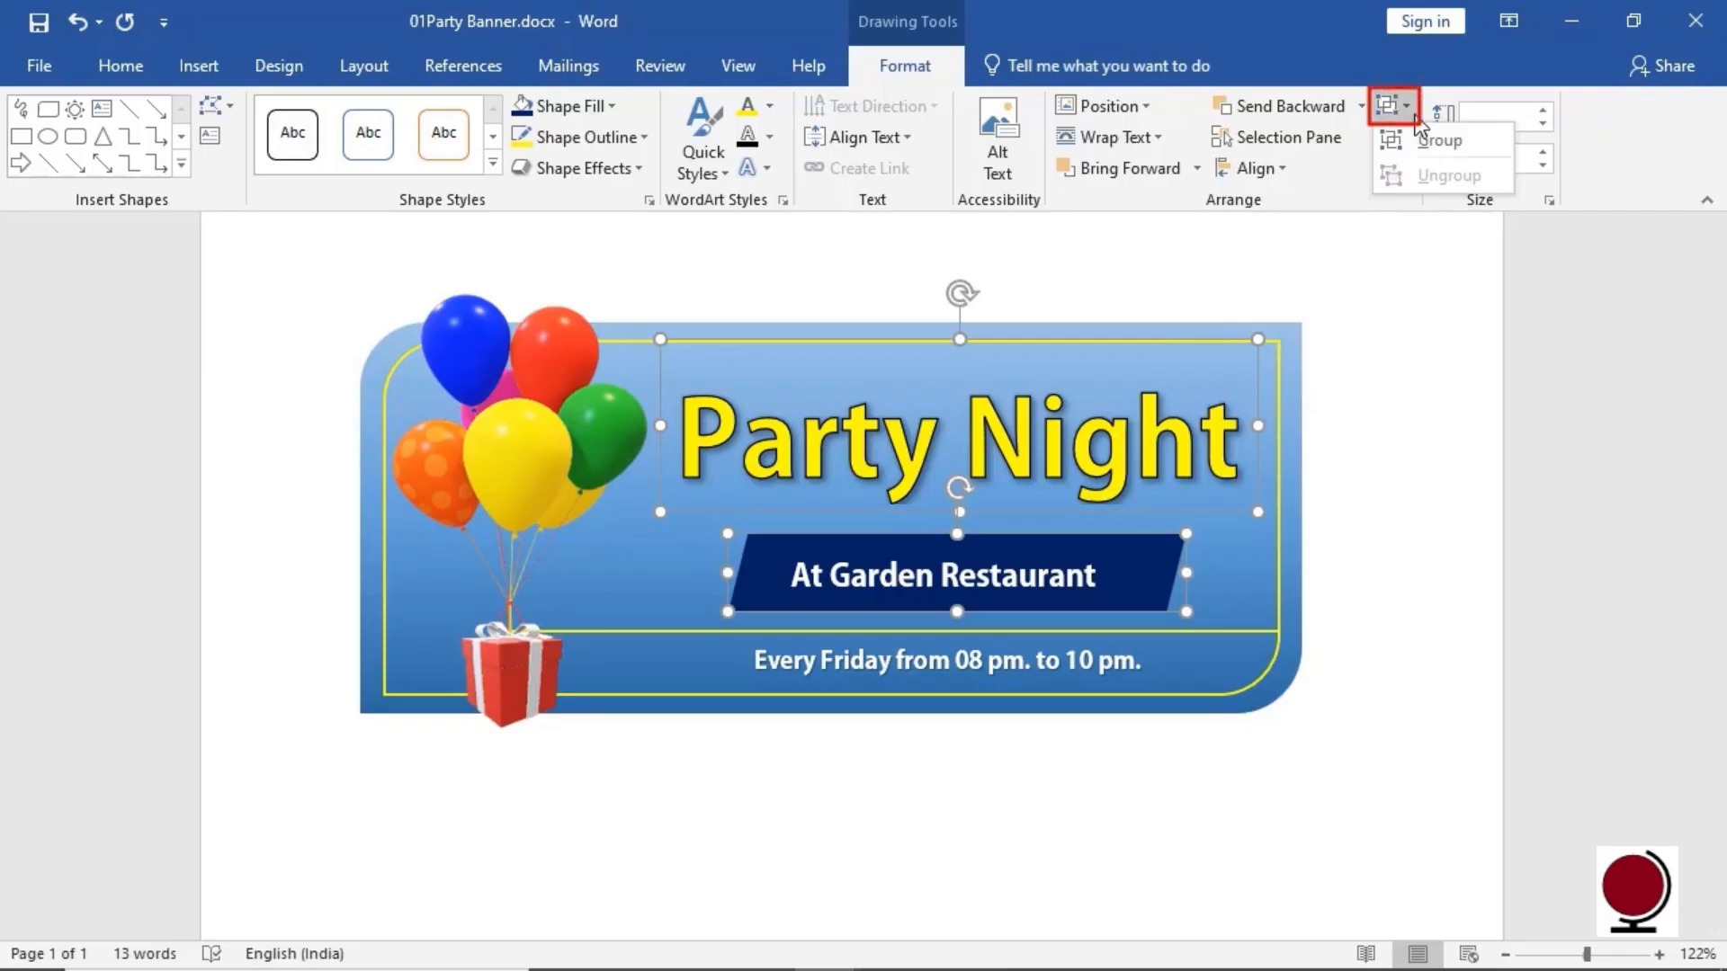
pyautogui.click(1504, 150)
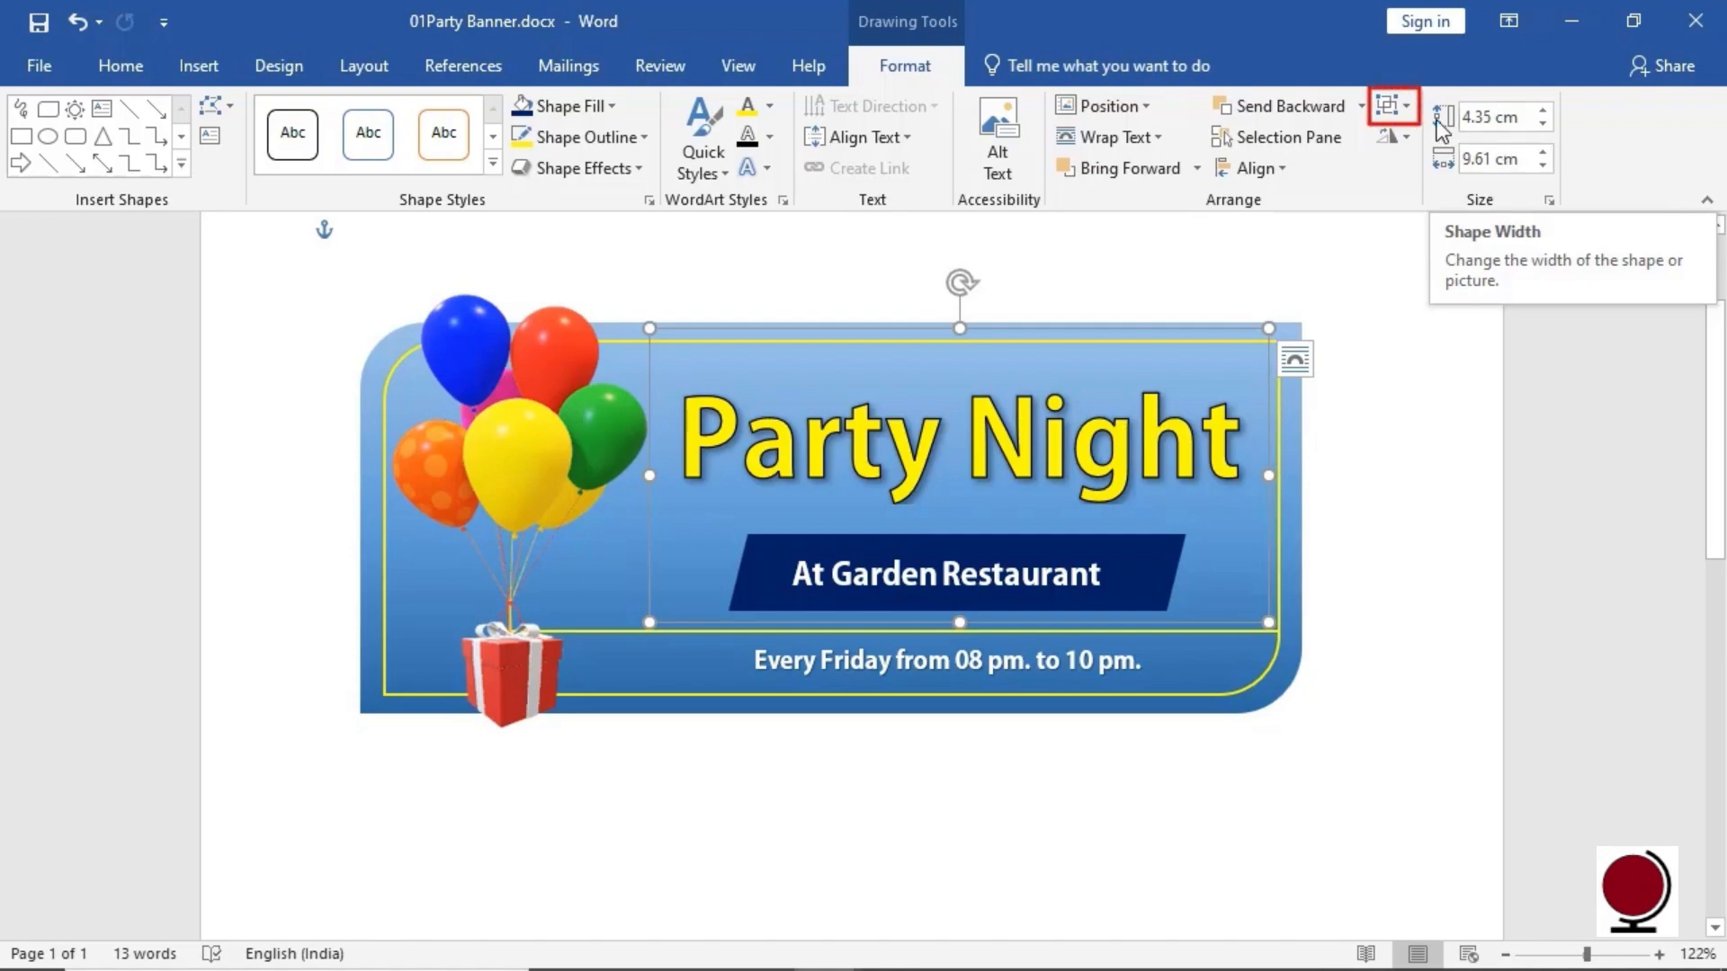
pyautogui.click(1409, 115)
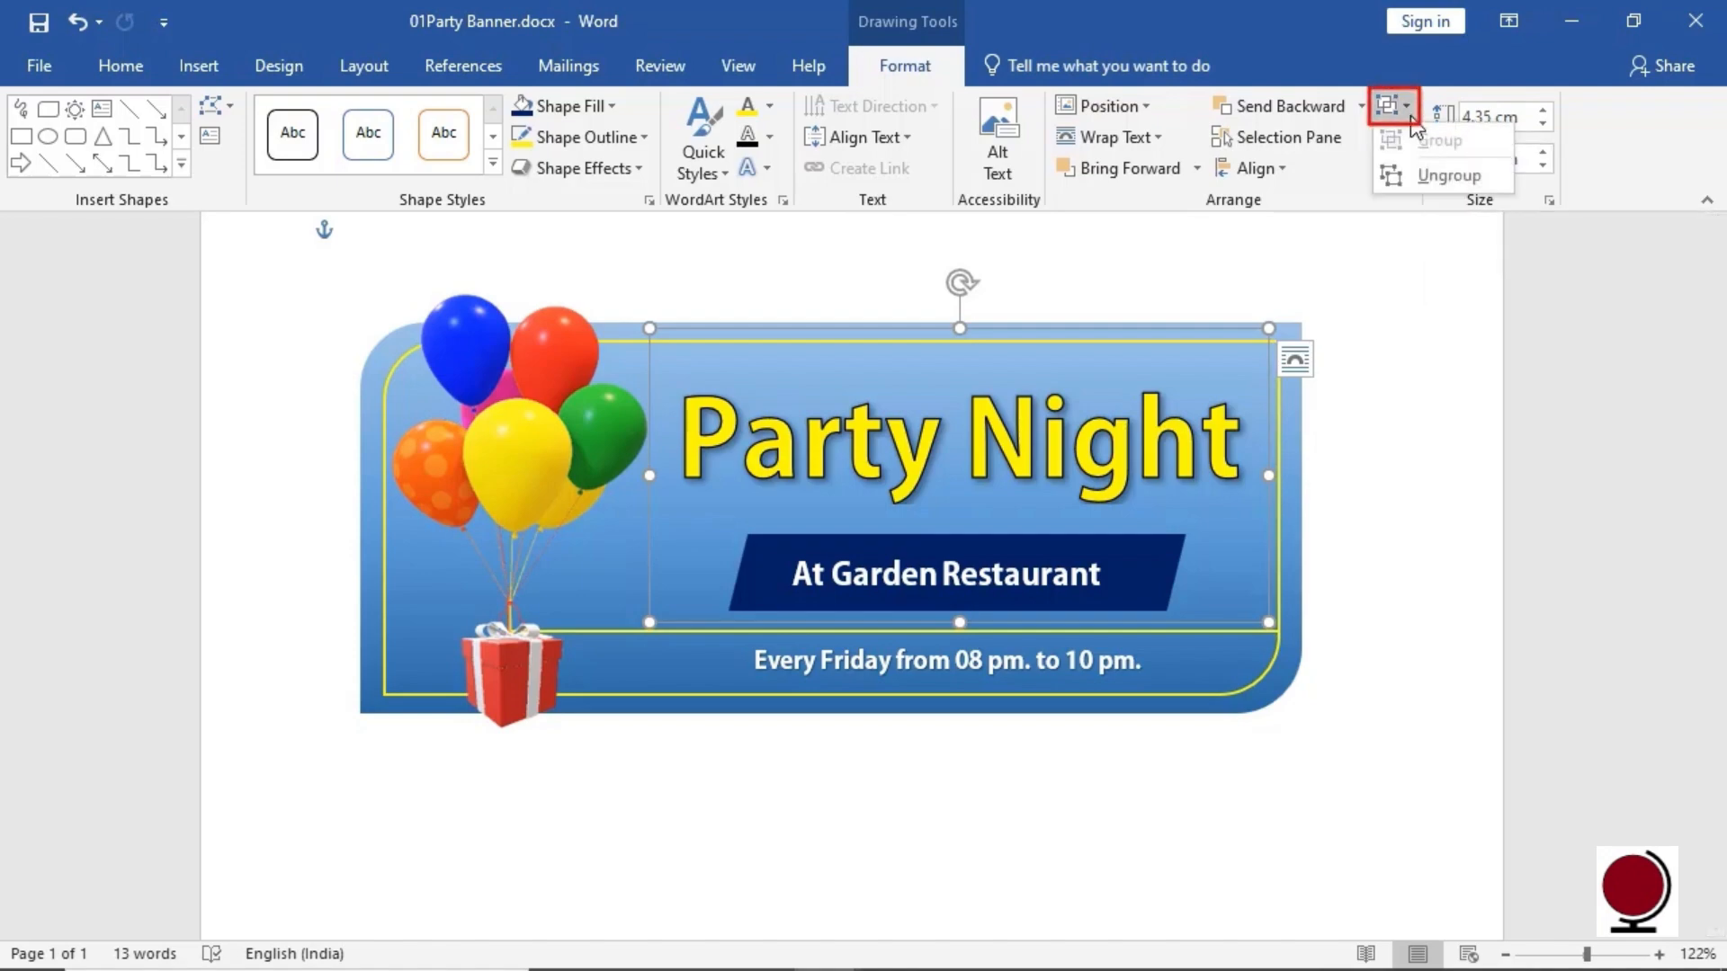
pyautogui.click(1480, 177)
pyautogui.click(1417, 322)
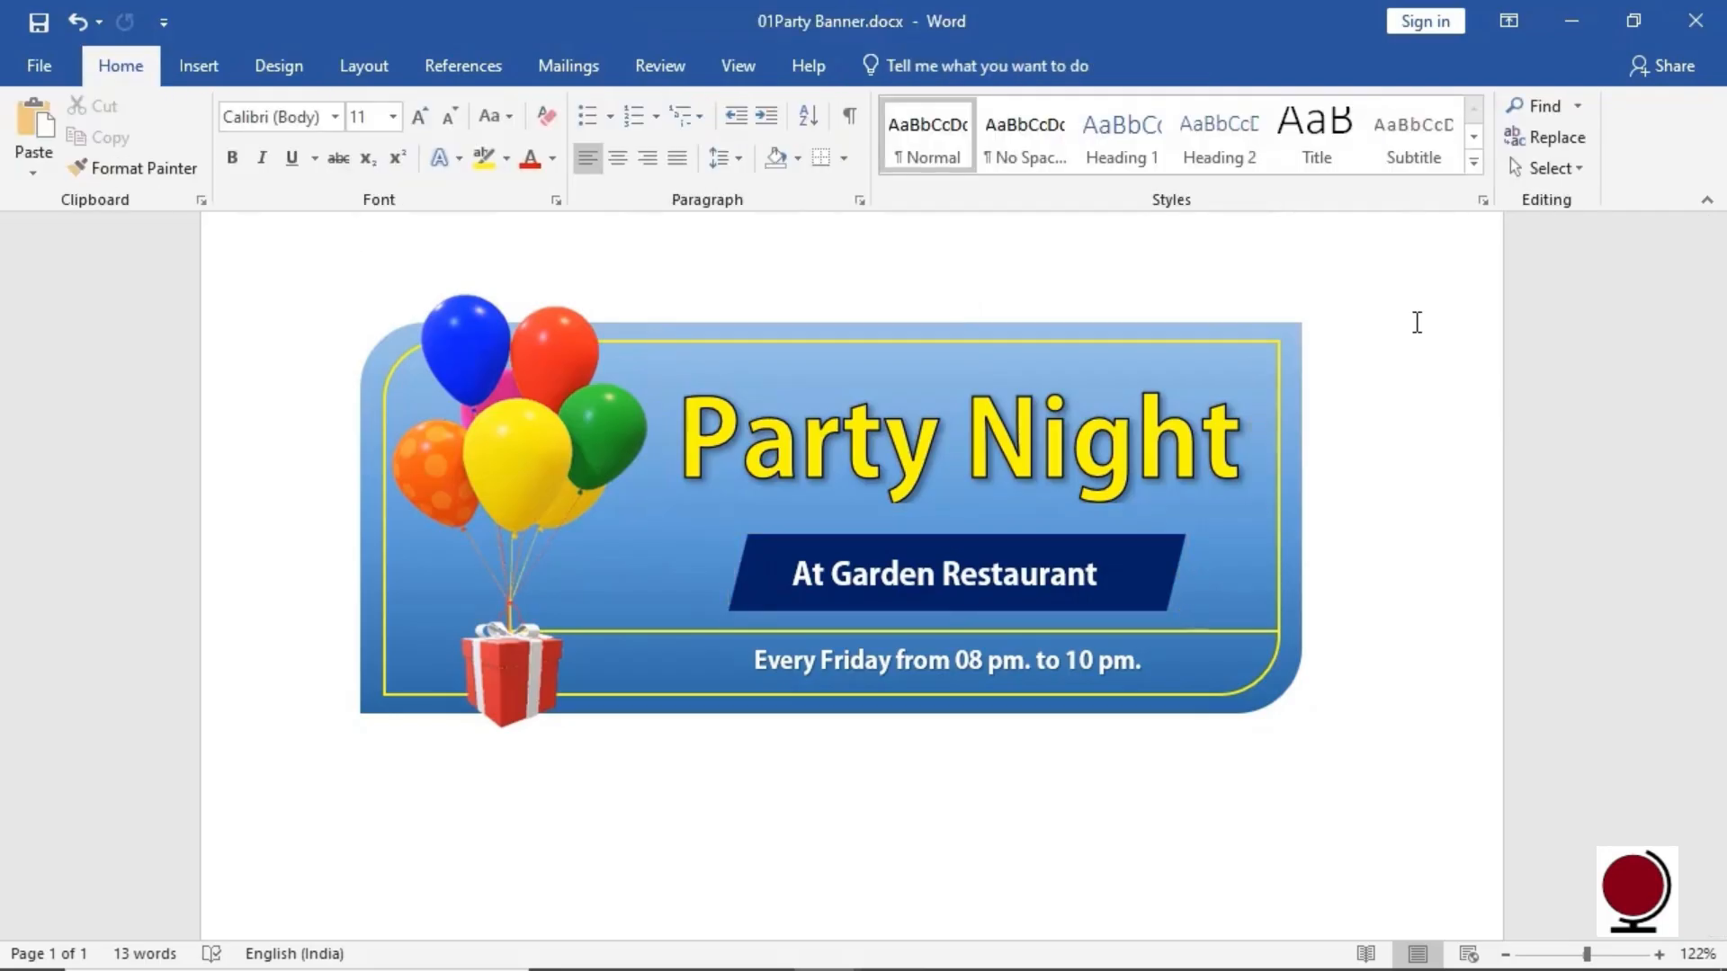
pyautogui.click(1293, 385)
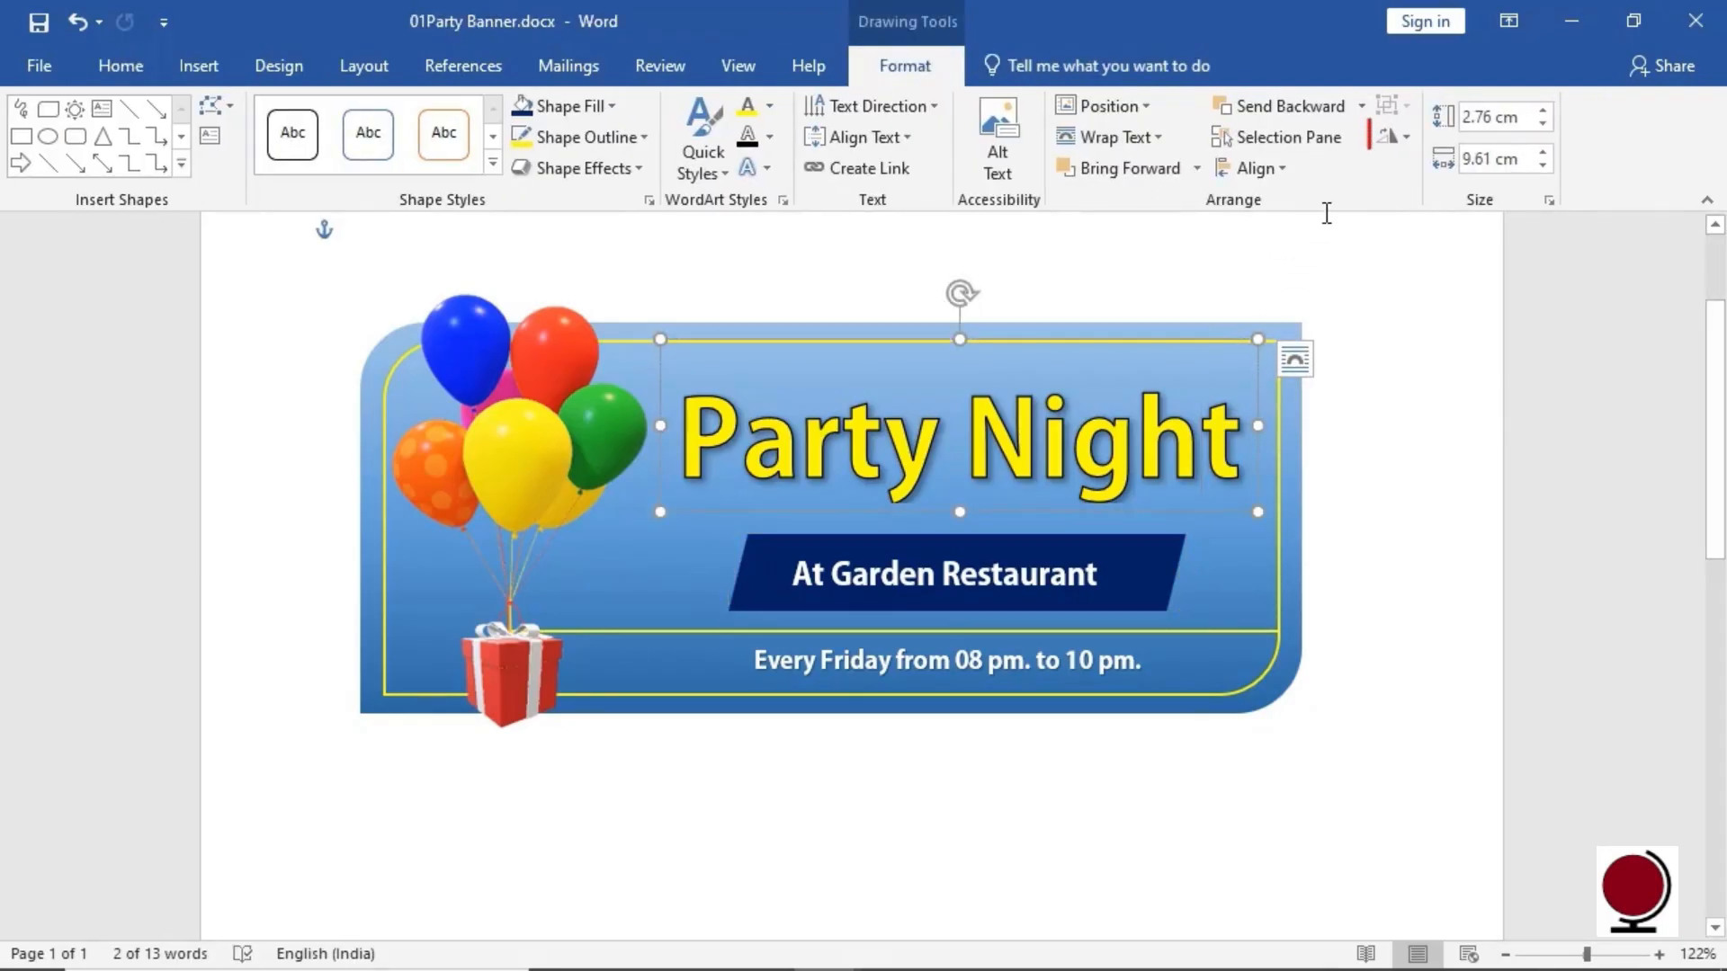
pyautogui.click(1408, 138)
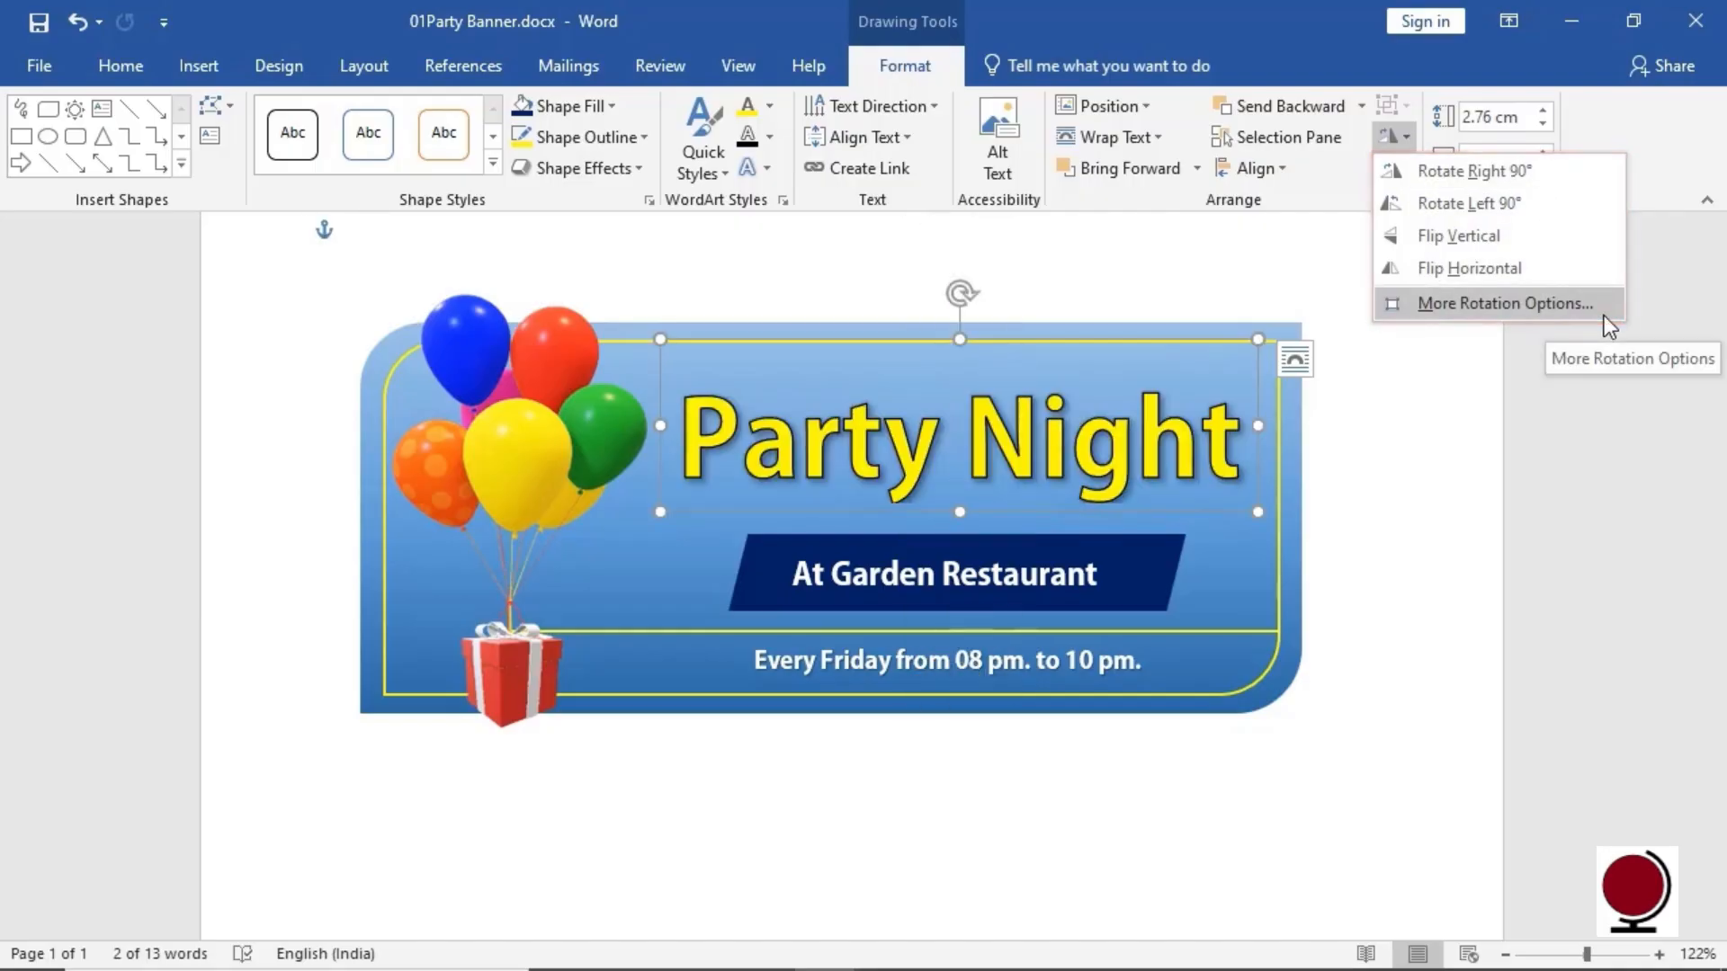
pyautogui.click(1617, 121)
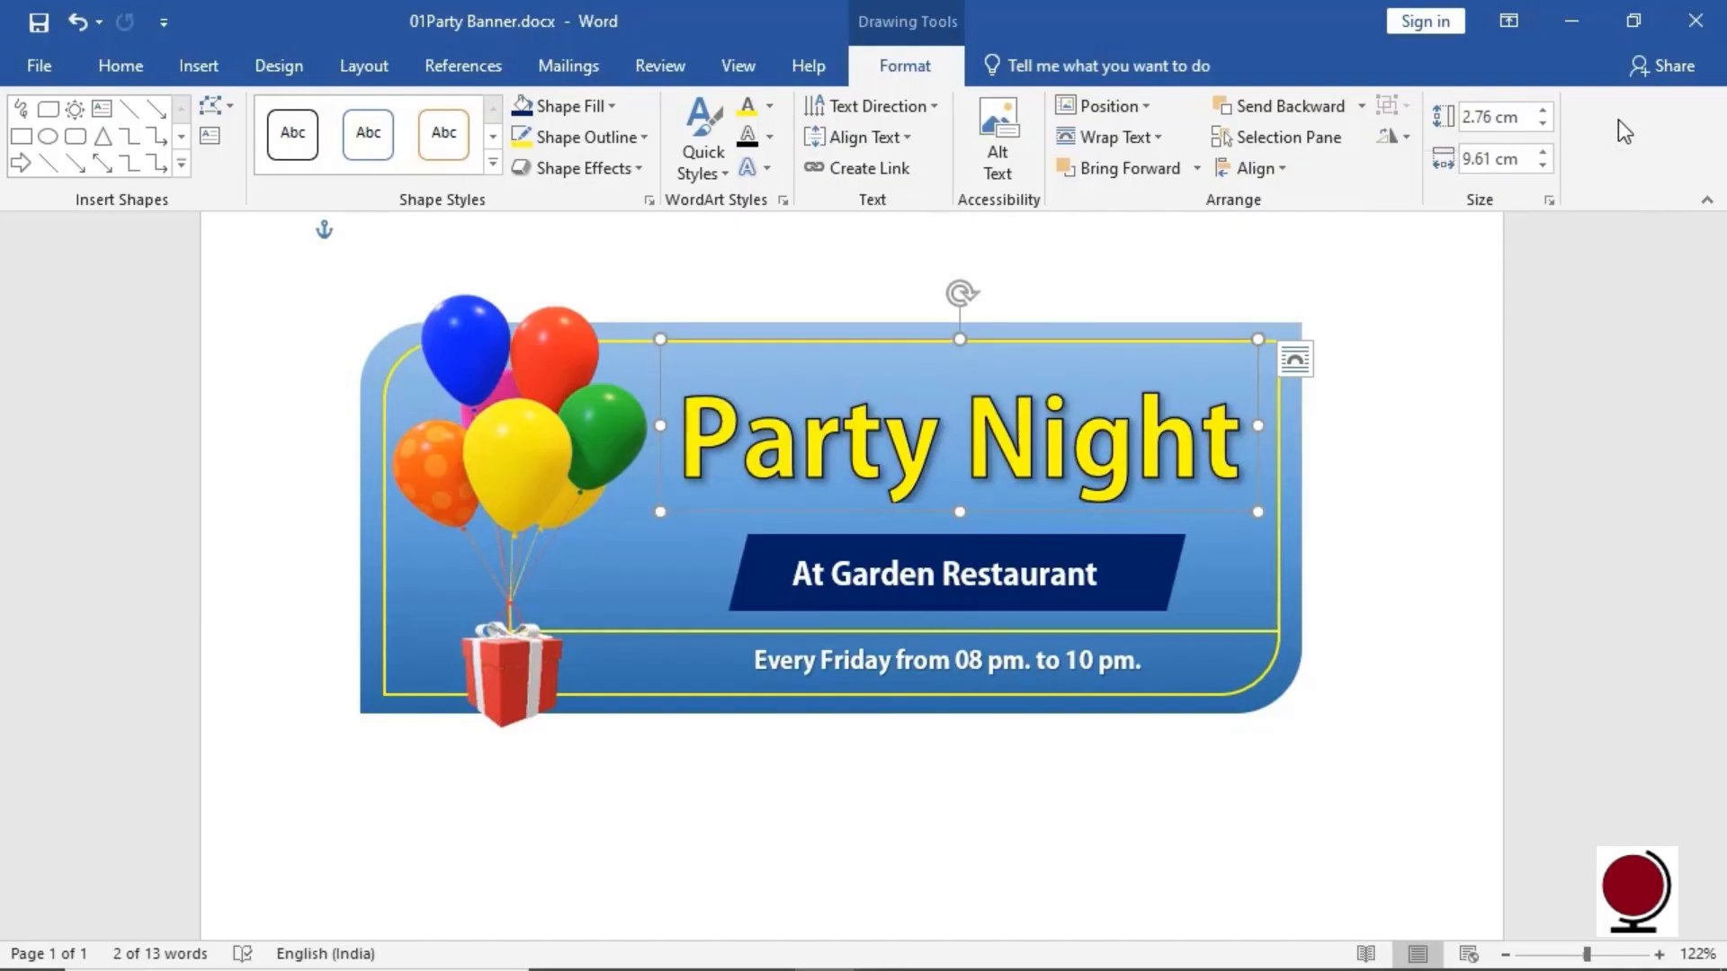
pyautogui.click(1524, 121)
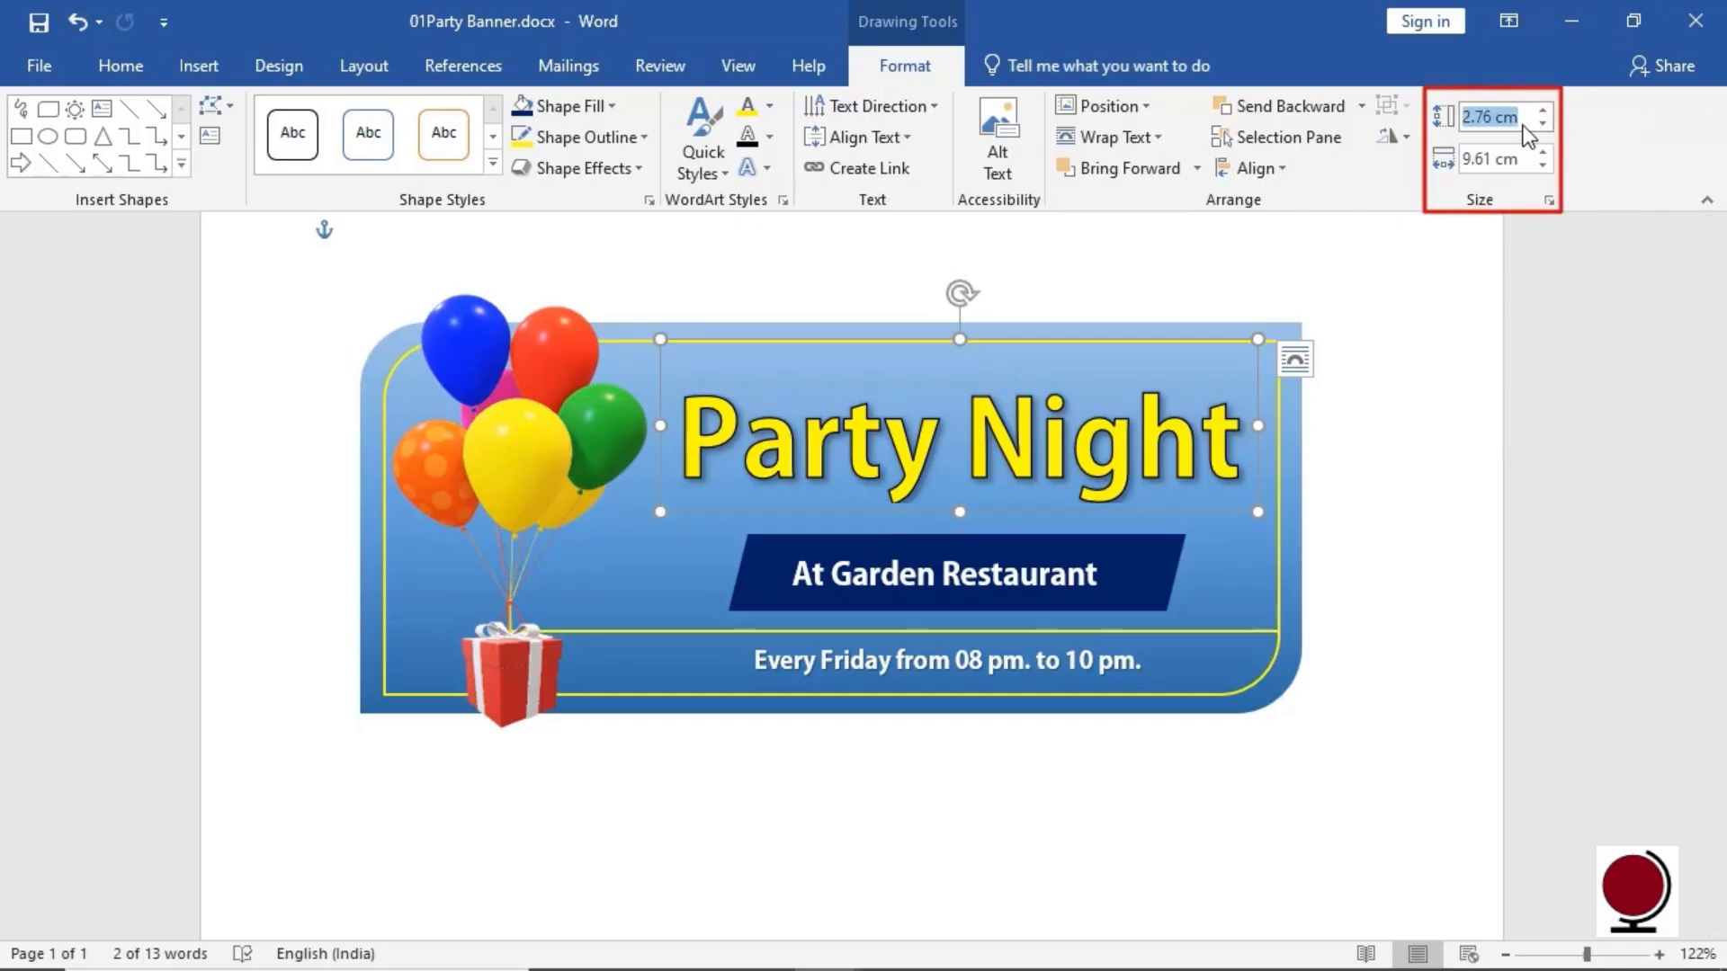
# Check the title box's 2.76 cm by 9.61 cm size in the Layout dialog, then close it
pyautogui.click(1526, 165)
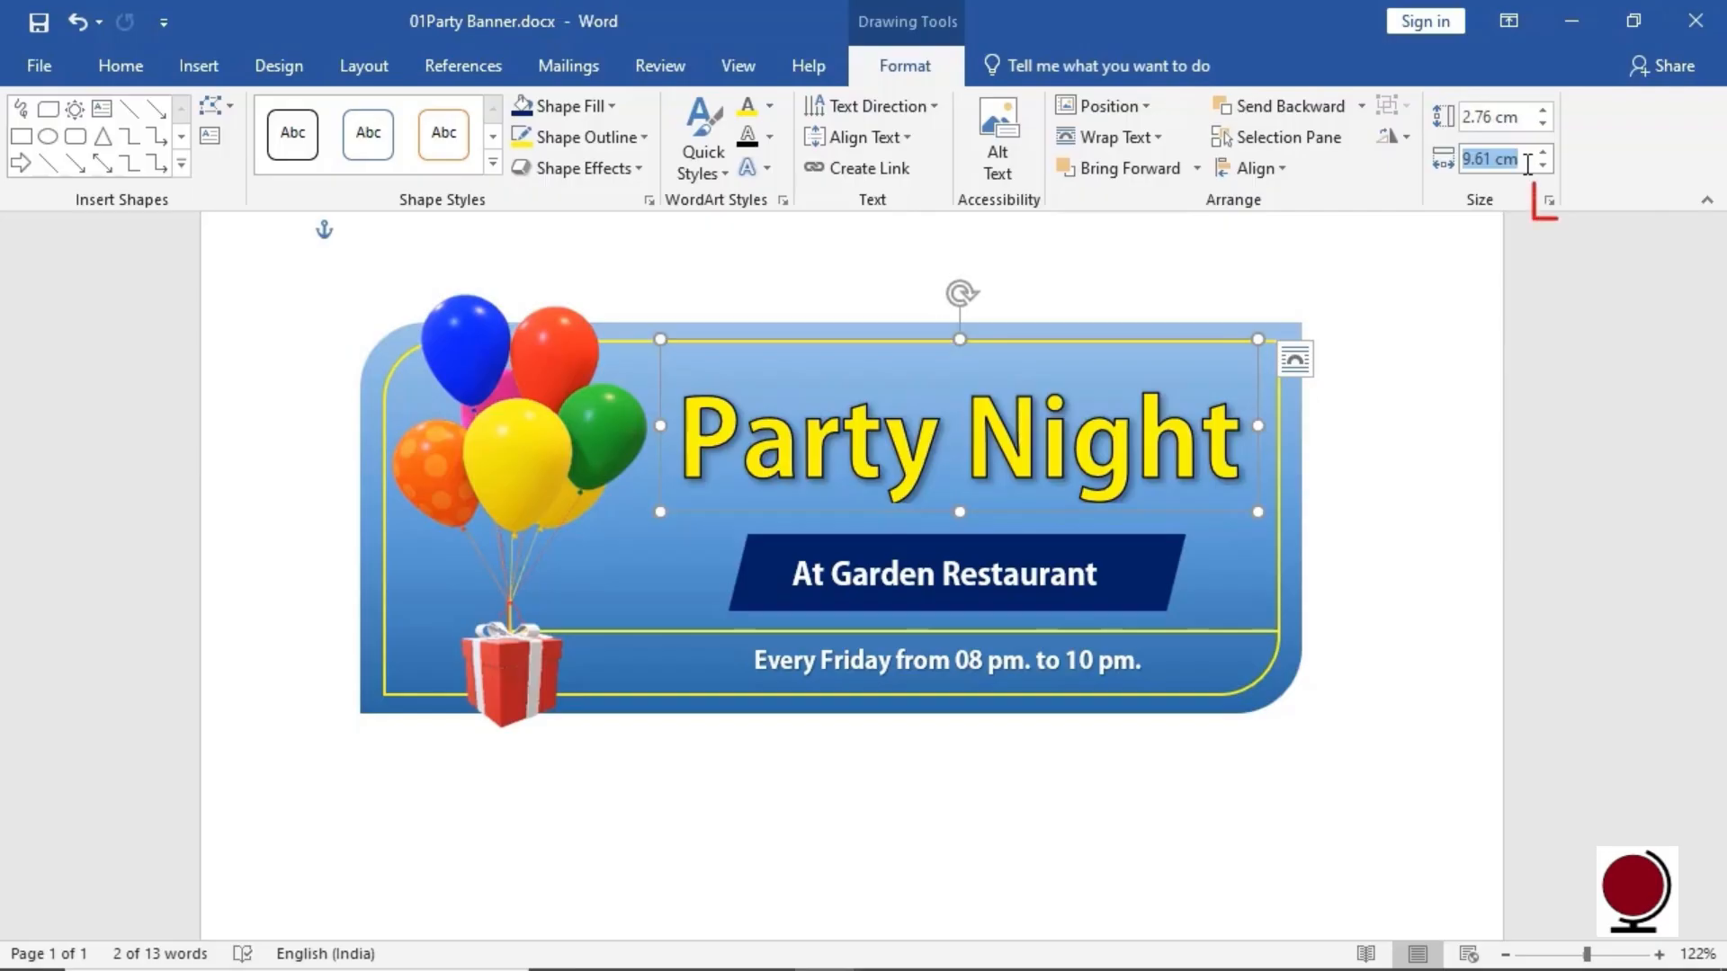
pyautogui.click(1550, 203)
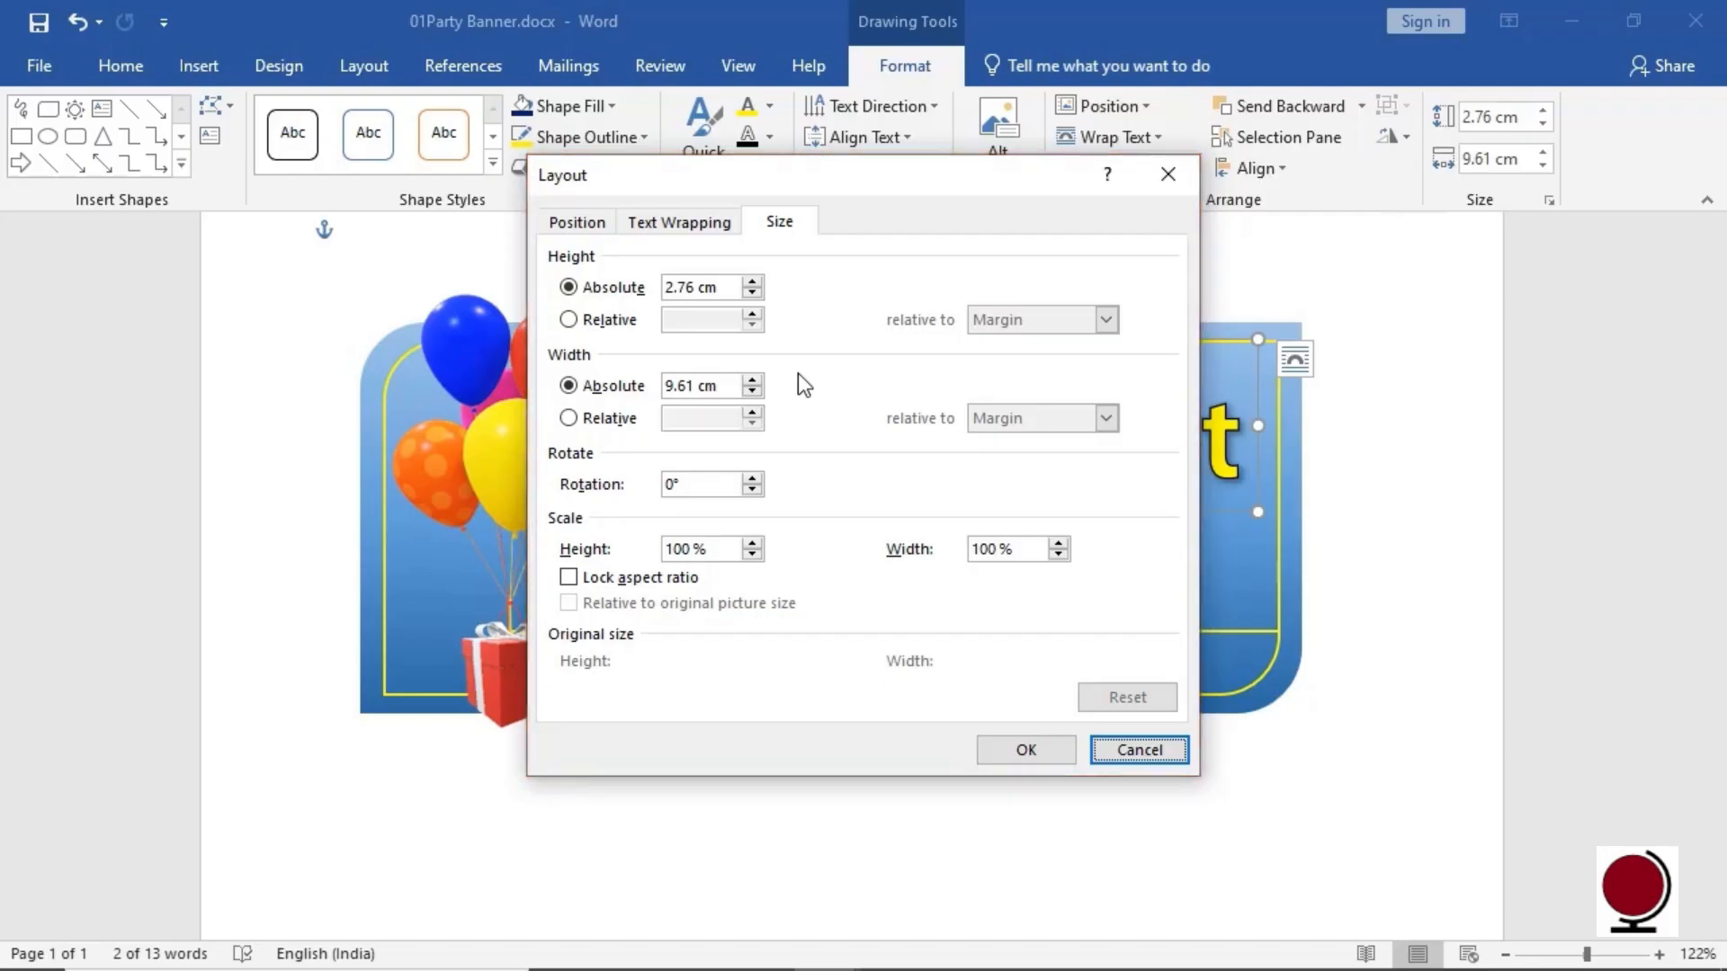
pyautogui.click(1023, 748)
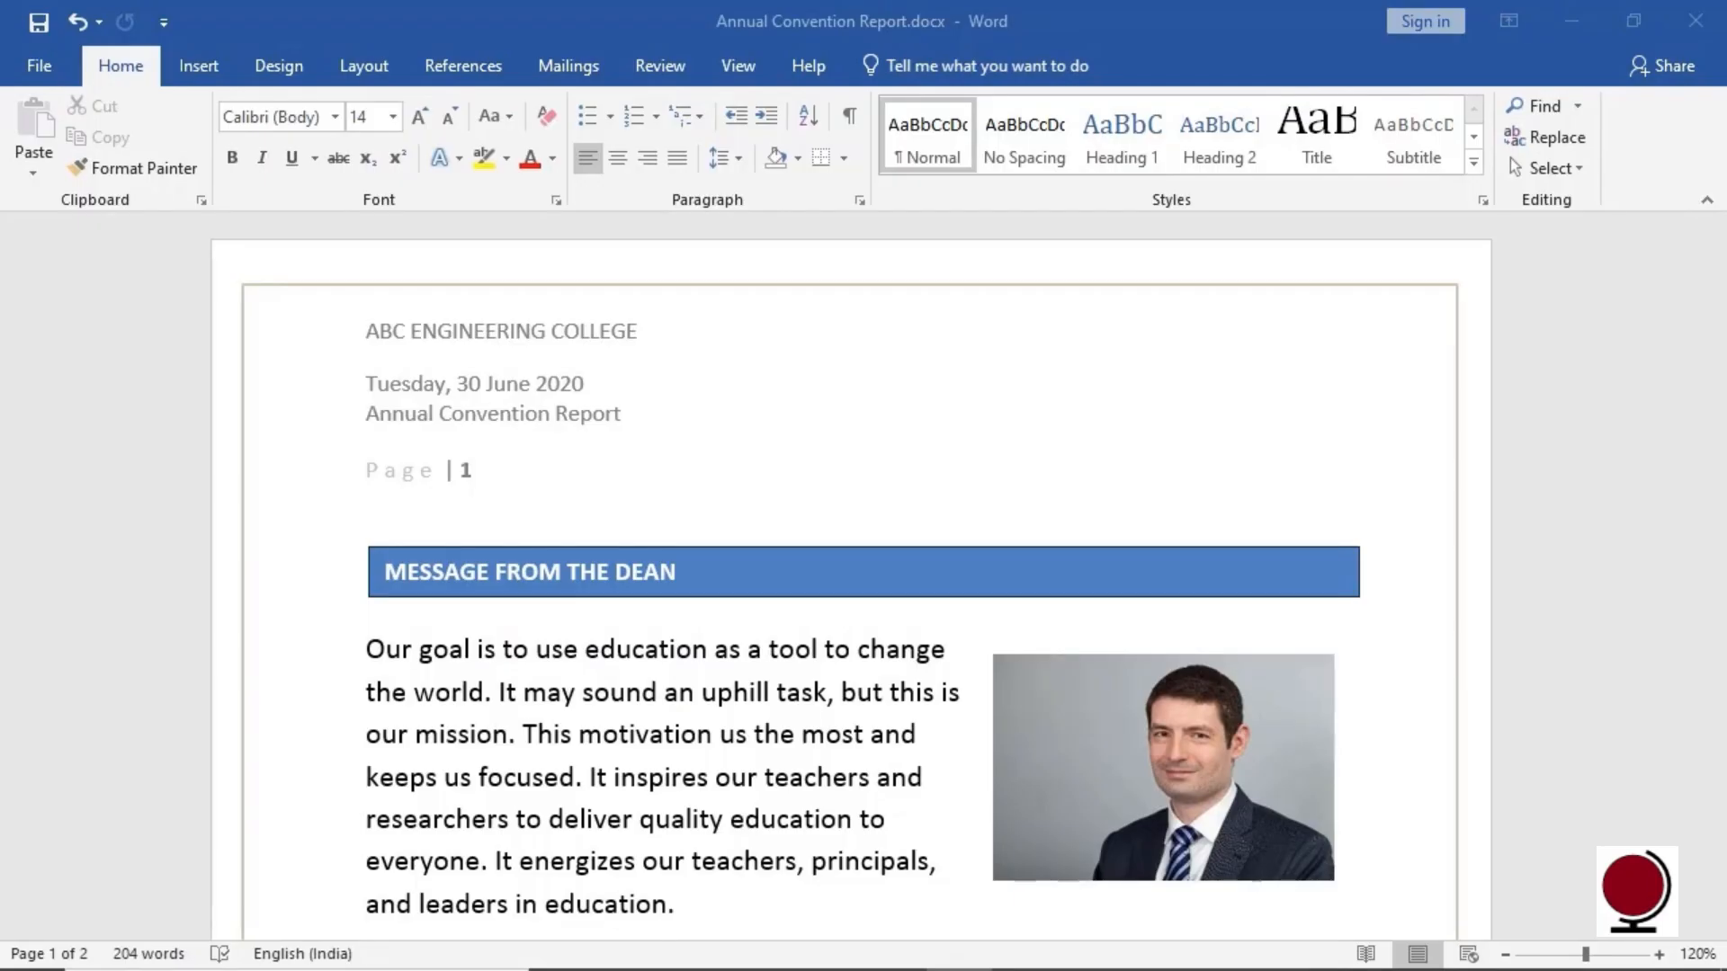
# Browse the Document Property quick parts, then scroll down to the Disclaimer section on page 2
pyautogui.click(207, 74)
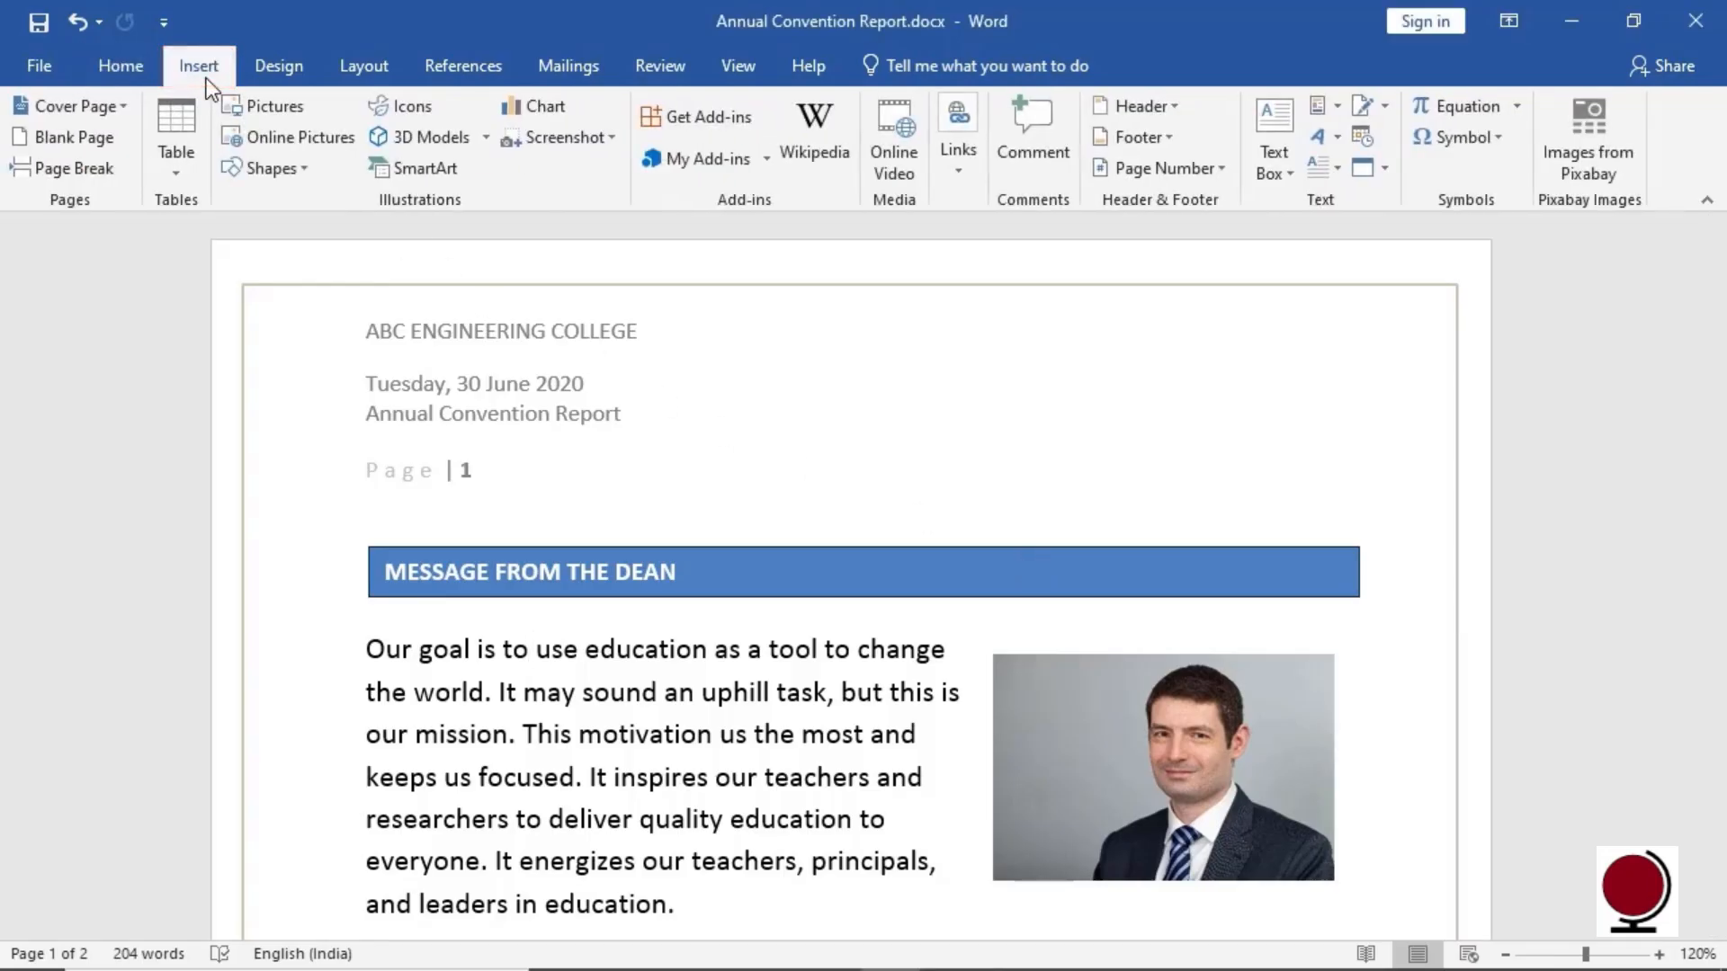
pyautogui.click(1338, 108)
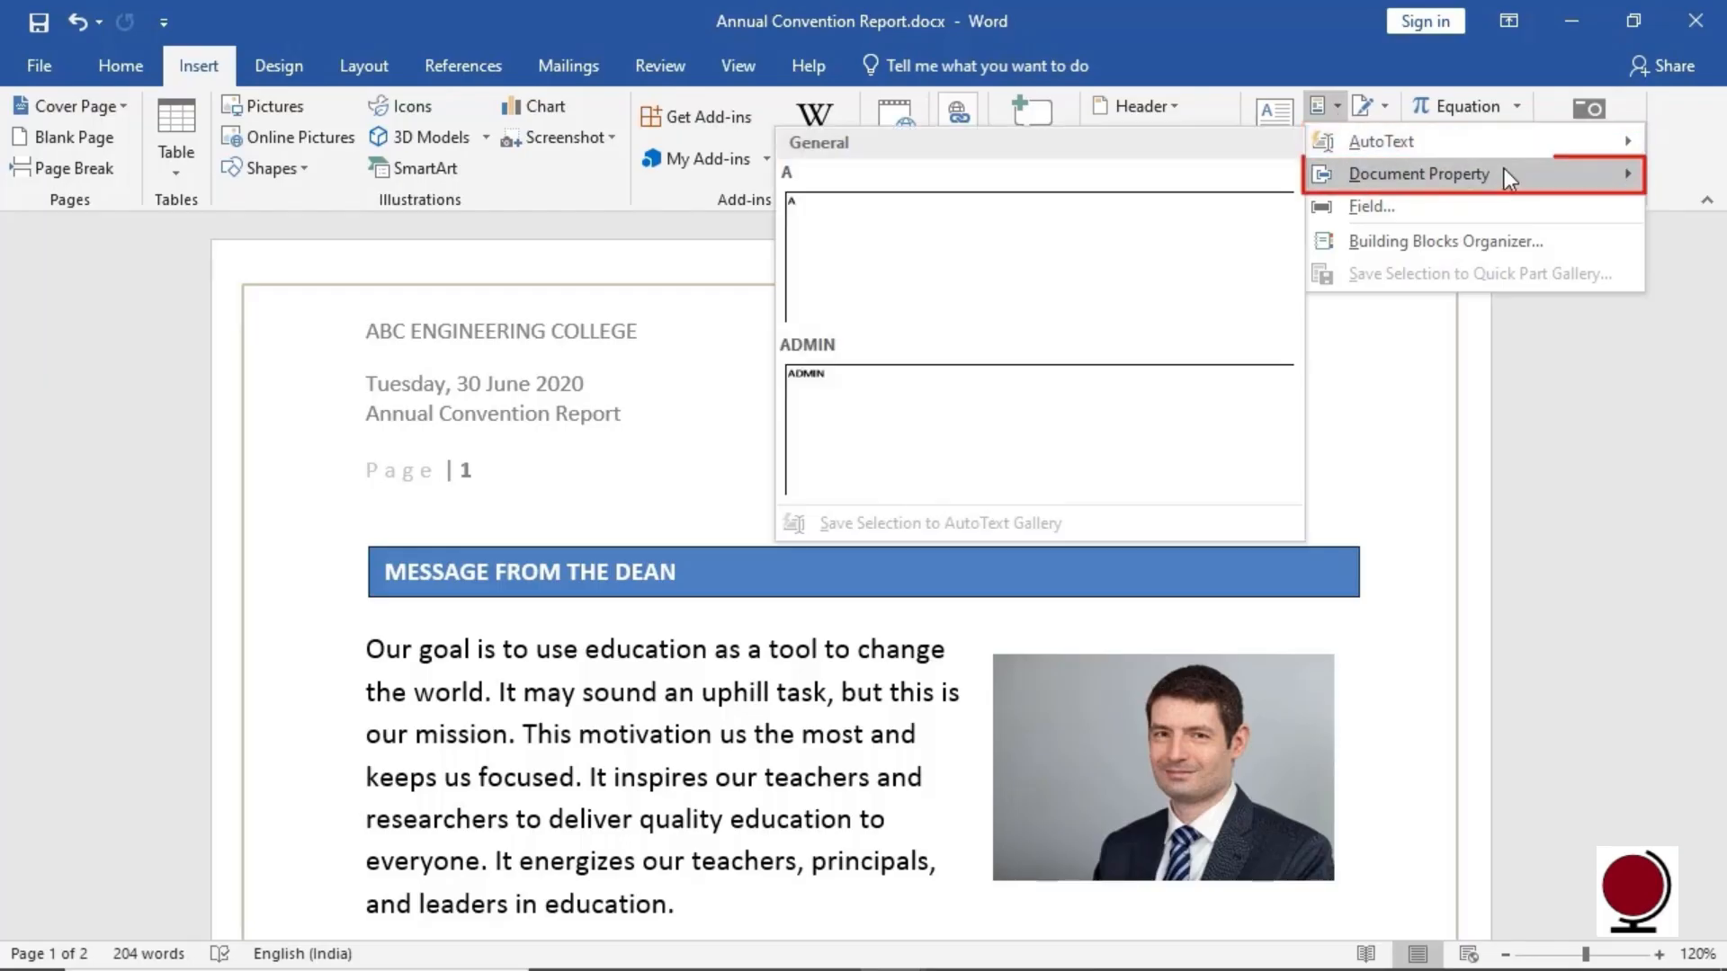
pyautogui.moveTo(1509, 178)
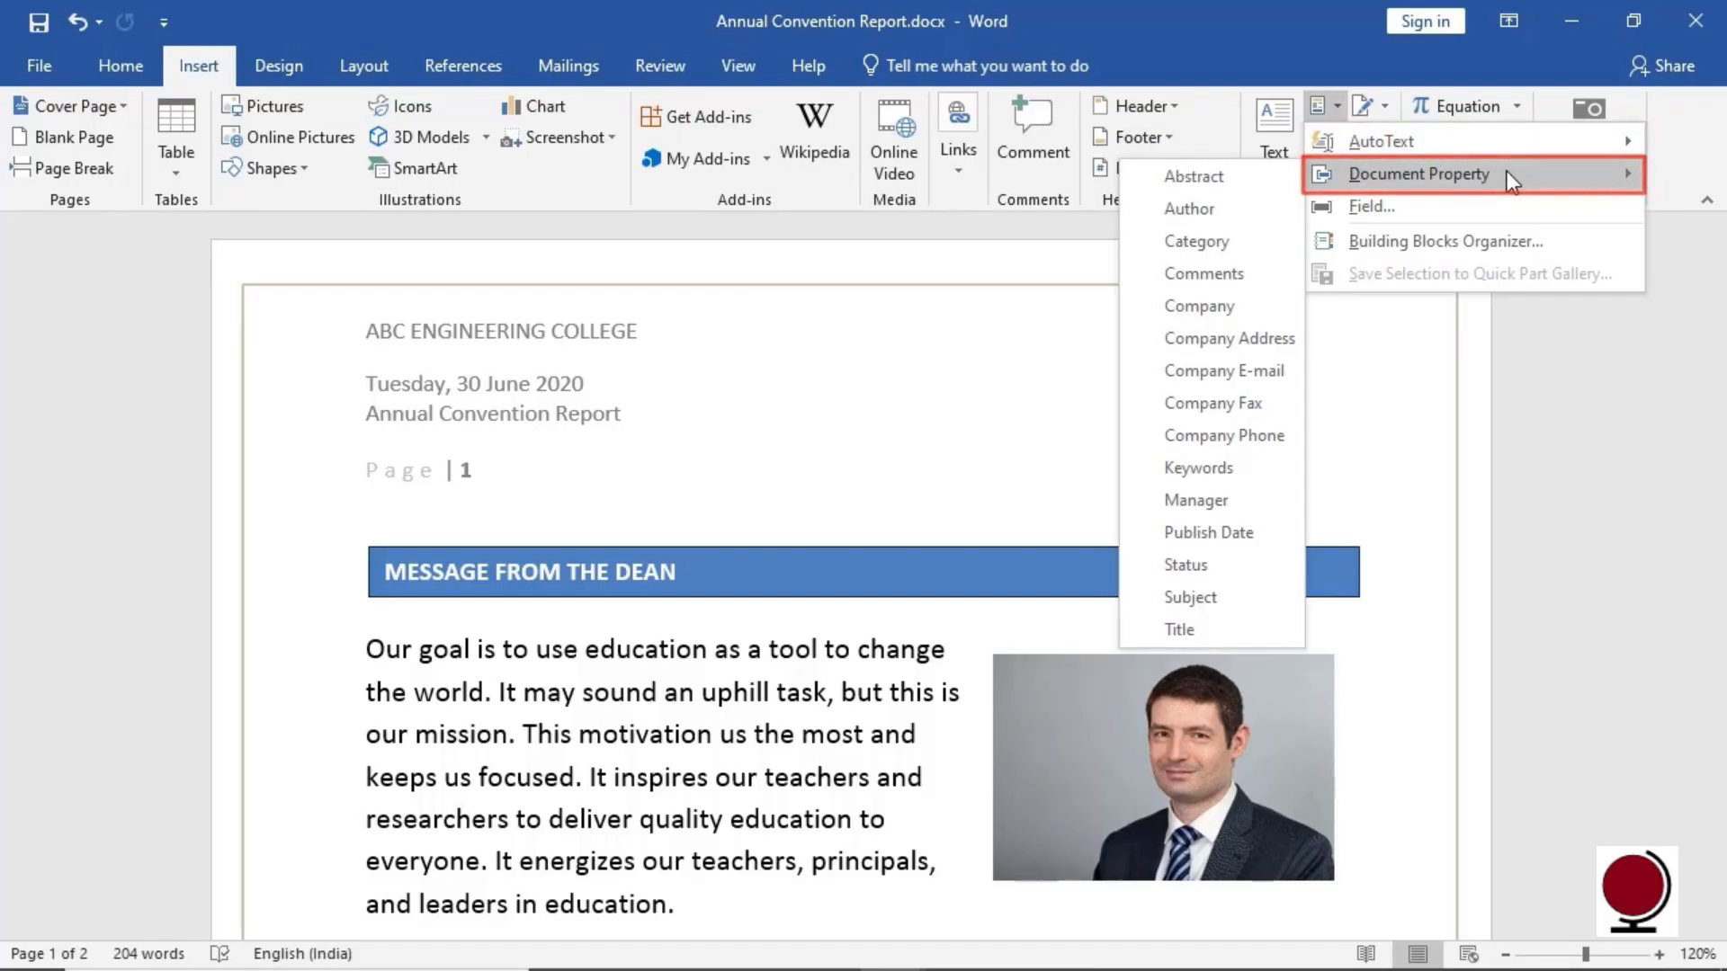
pyautogui.click(1476, 418)
pyautogui.moveTo(1716, 364); pyautogui.dragTo(1674, 819)
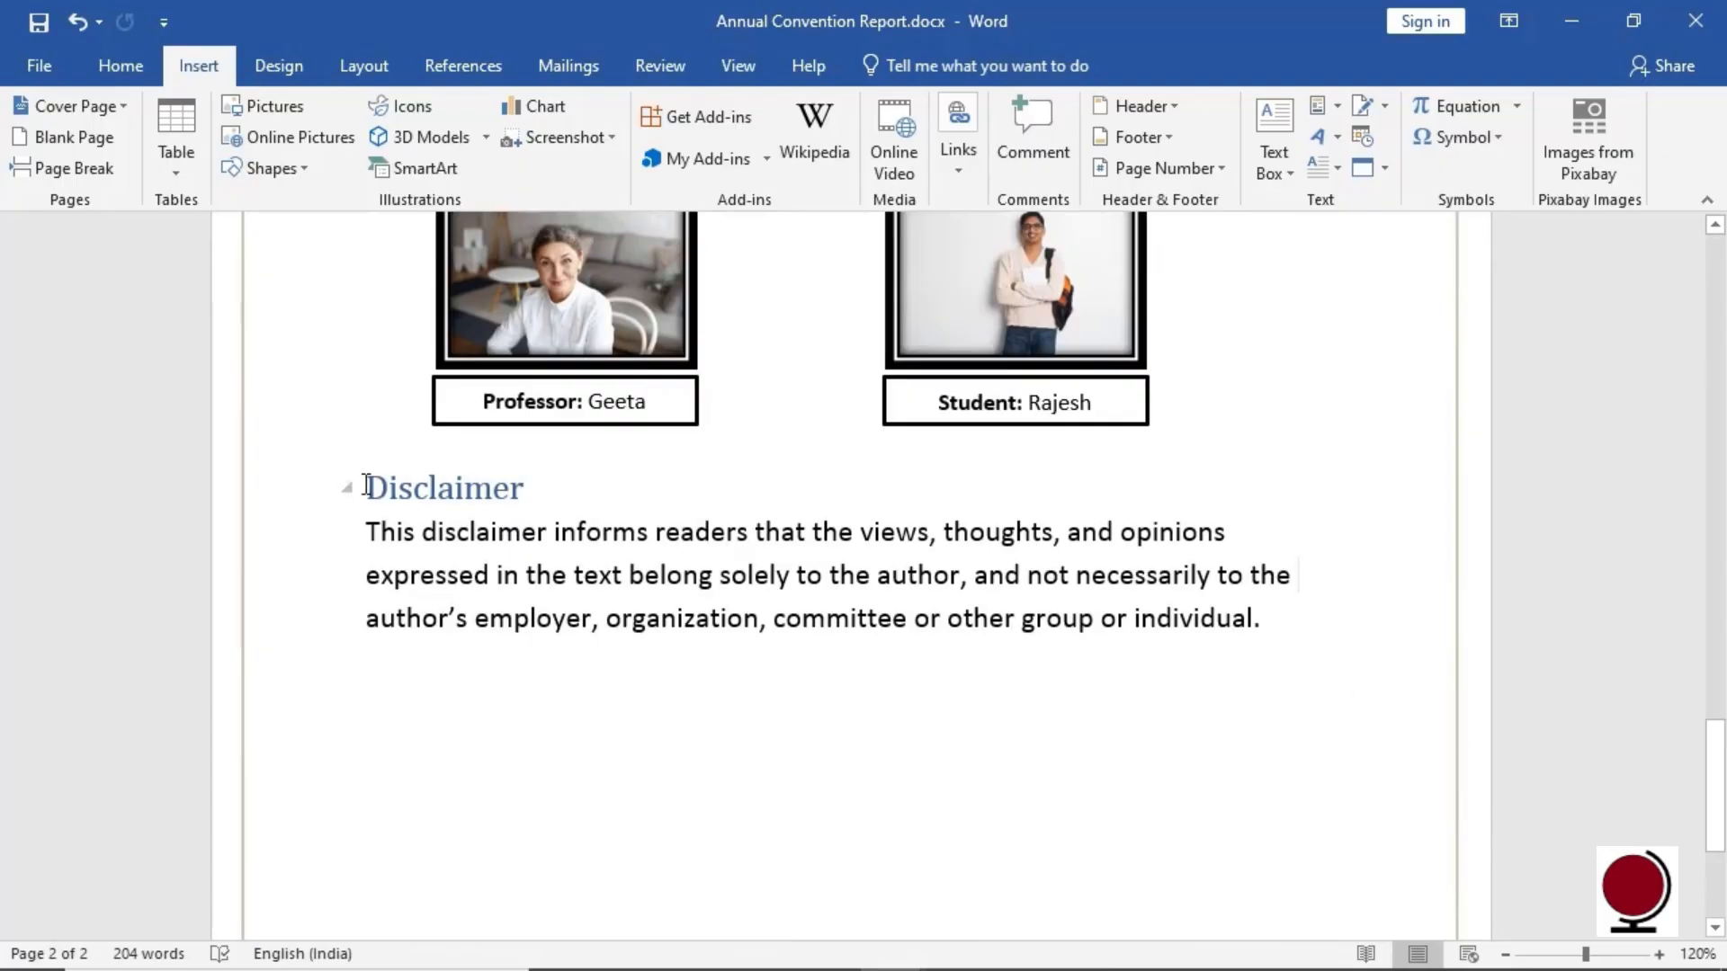
# Save the selected Disclaimer heading and paragraph as an AutoText entry named Disclaimer
pyautogui.moveTo(362, 487); pyautogui.dragTo(1288, 640)
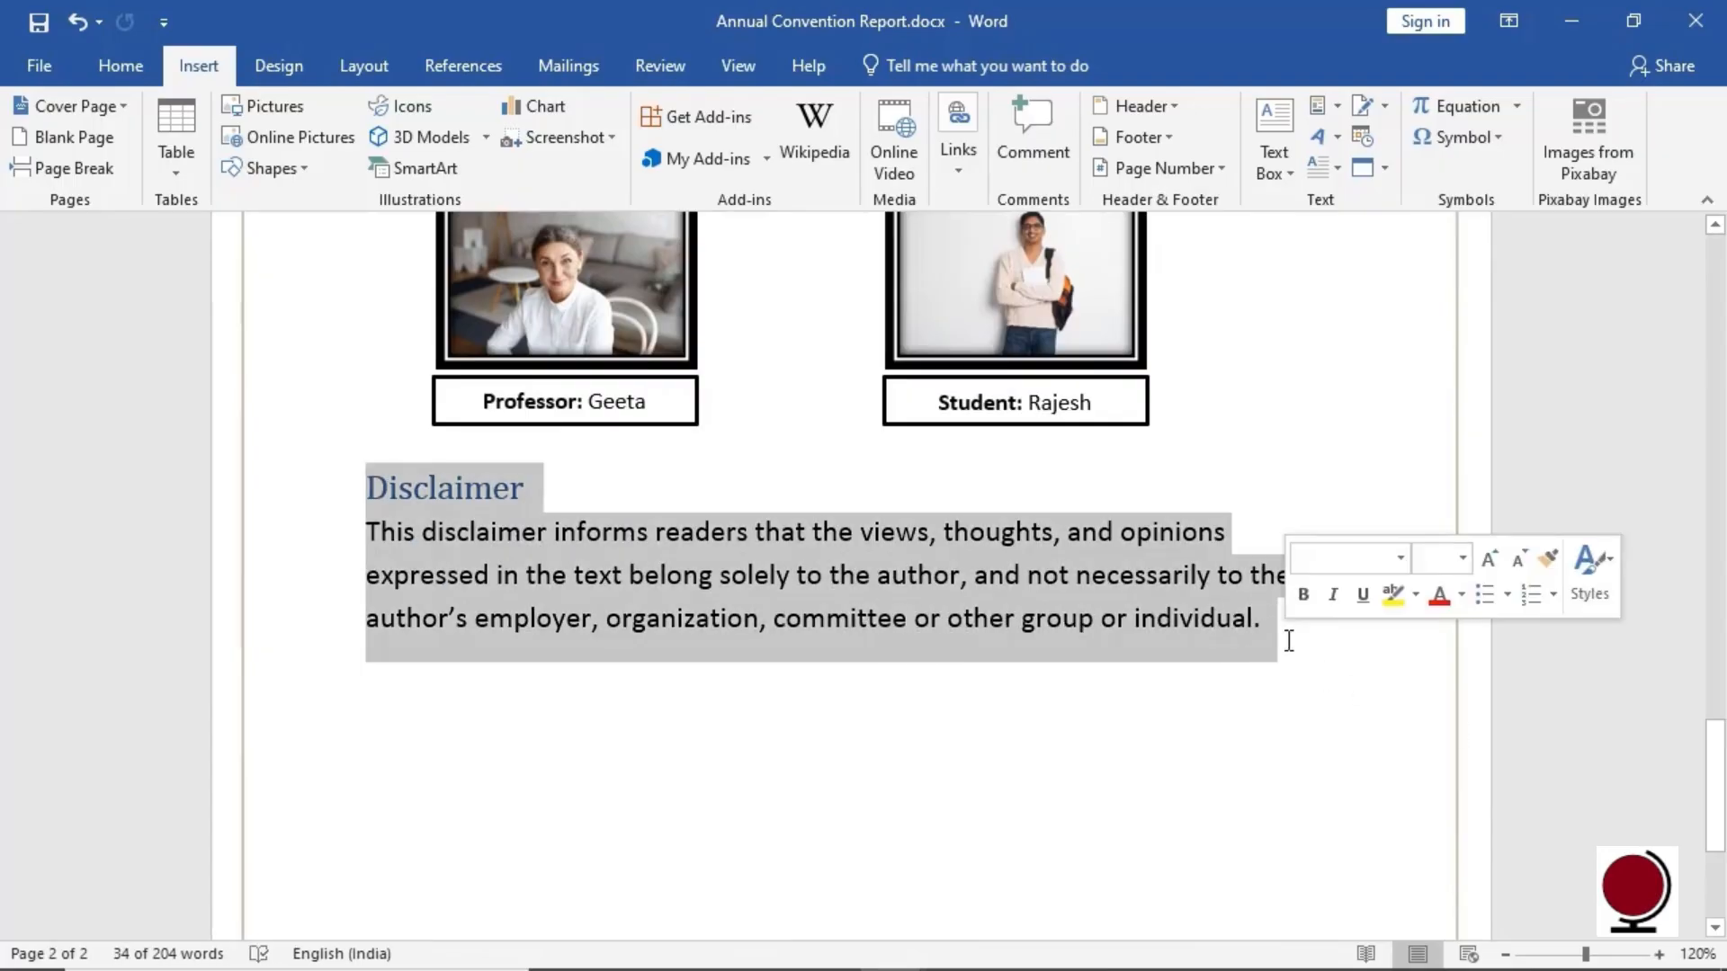
pyautogui.click(1335, 112)
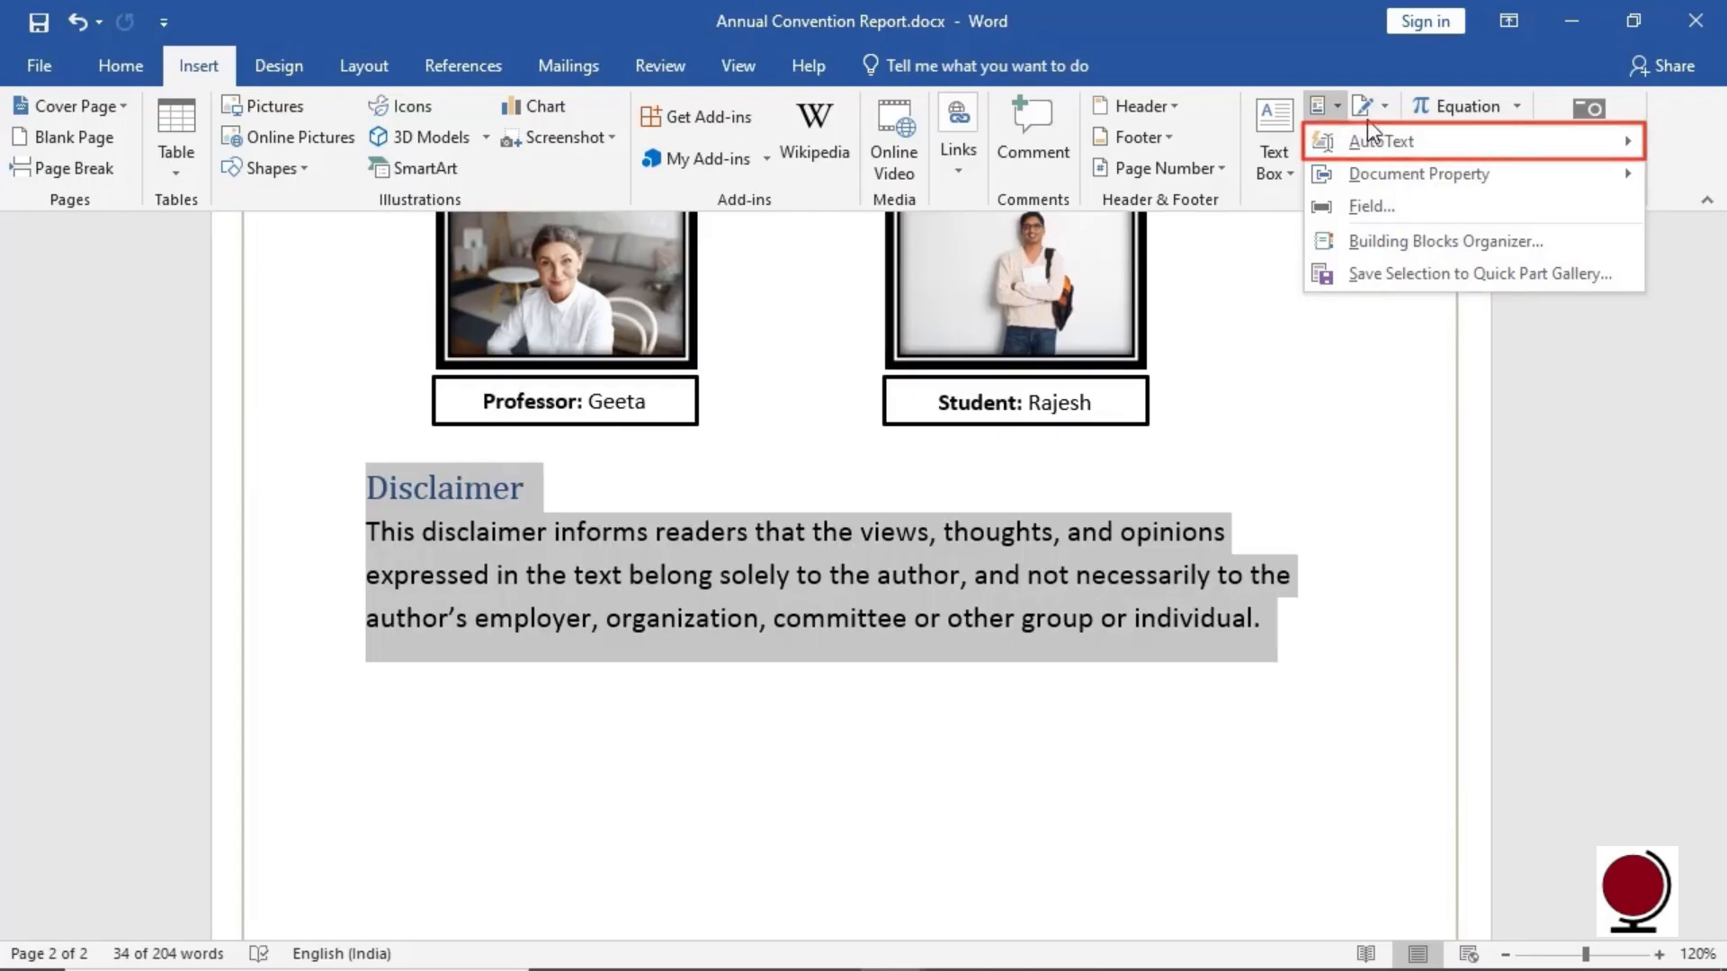
pyautogui.moveTo(1513, 146)
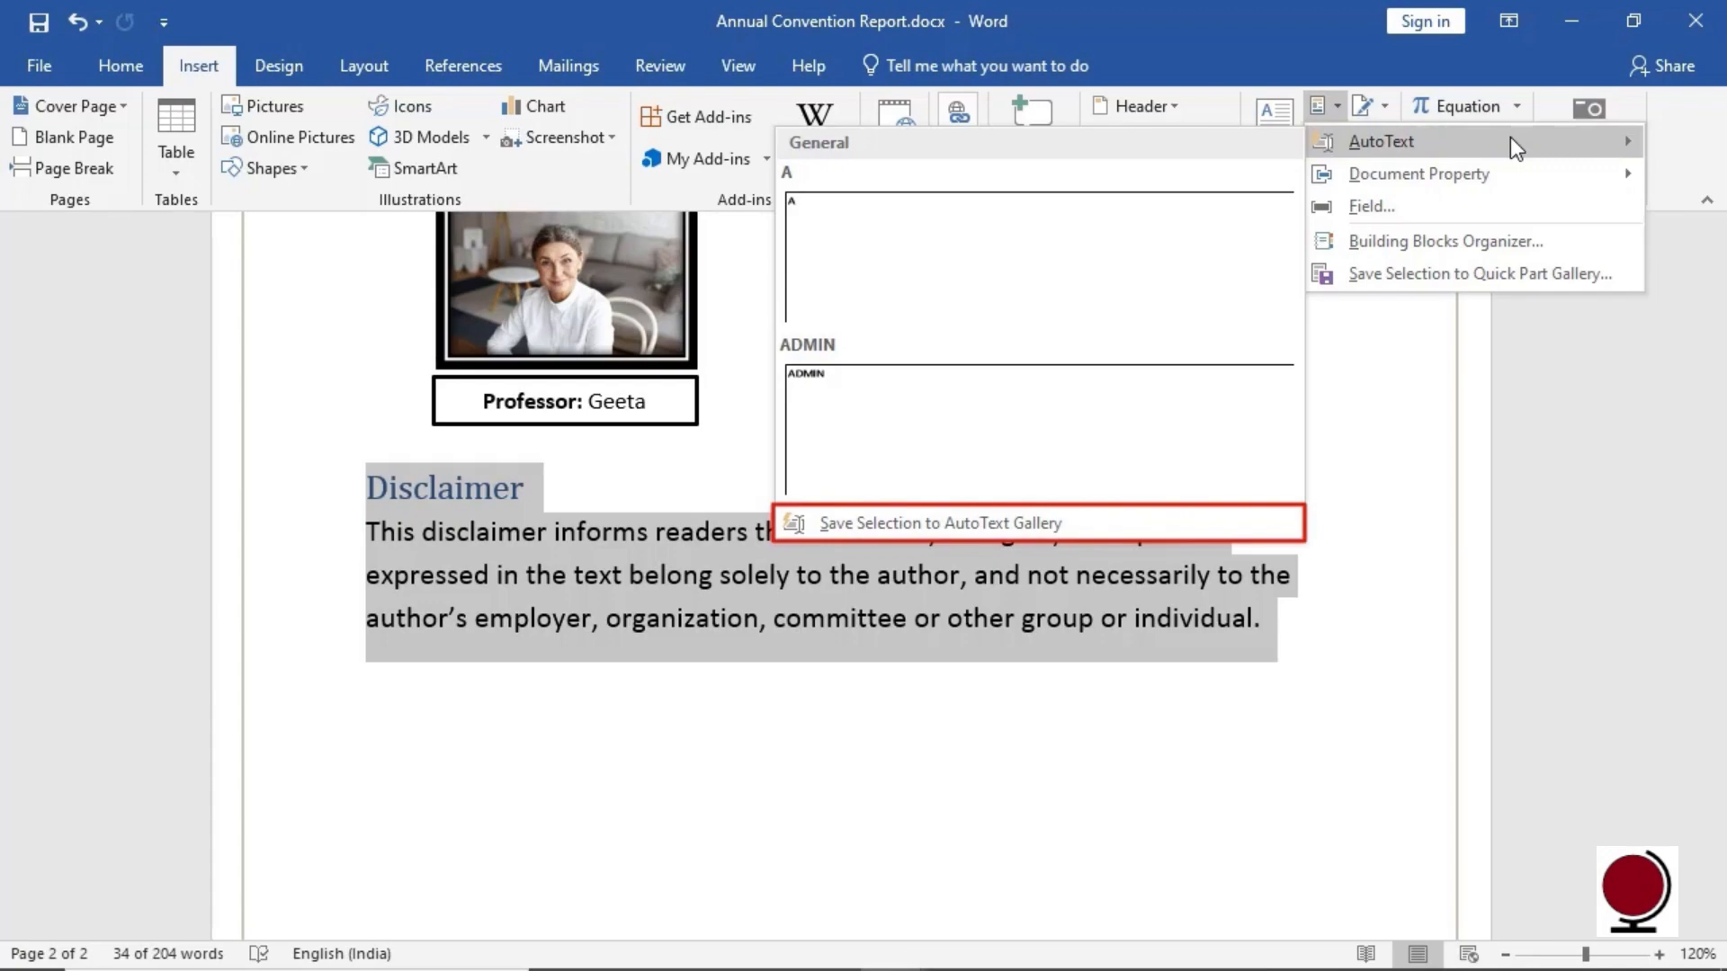
pyautogui.click(1164, 527)
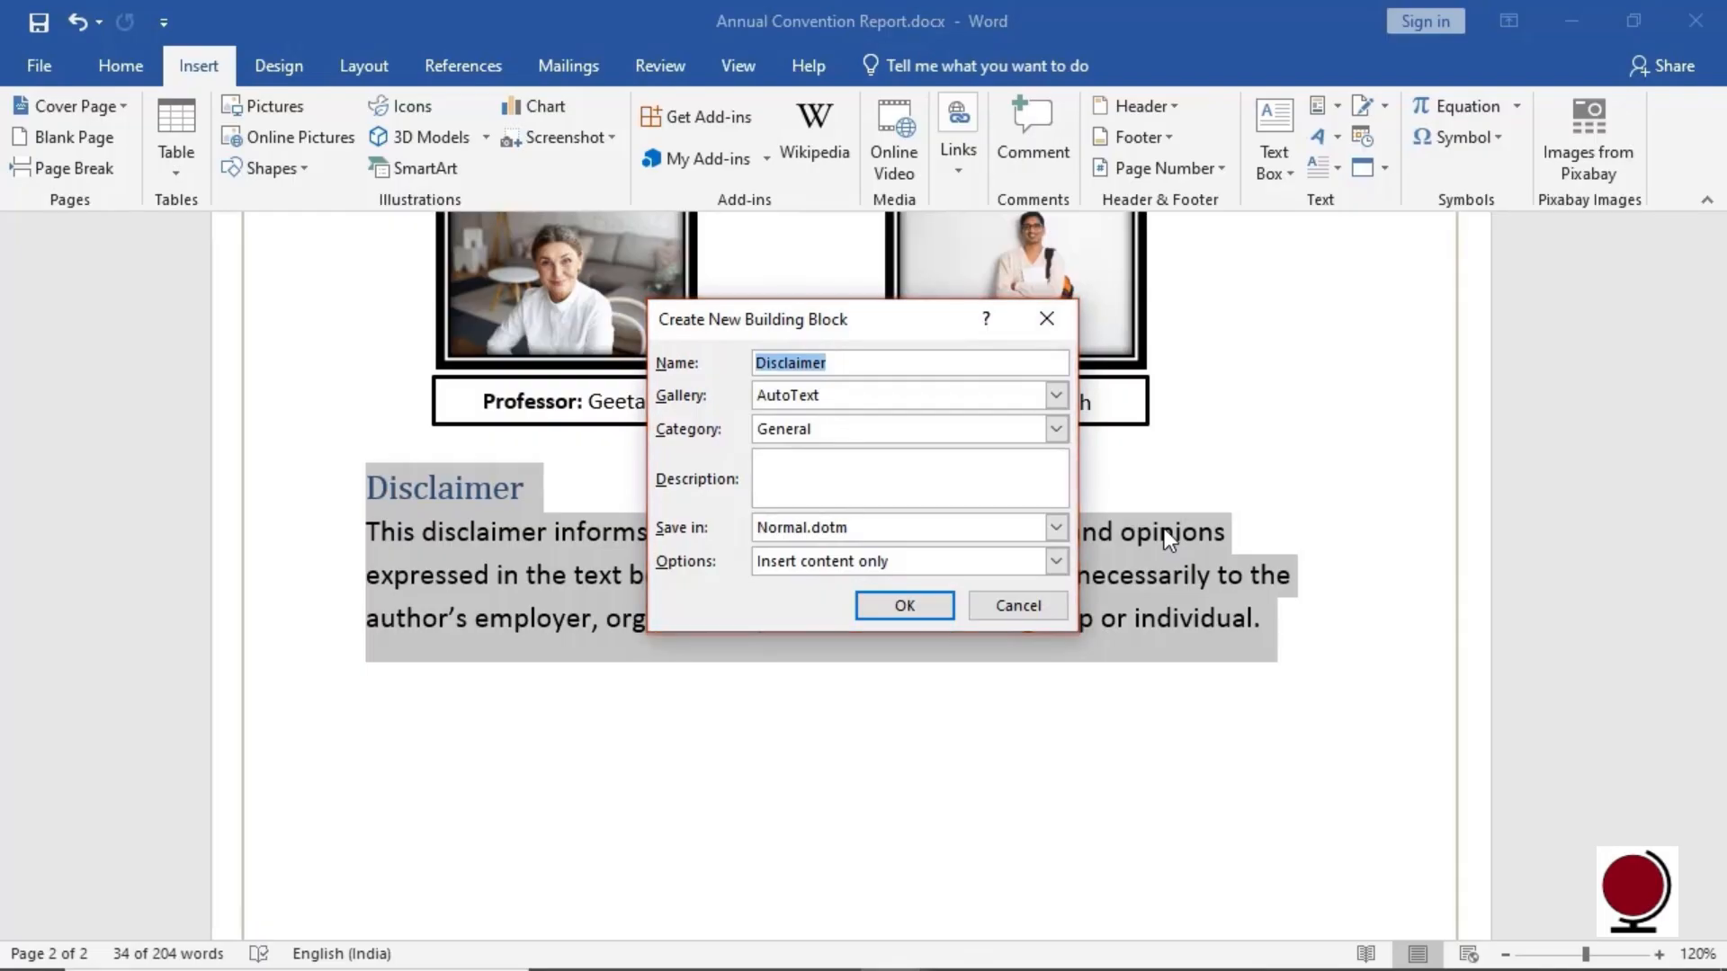
pyautogui.click(903, 610)
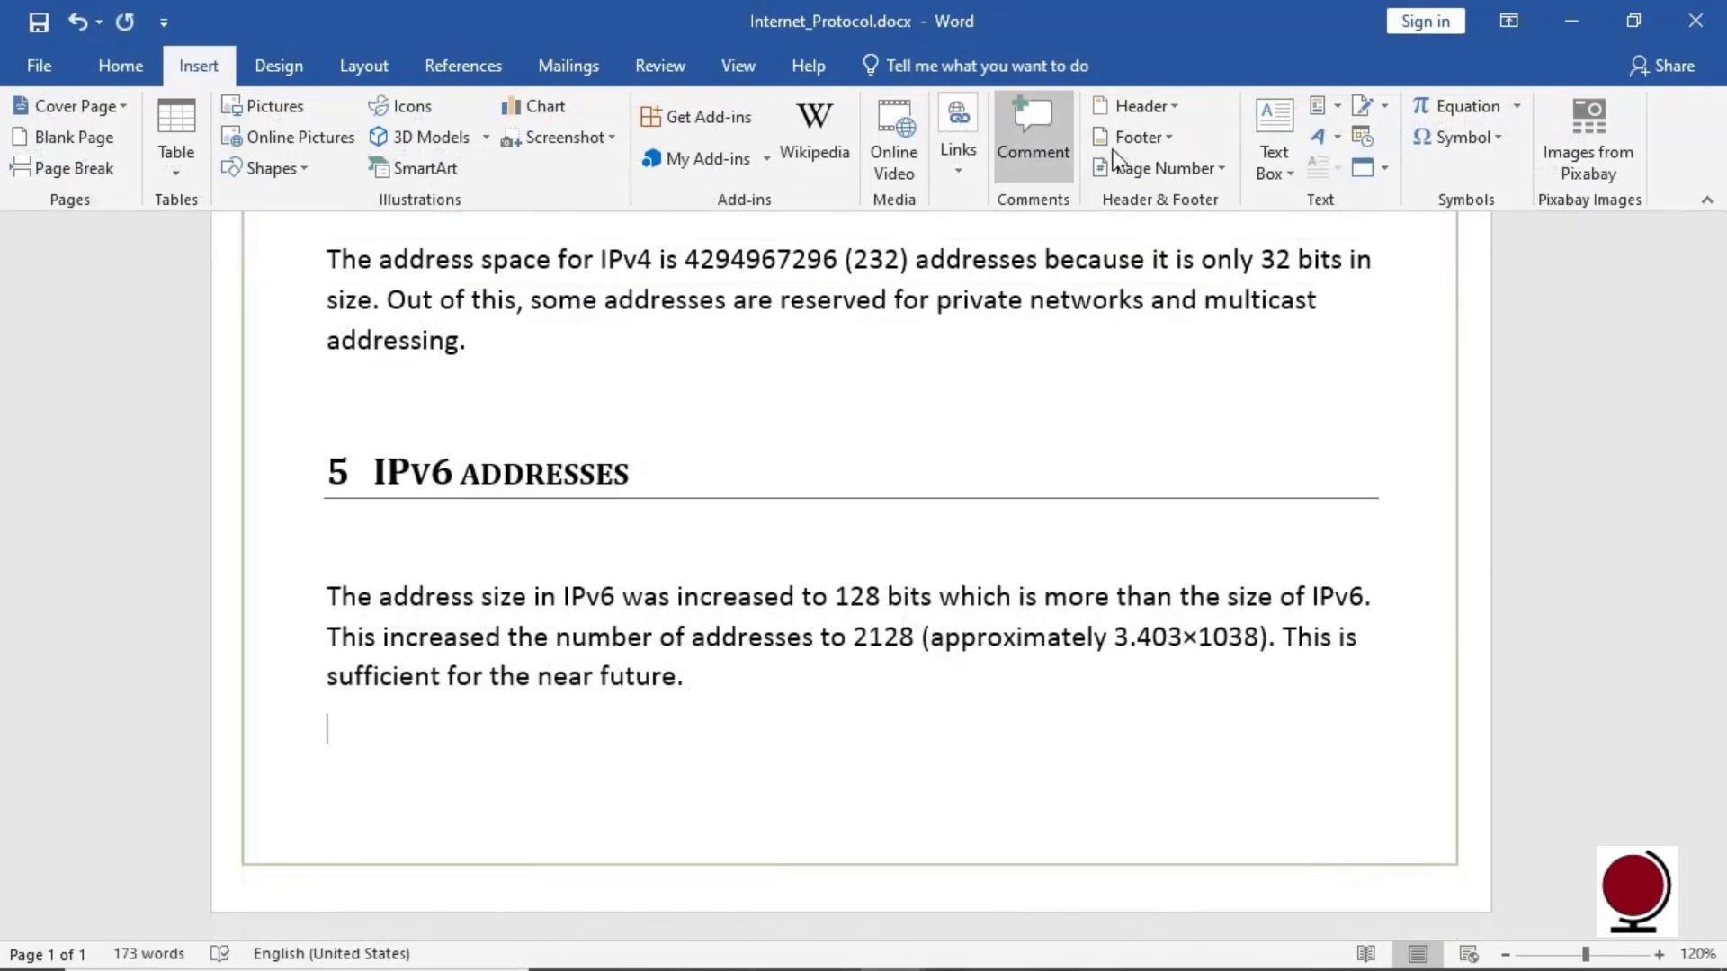
# Insert the Disclaimer AutoText as section 6 of Internet_Protocol, then glance at the WordArt gallery
pyautogui.click(1345, 111)
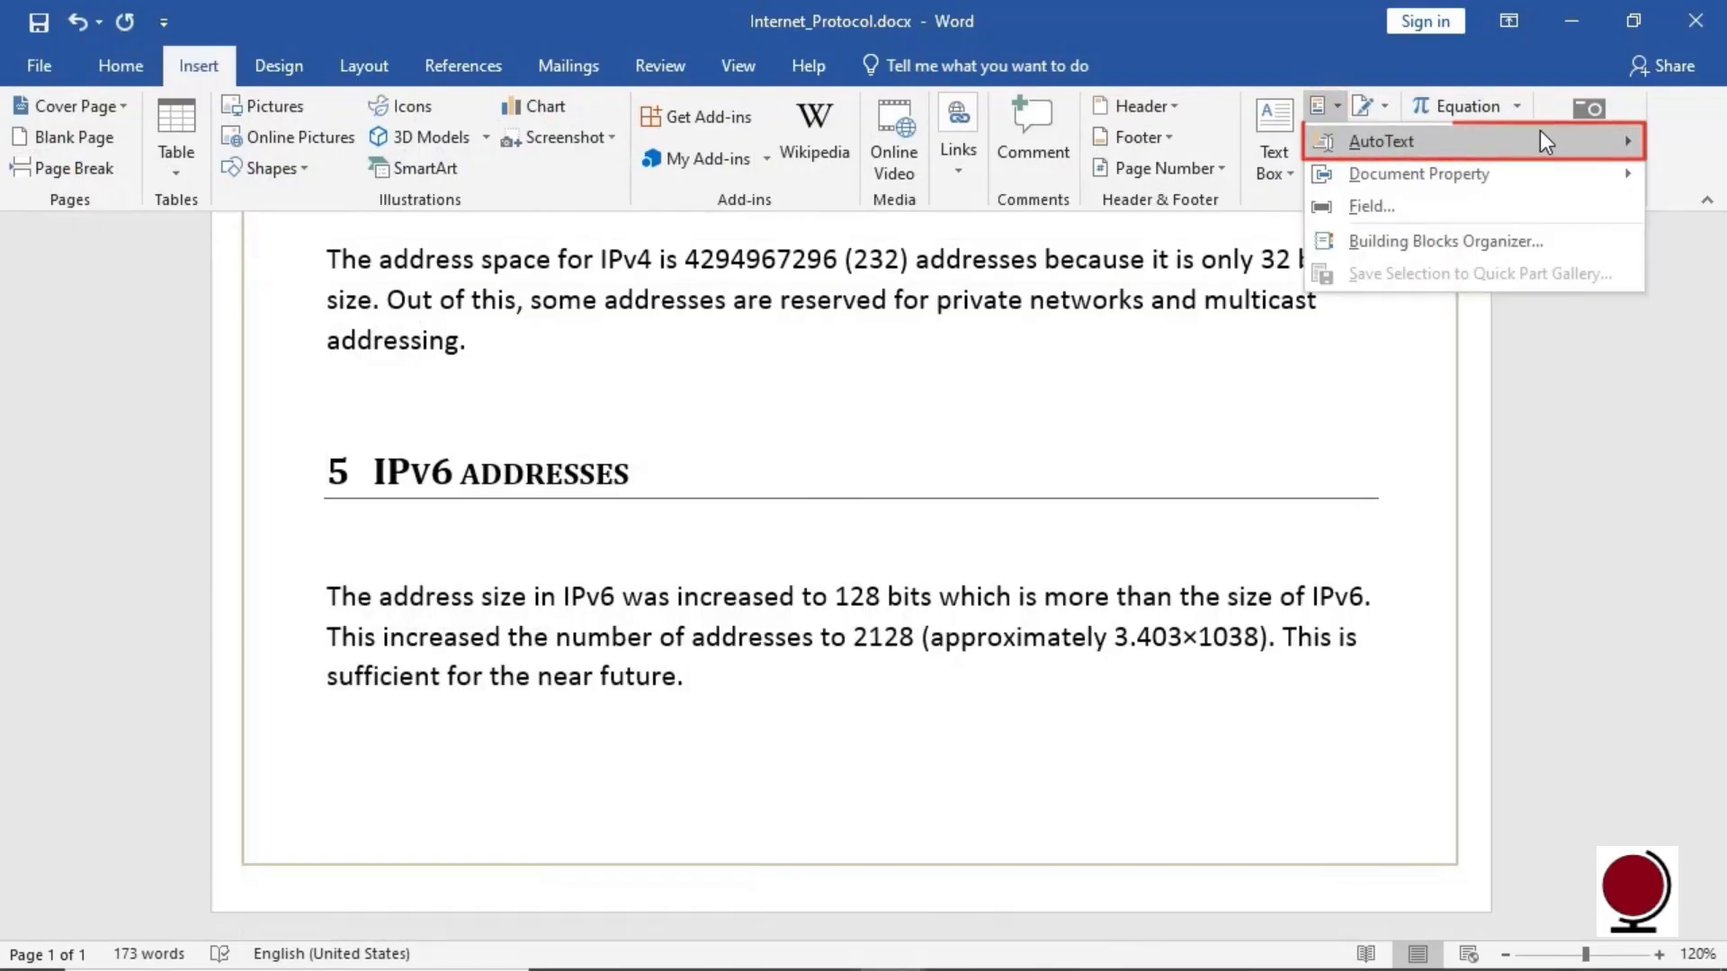
pyautogui.moveTo(1540, 133)
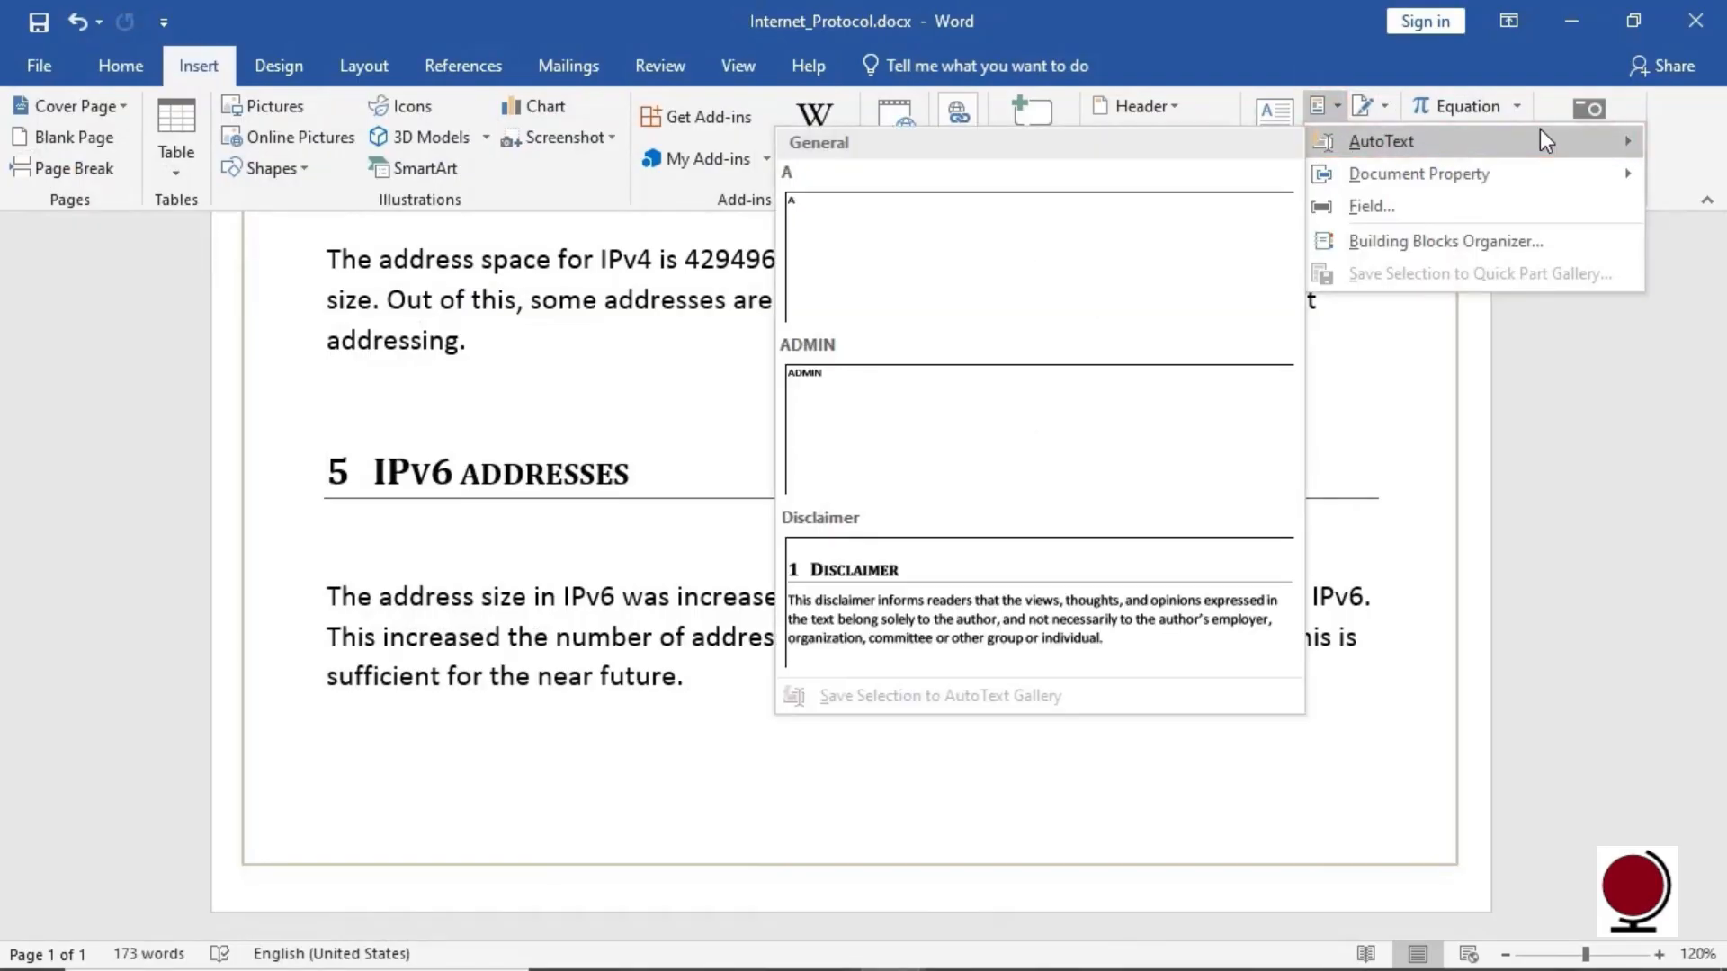
pyautogui.click(1118, 611)
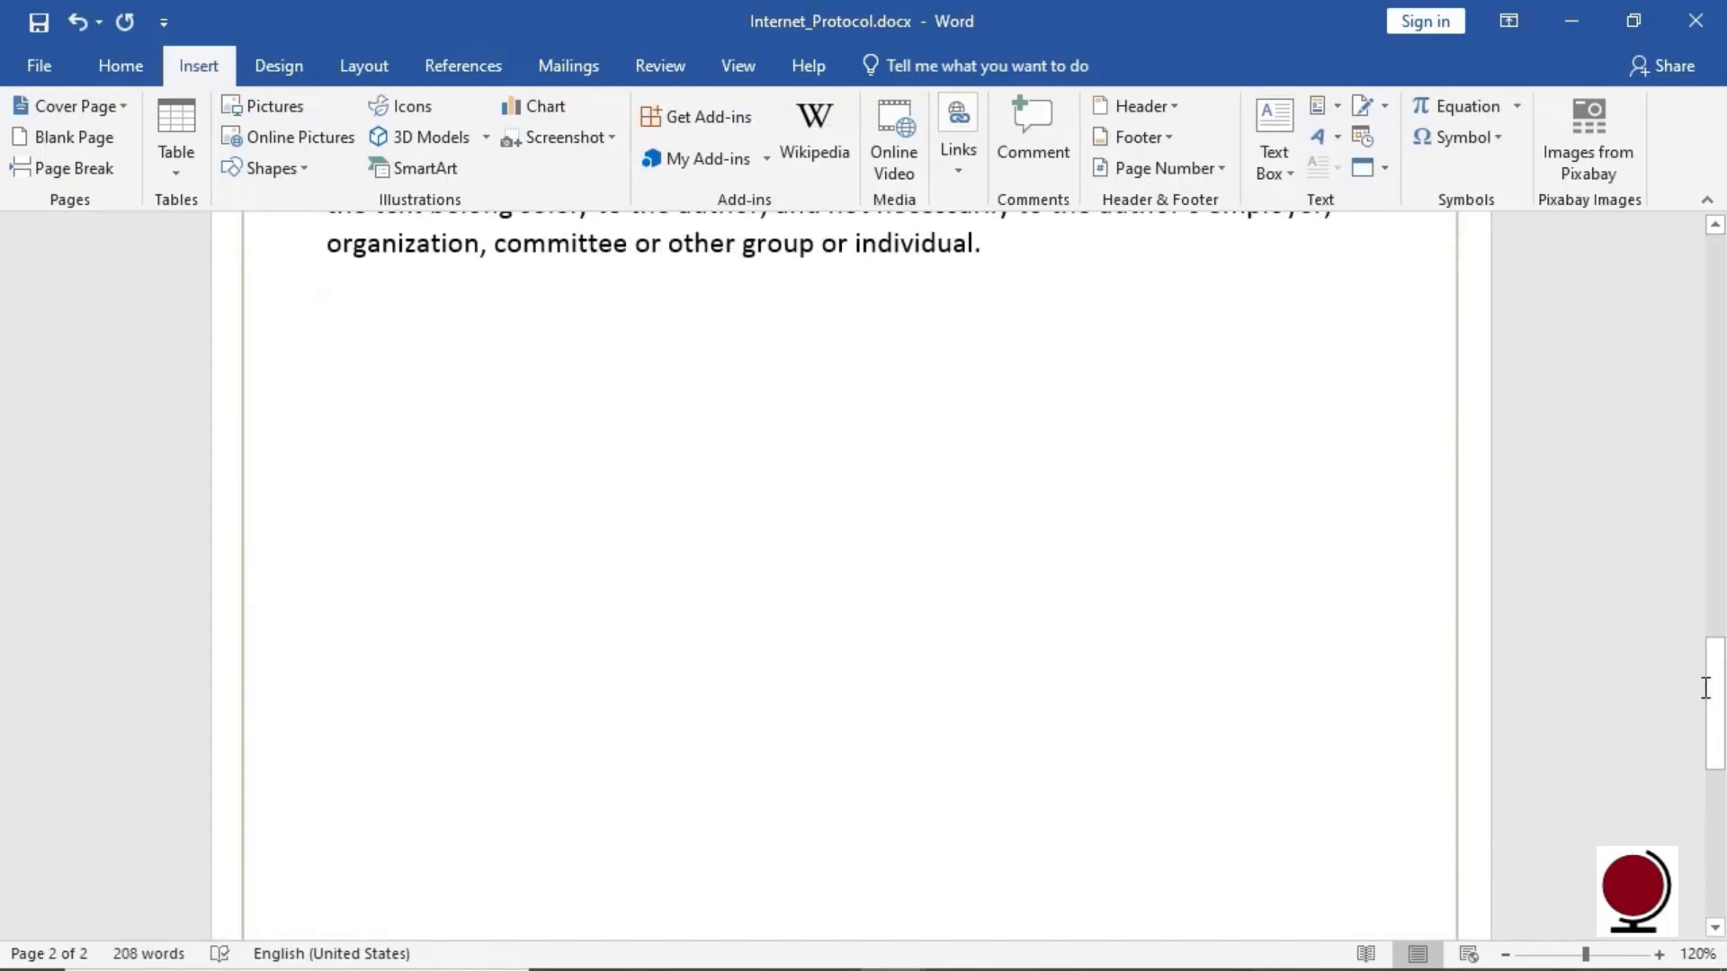
pyautogui.moveTo(1713, 692); pyautogui.dragTo(1722, 607)
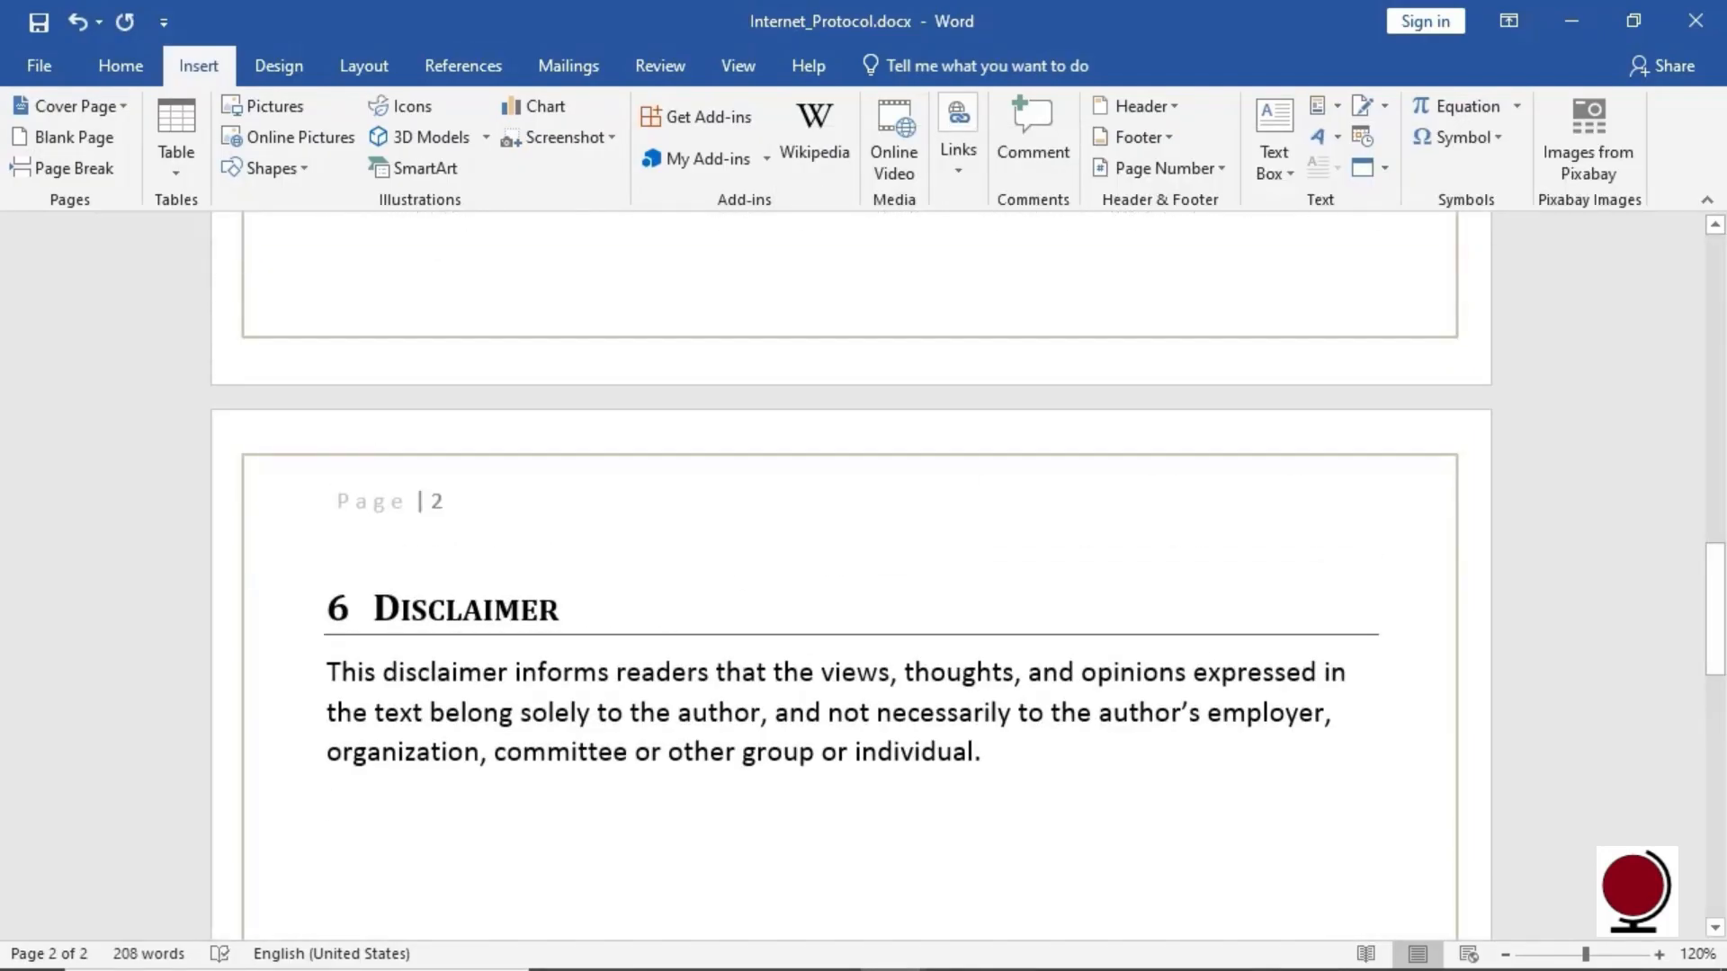
pyautogui.click(1337, 143)
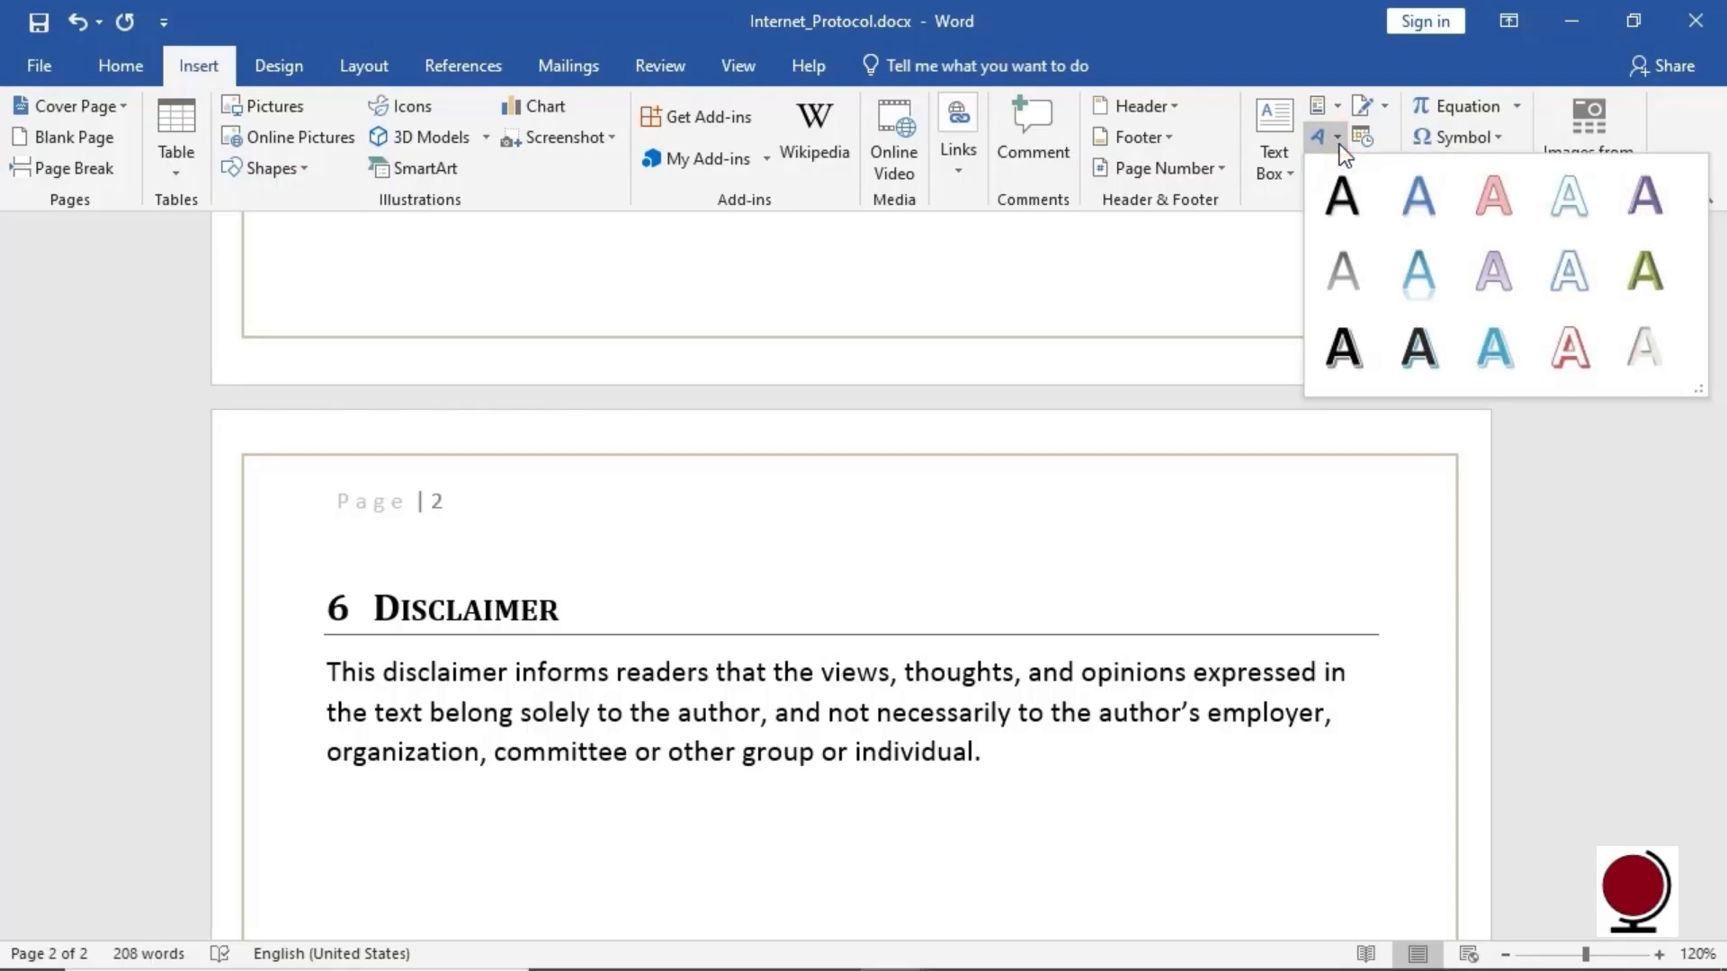
pyautogui.press('Escape')
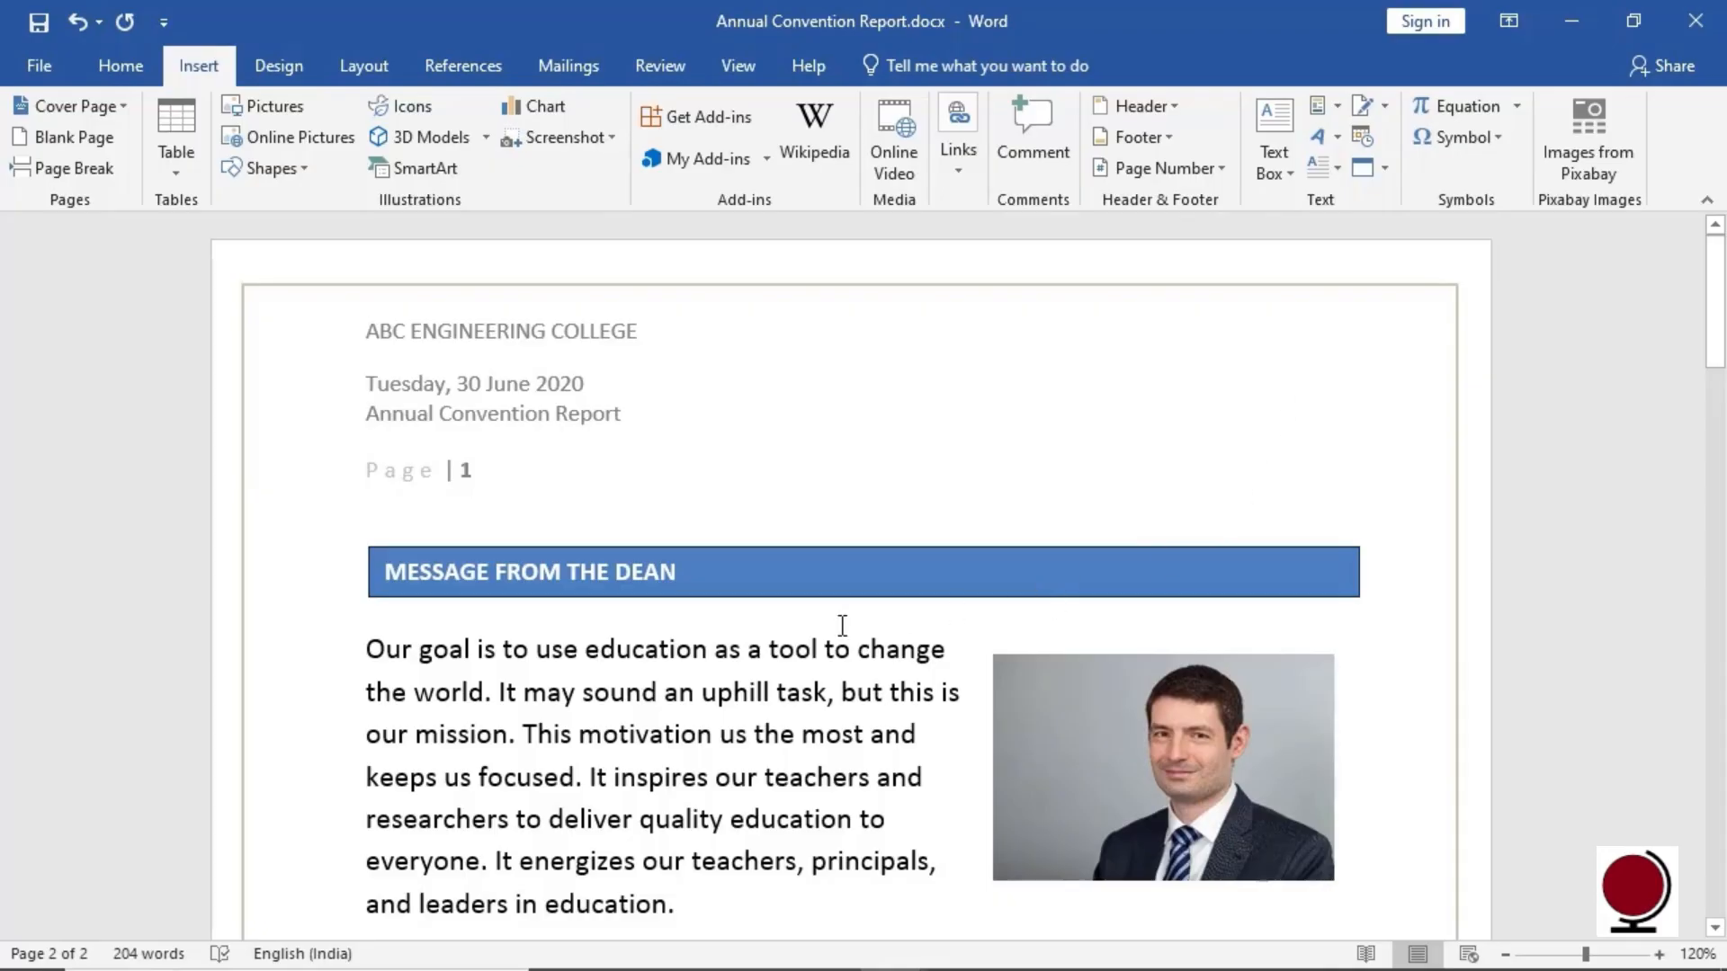
# Turn the O of 'Our' into a three-line dropped capital and review its Drop Cap options
pyautogui.moveTo(385, 651); pyautogui.dragTo(366, 651)
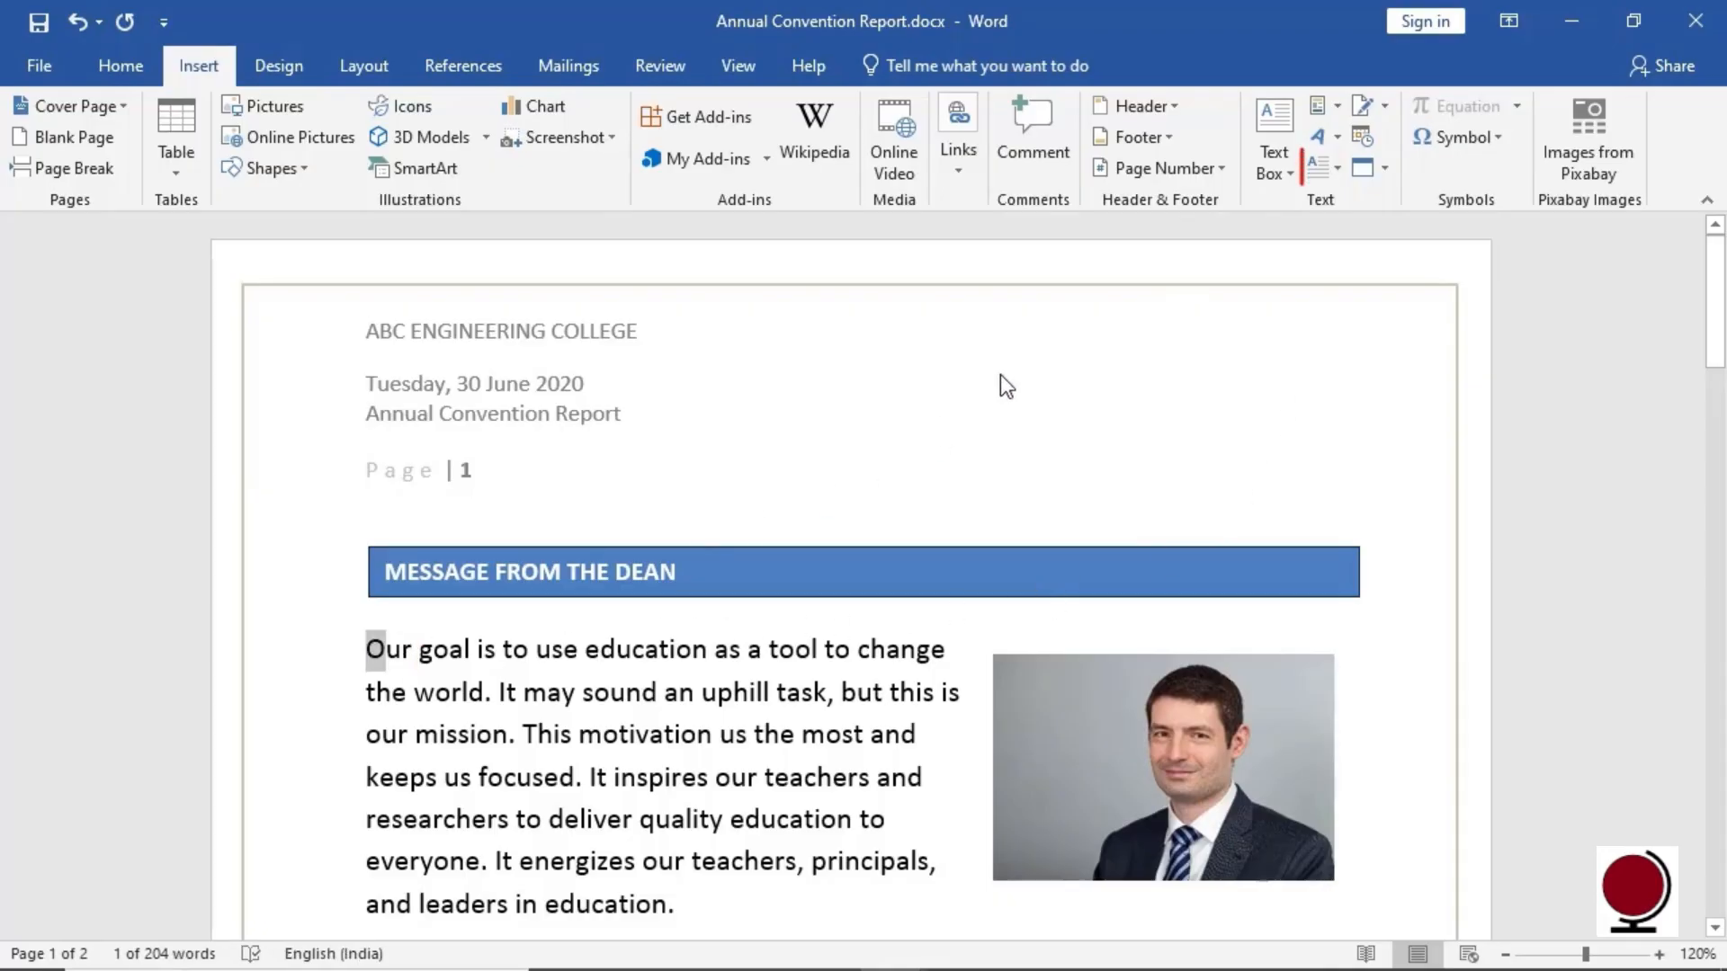
pyautogui.click(1337, 175)
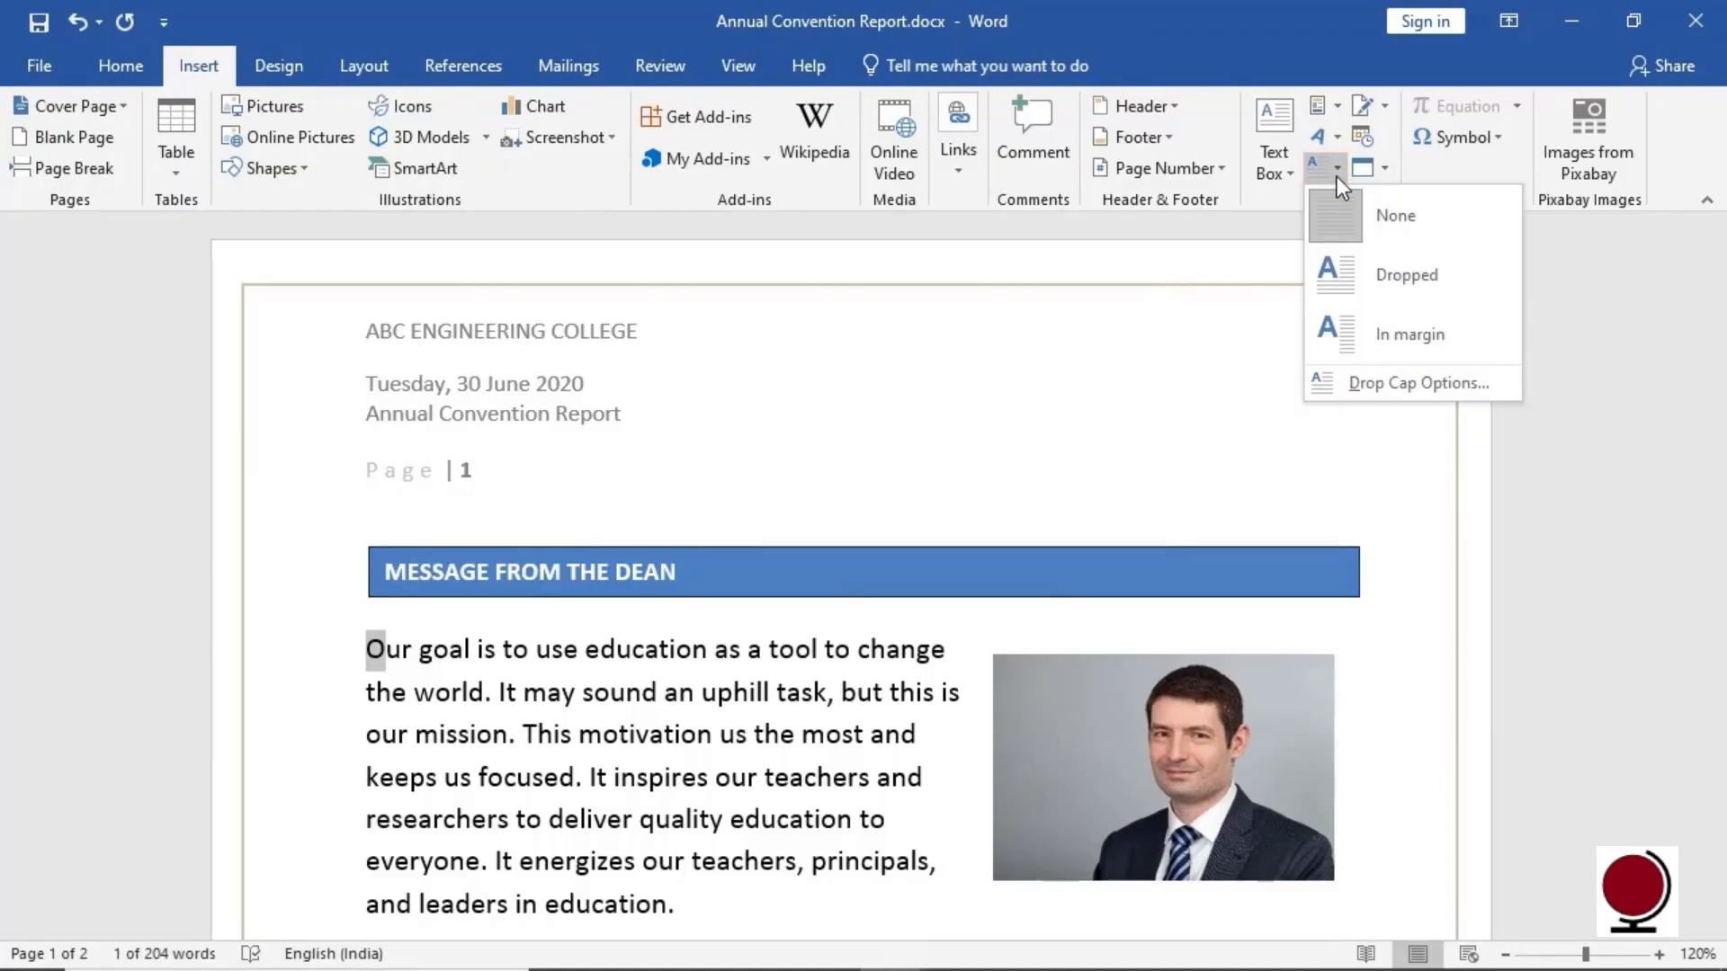
pyautogui.click(1407, 275)
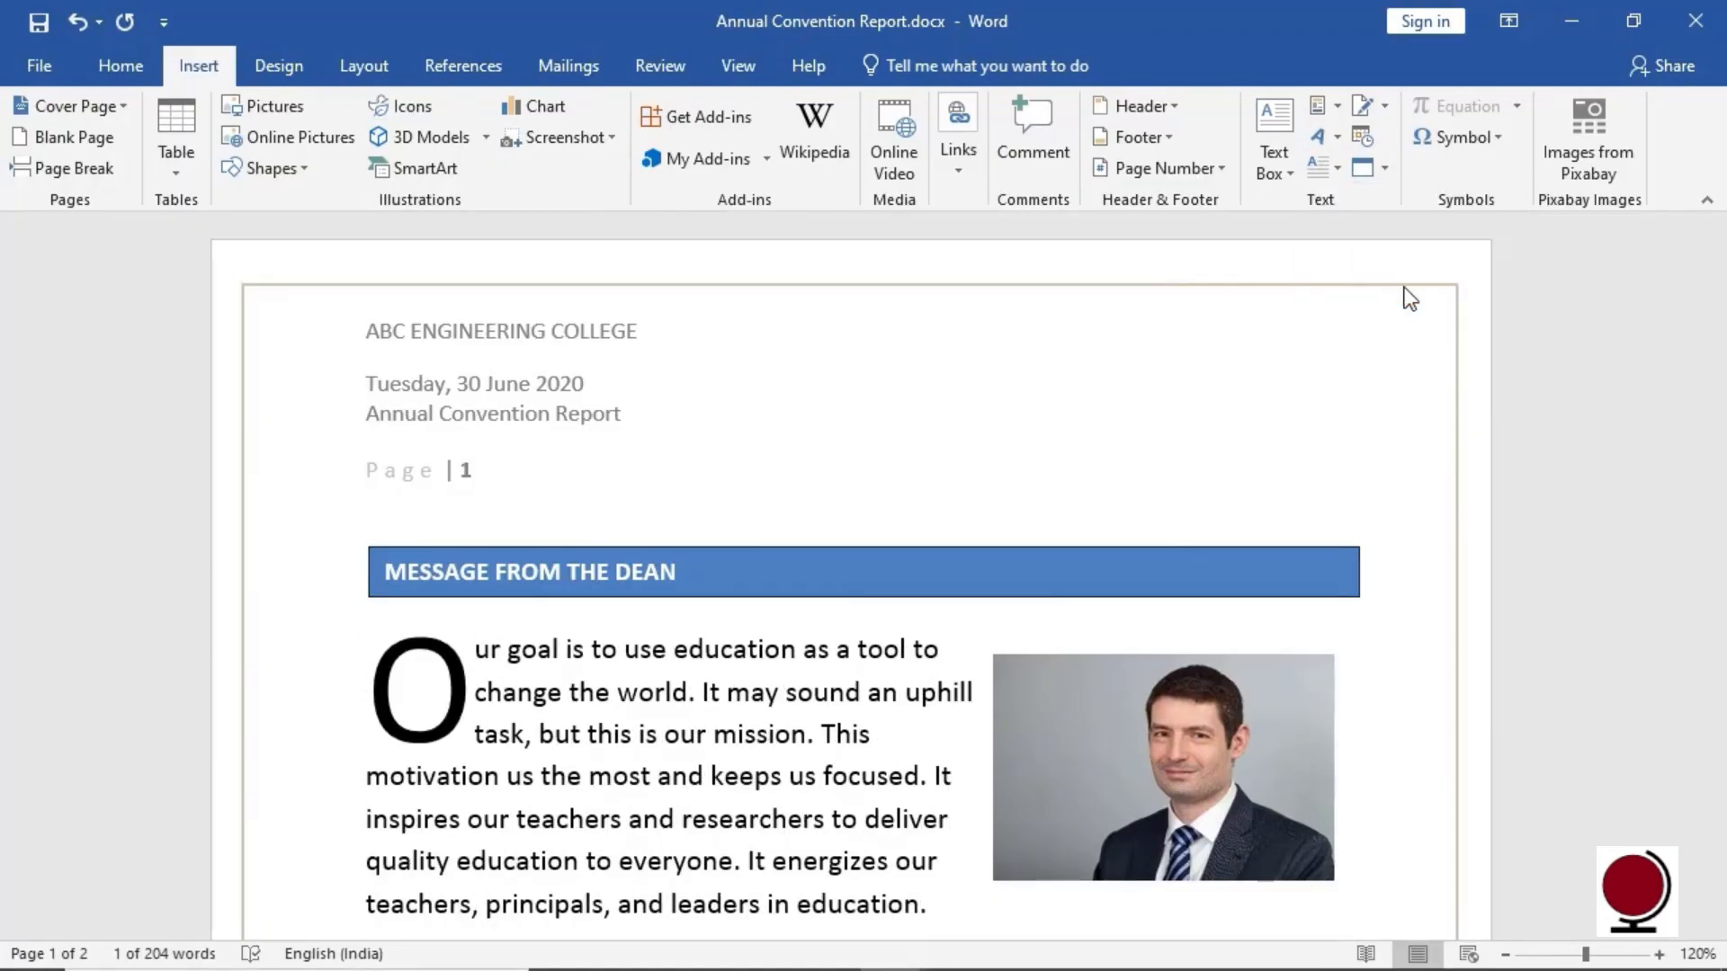
pyautogui.click(1337, 171)
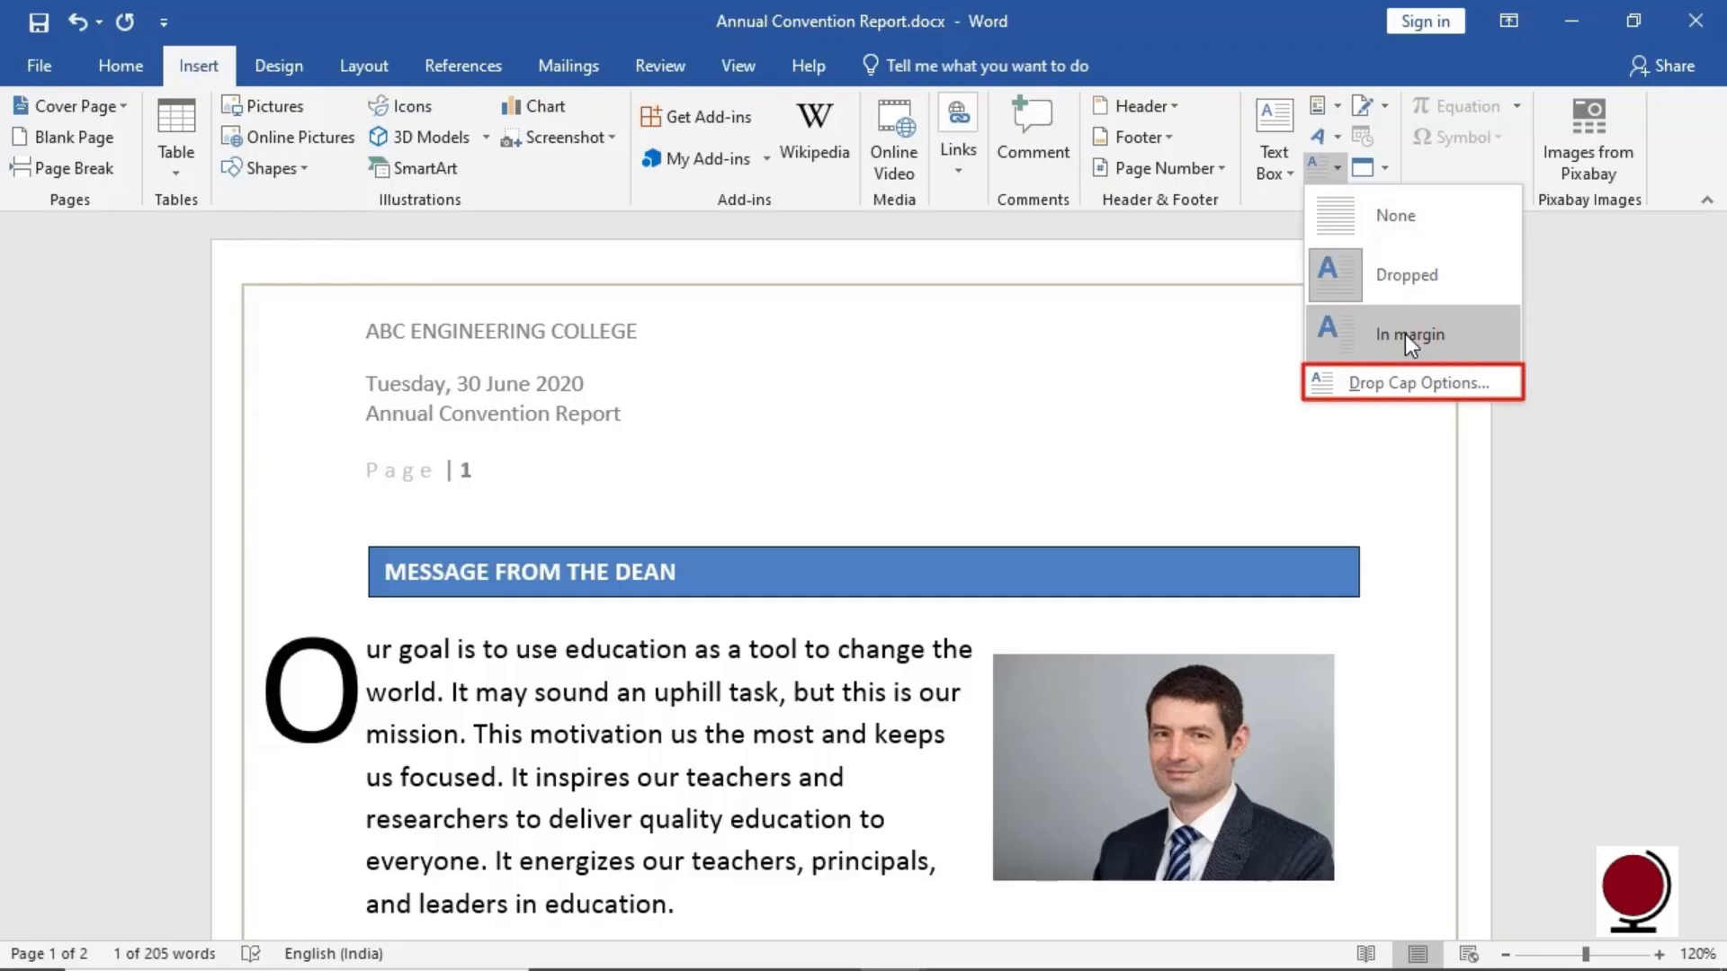
pyautogui.click(1492, 387)
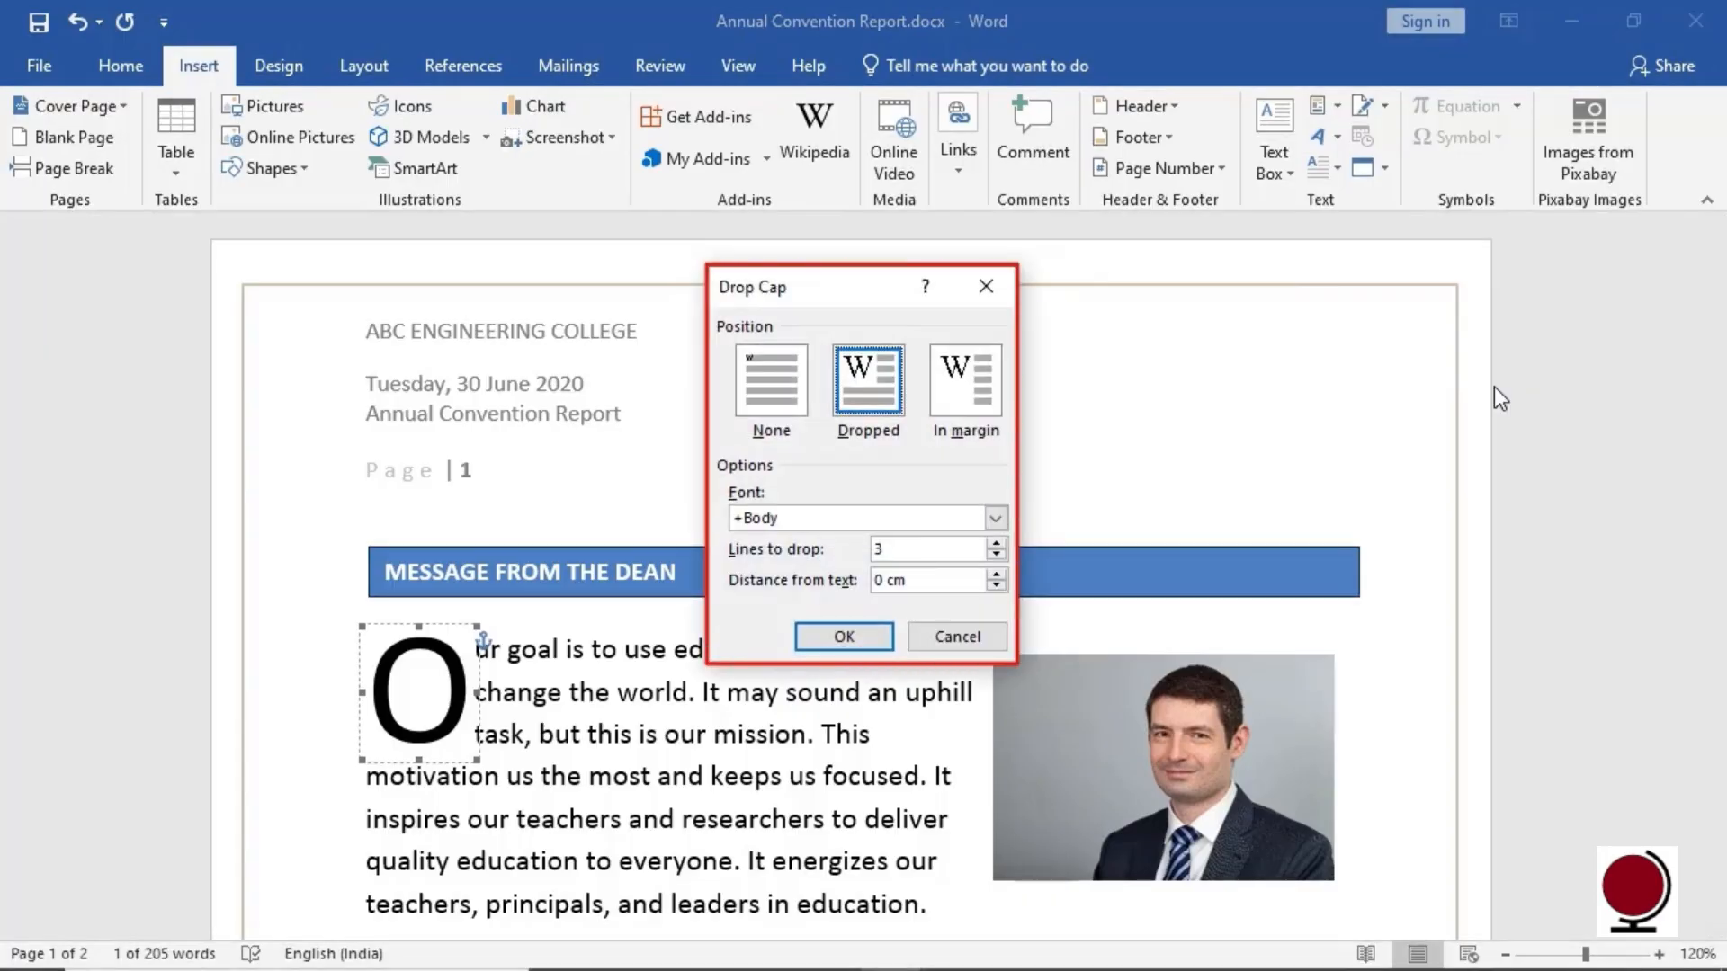
pyautogui.click(926, 640)
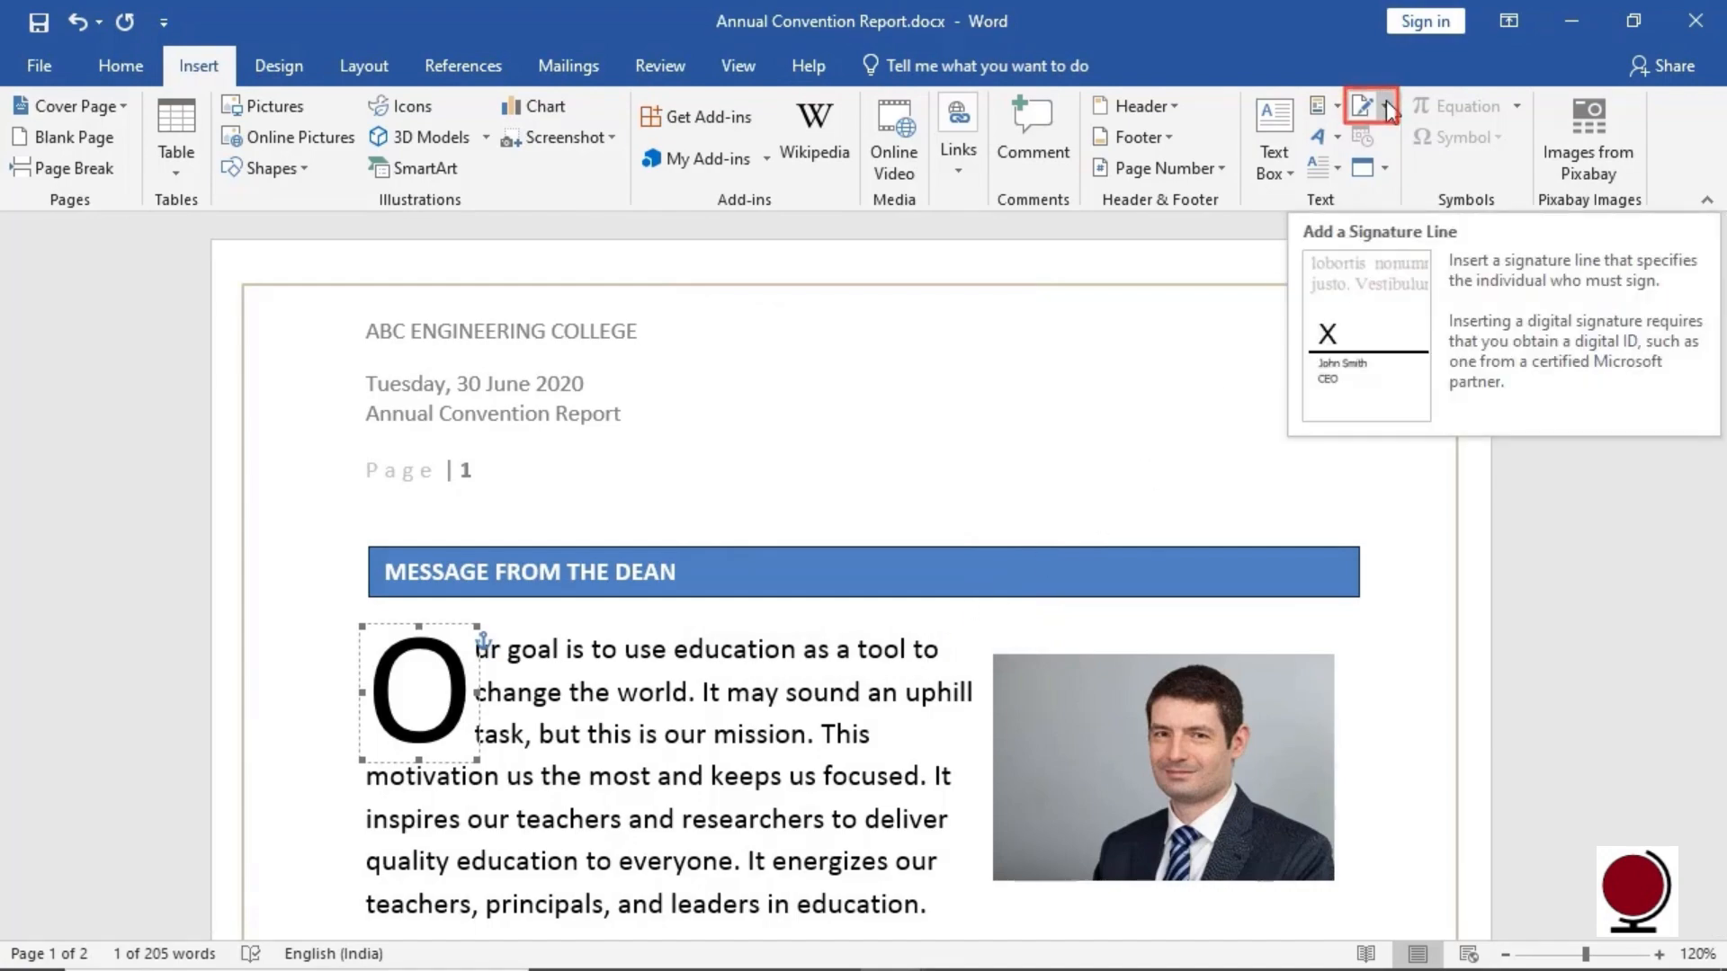
# Scroll to page 2 and add blank lines below the quote box
pyautogui.moveTo(1716, 270); pyautogui.dragTo(1723, 486)
pyautogui.scroll(-5, 440, 609)
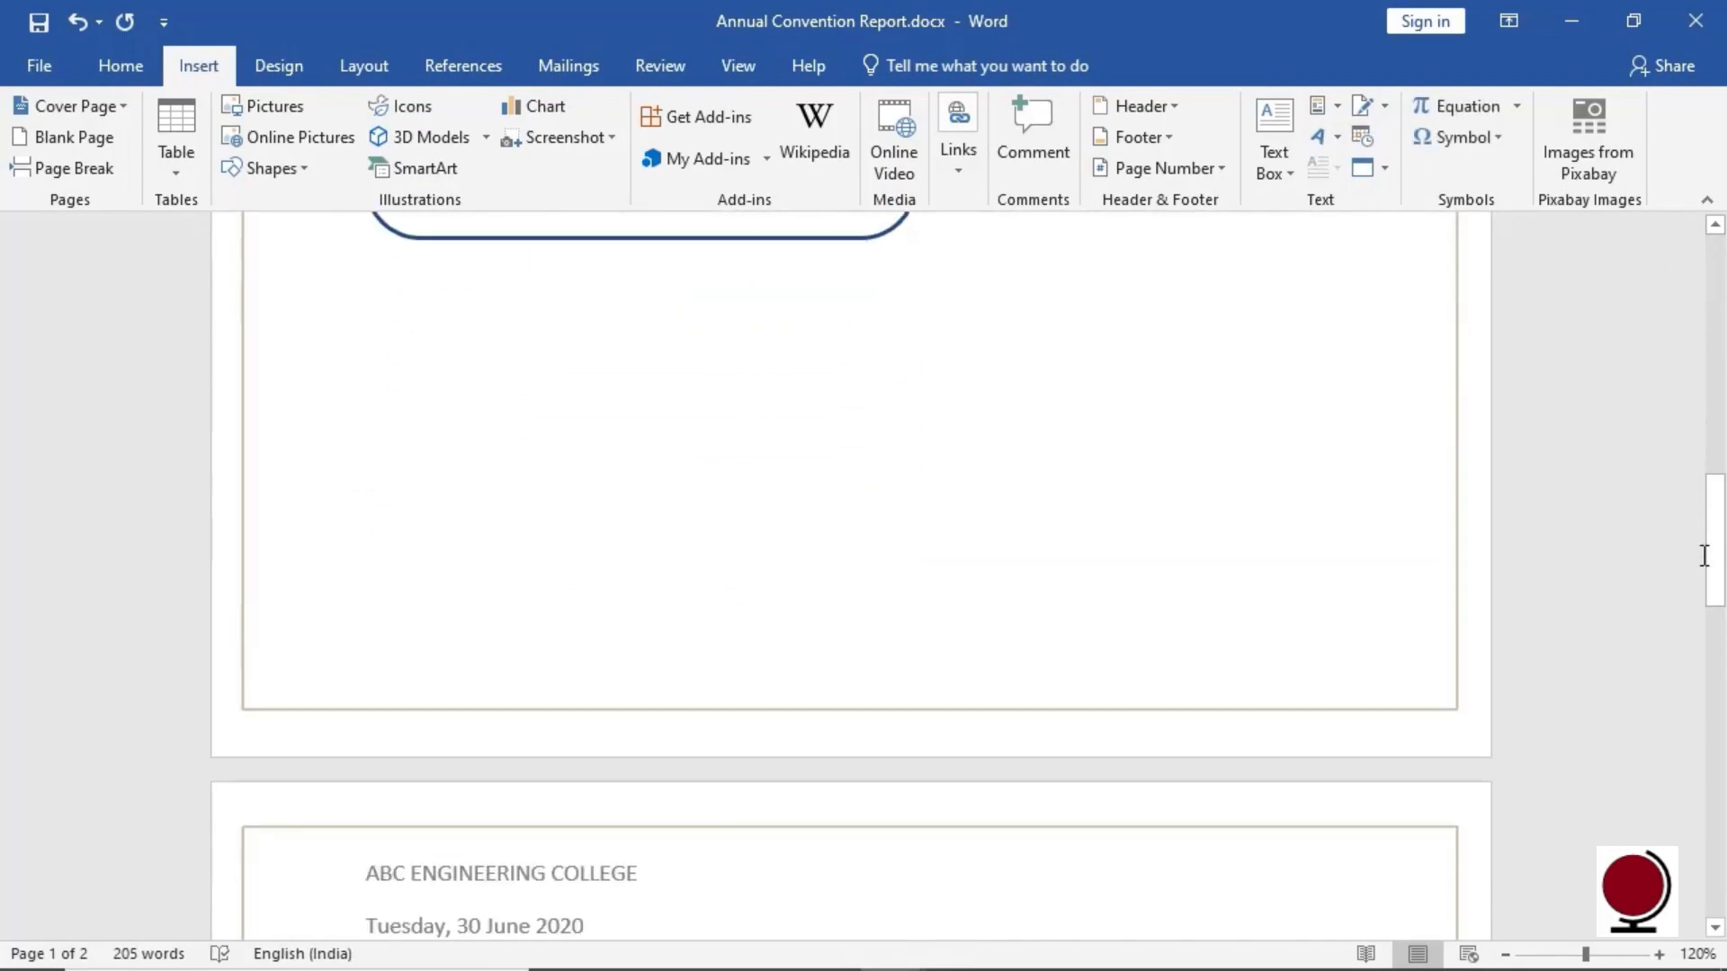
pyautogui.moveTo(1703, 551); pyautogui.dragTo(1715, 395)
pyautogui.press('Down')
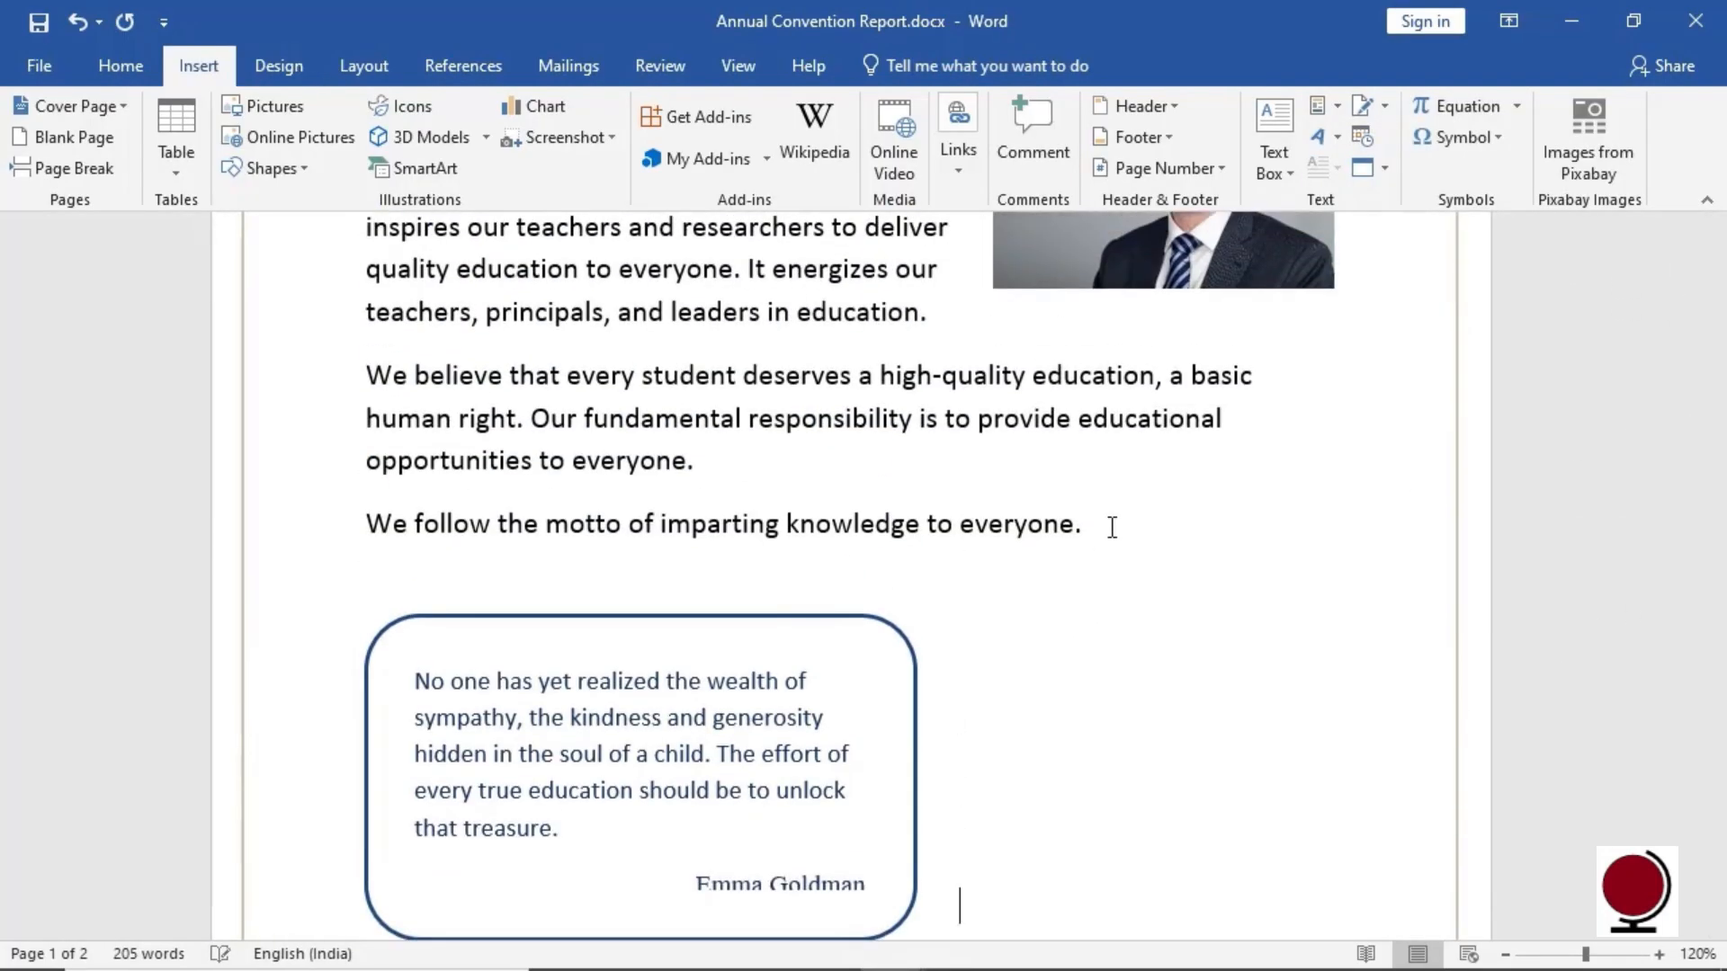
pyautogui.press('Return')
pyautogui.press('Return')
pyautogui.press('Return')
pyautogui.press('Return')
pyautogui.press('Return')
pyautogui.press('Return')
pyautogui.press('Return')
pyautogui.press('Return')
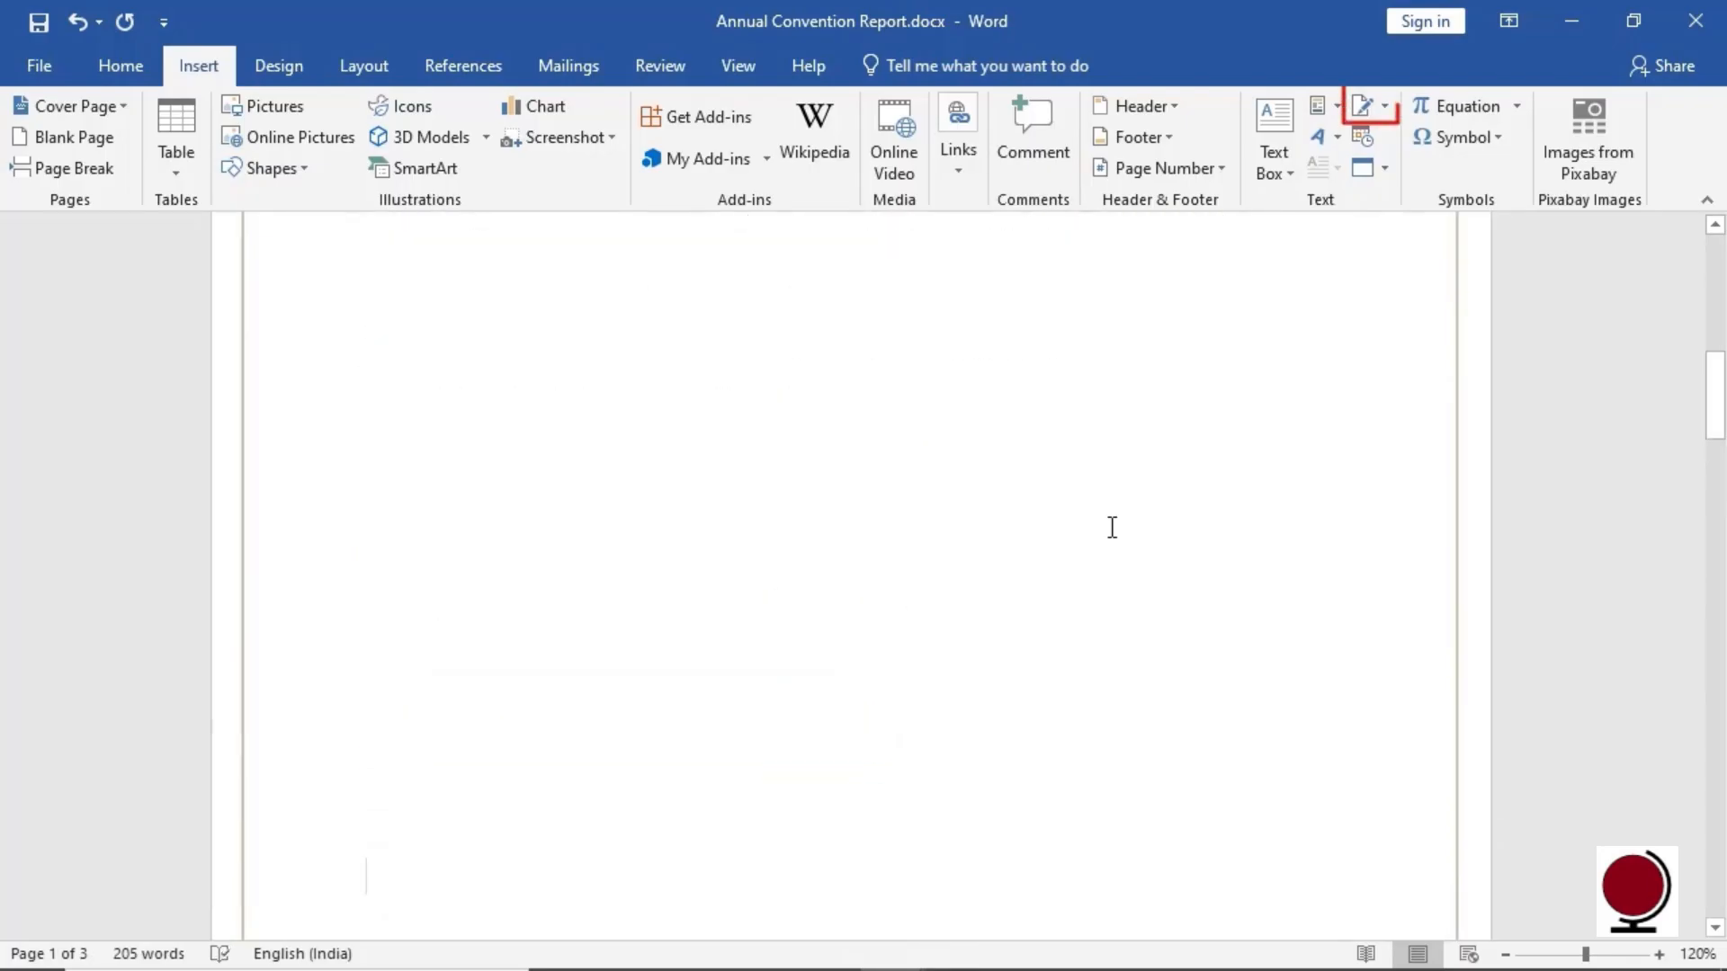
# Add a Microsoft Office signature line with the signer's name and the title Dean
pyautogui.click(1384, 107)
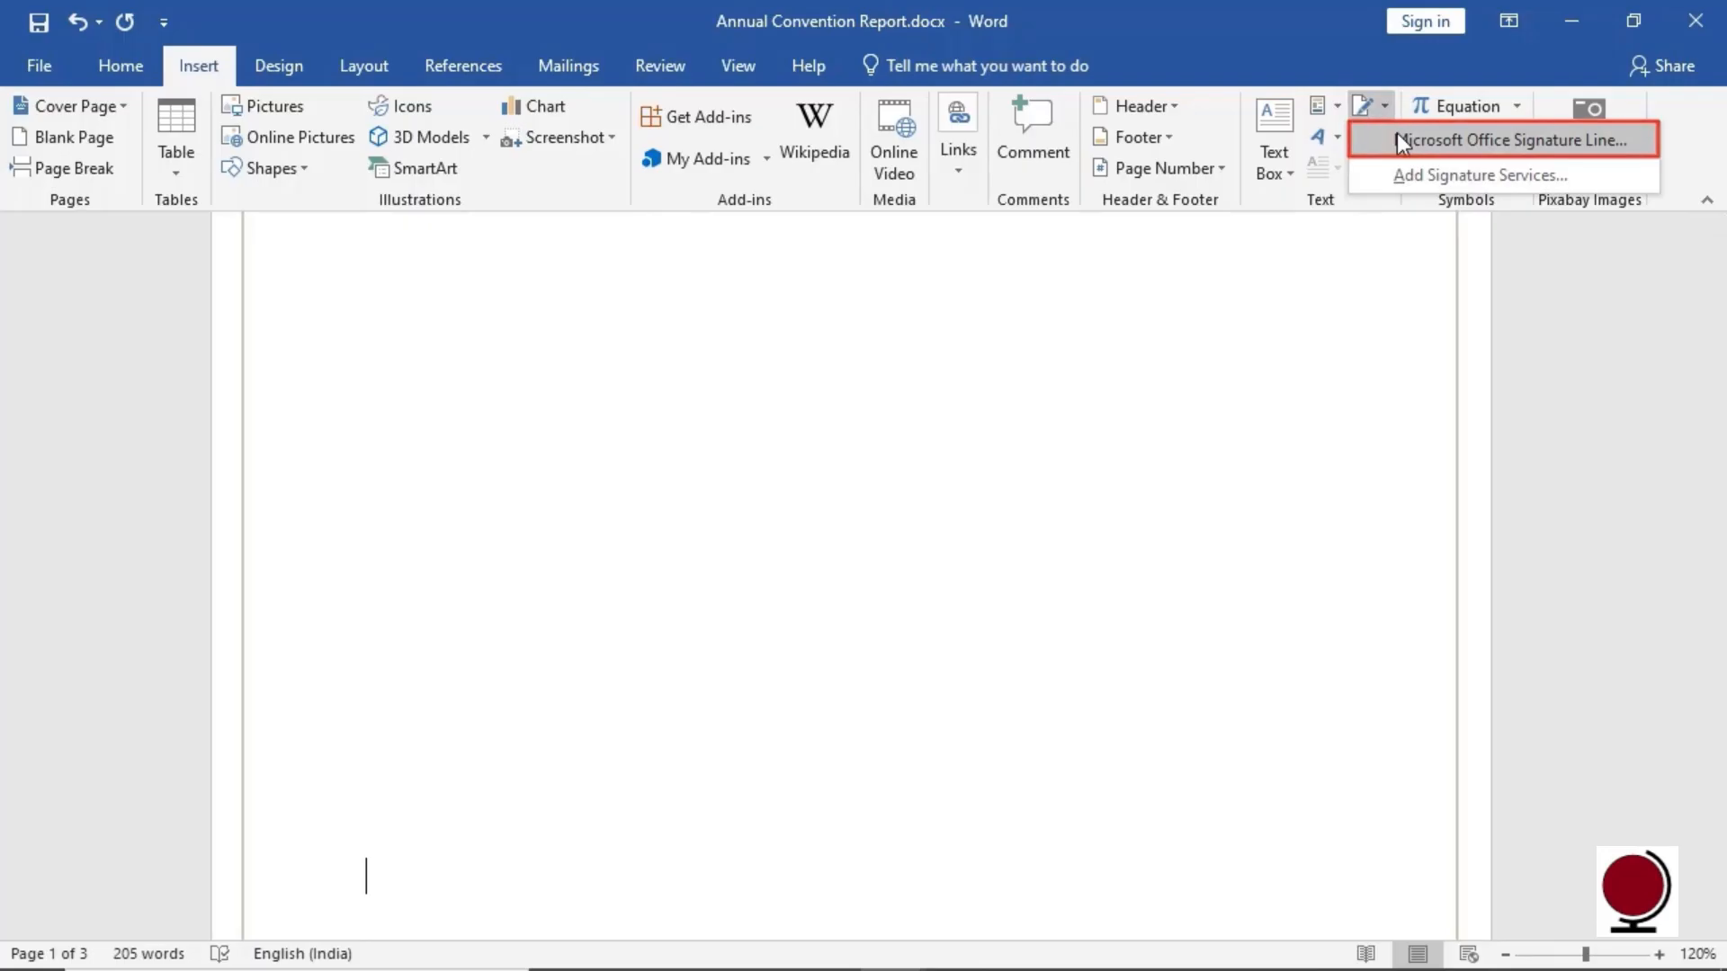
pyautogui.click(1397, 135)
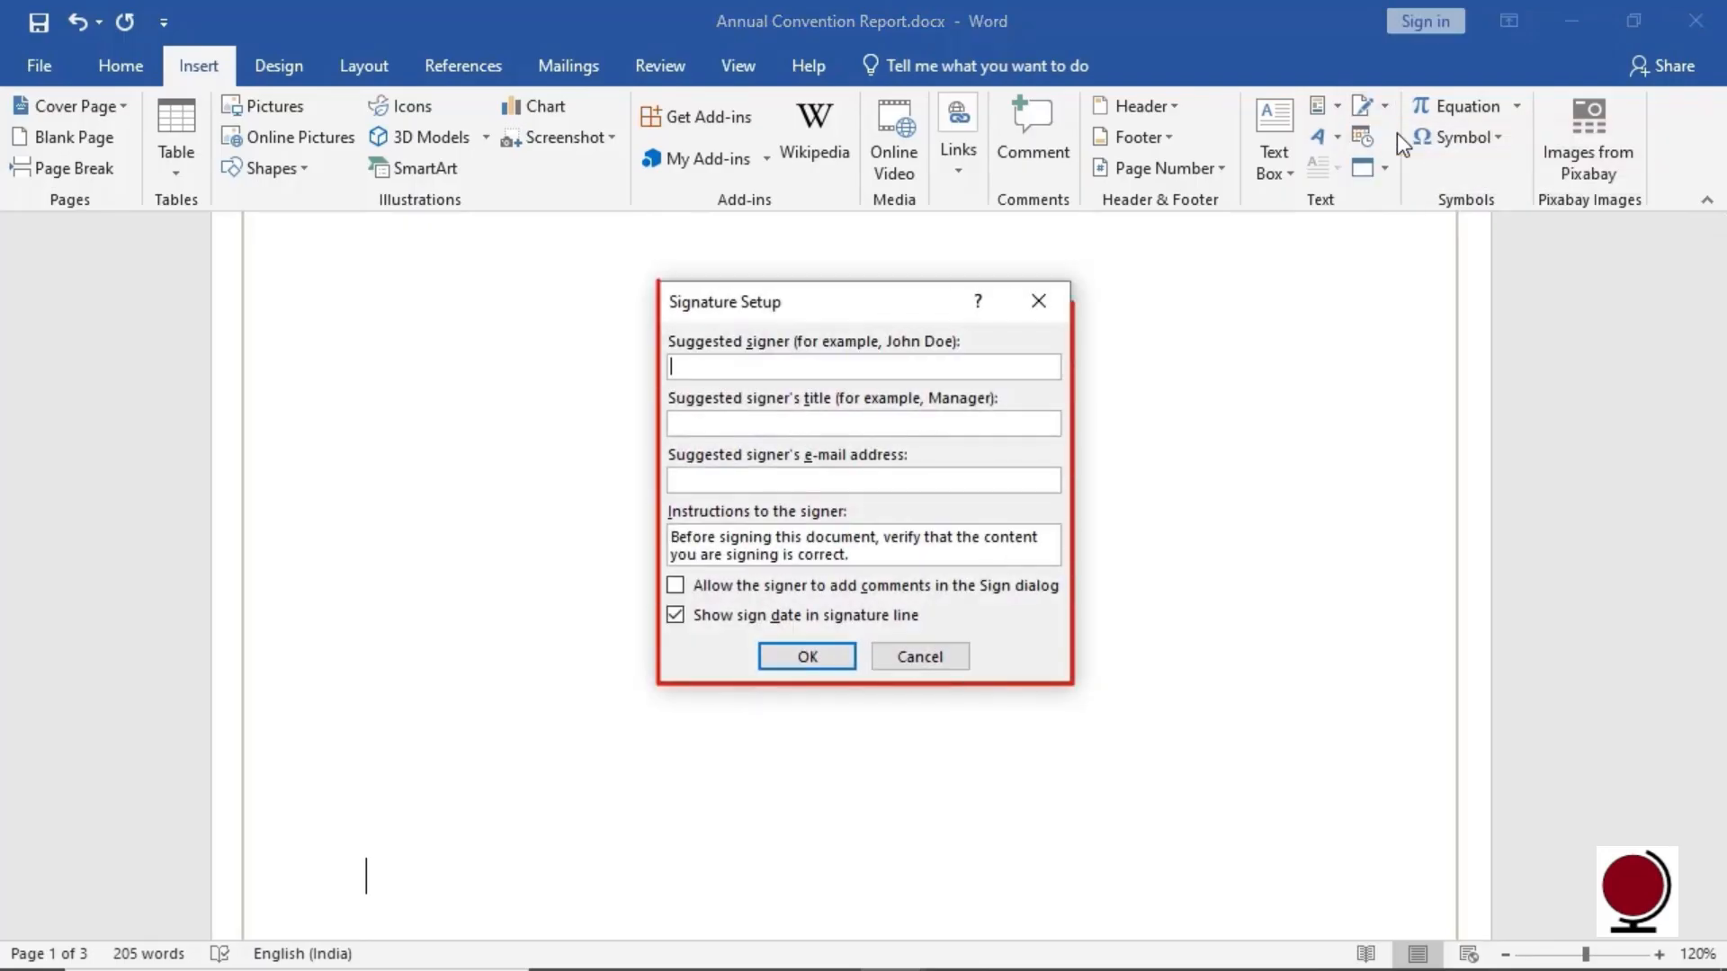
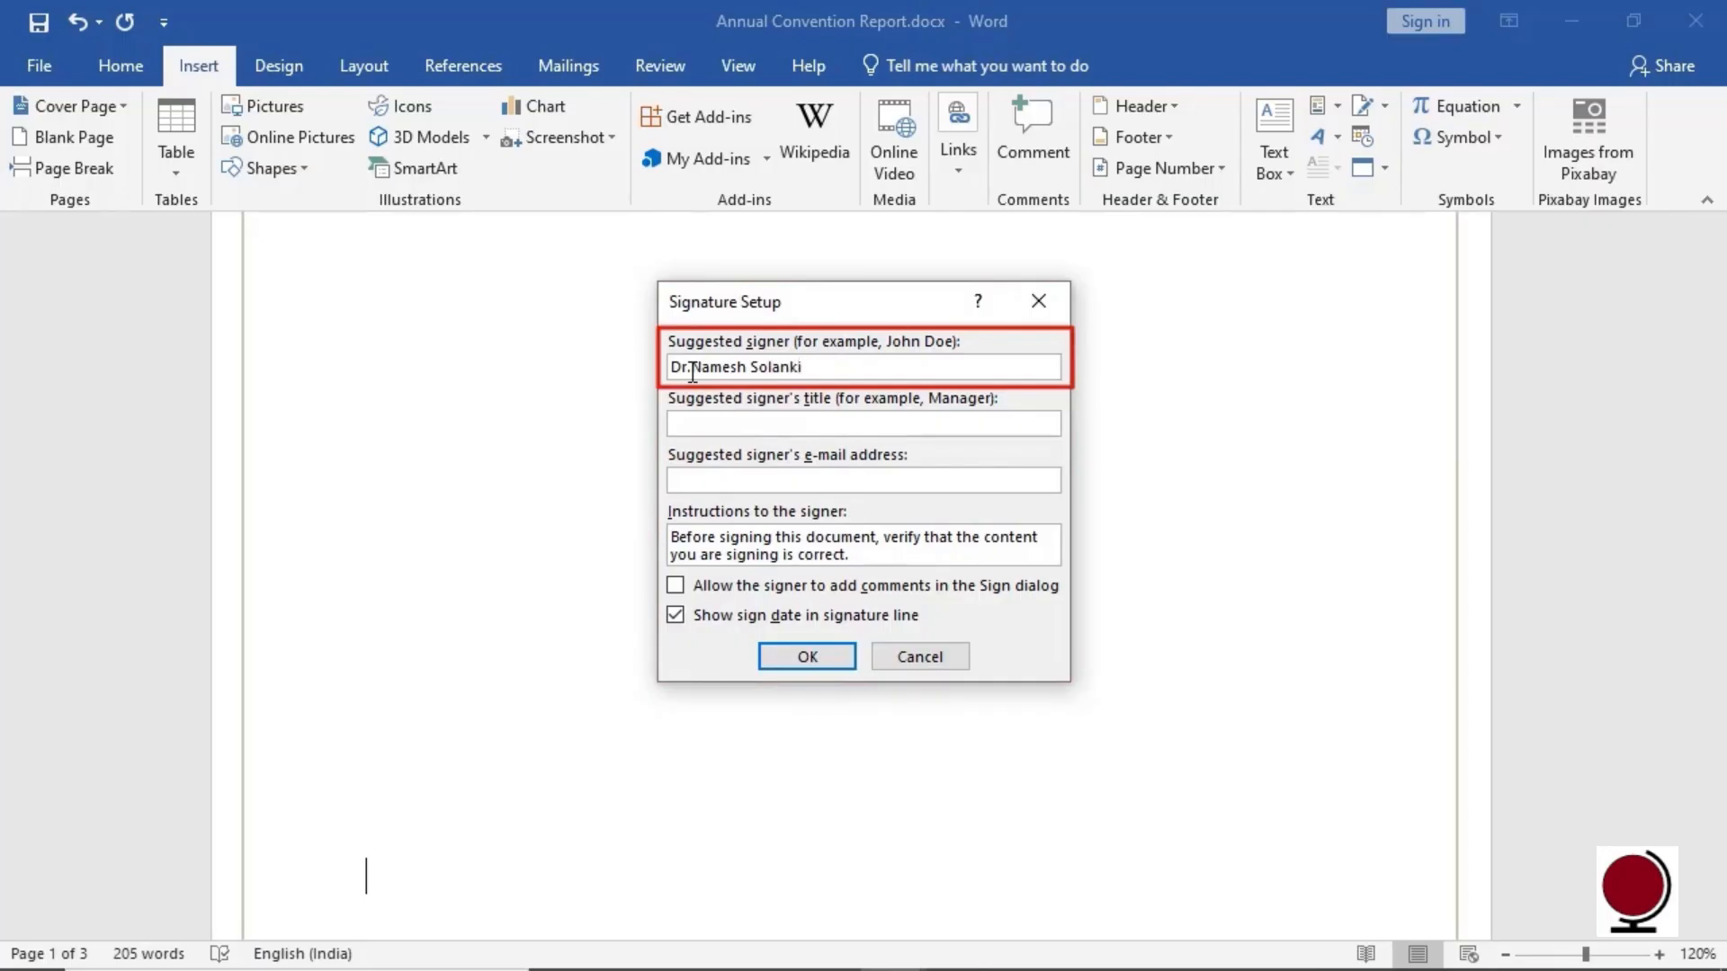
pyautogui.click(723, 420)
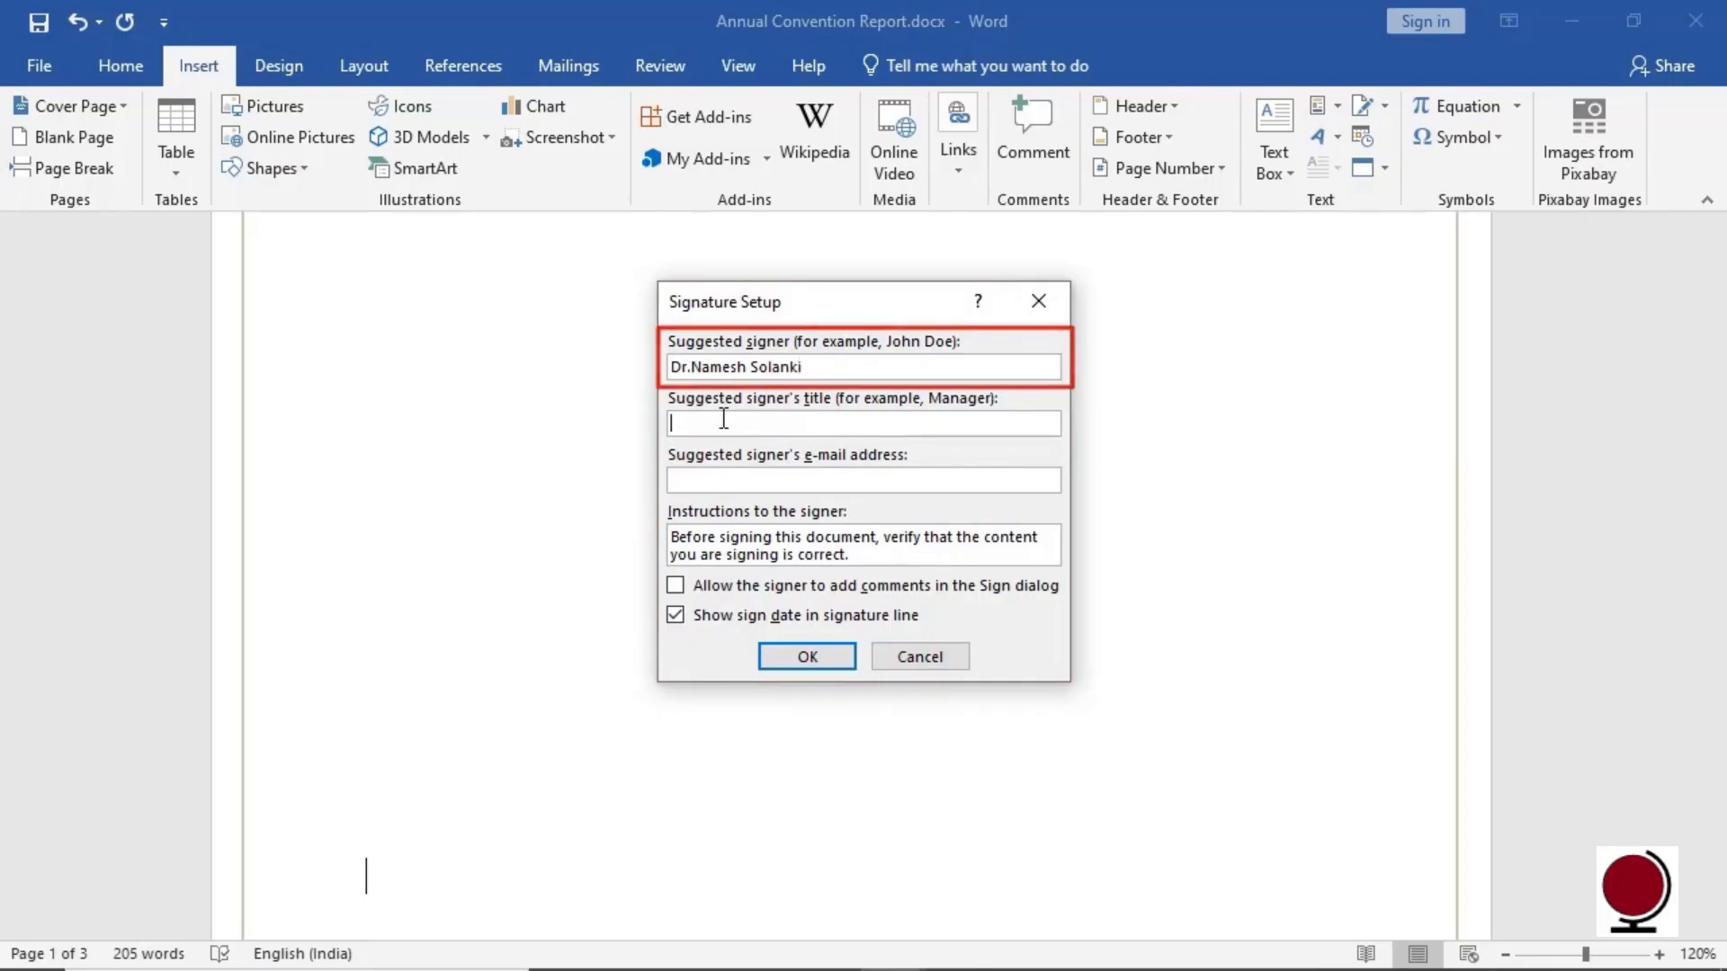
pyautogui.write('Dean')
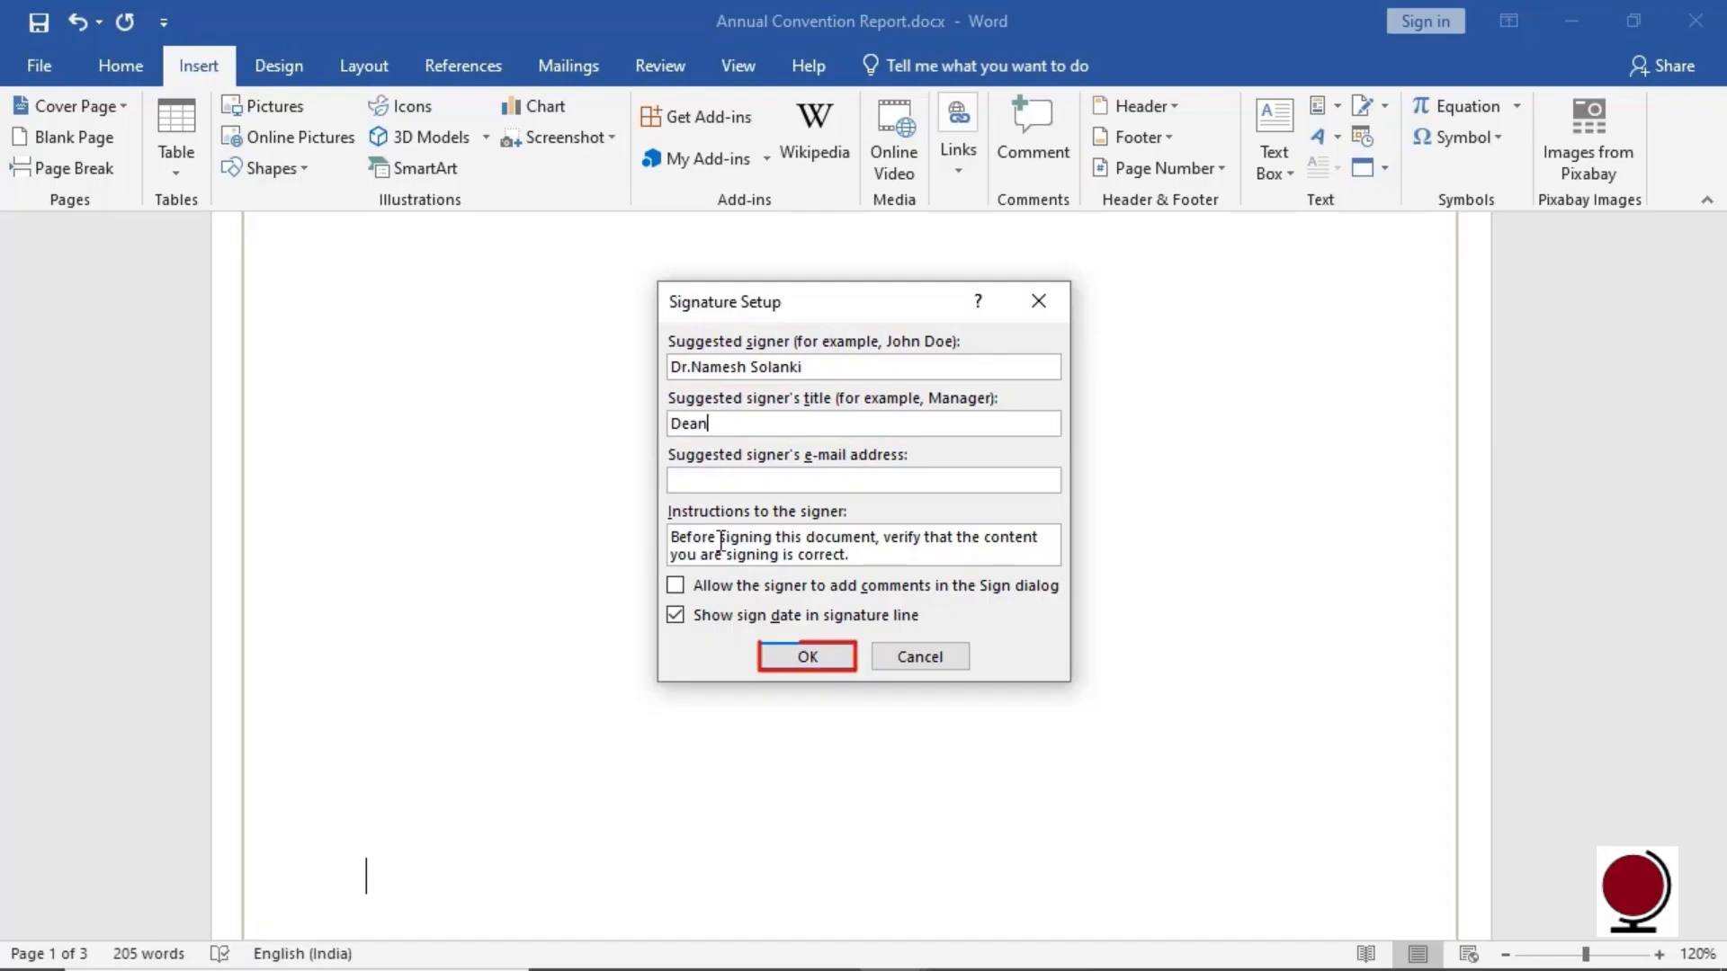
pyautogui.click(806, 657)
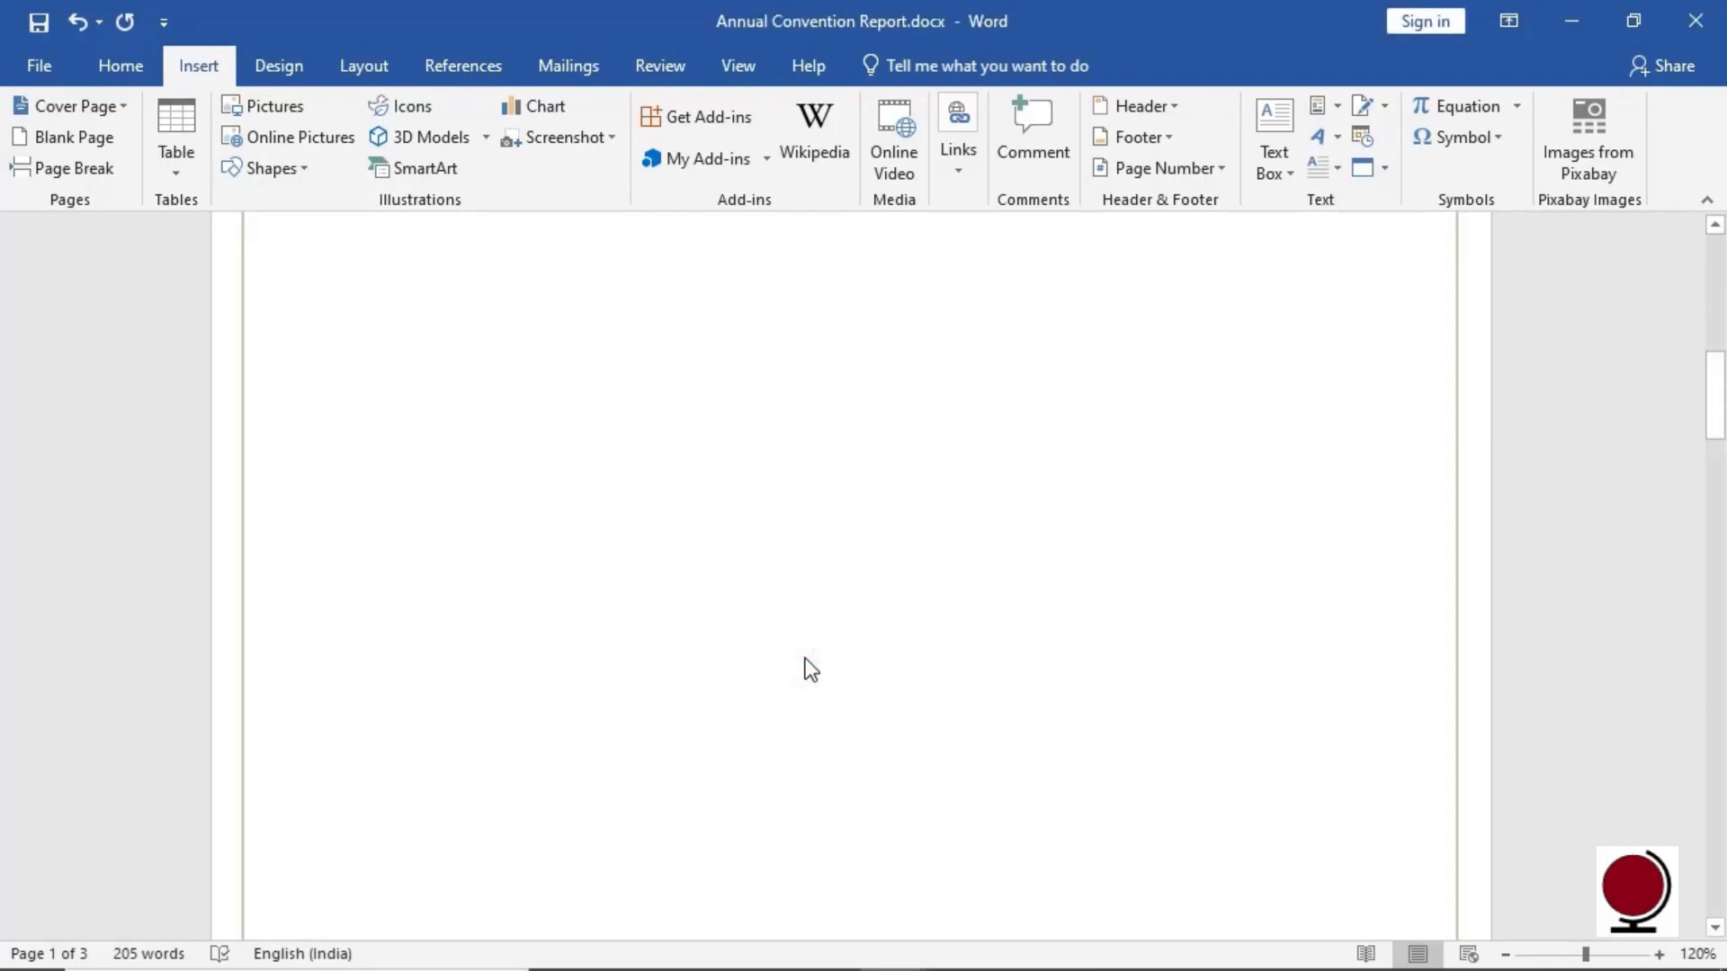
# Select the new signature line and look up available digital signature services
pyautogui.moveTo(1713, 396); pyautogui.dragTo(1670, 537)
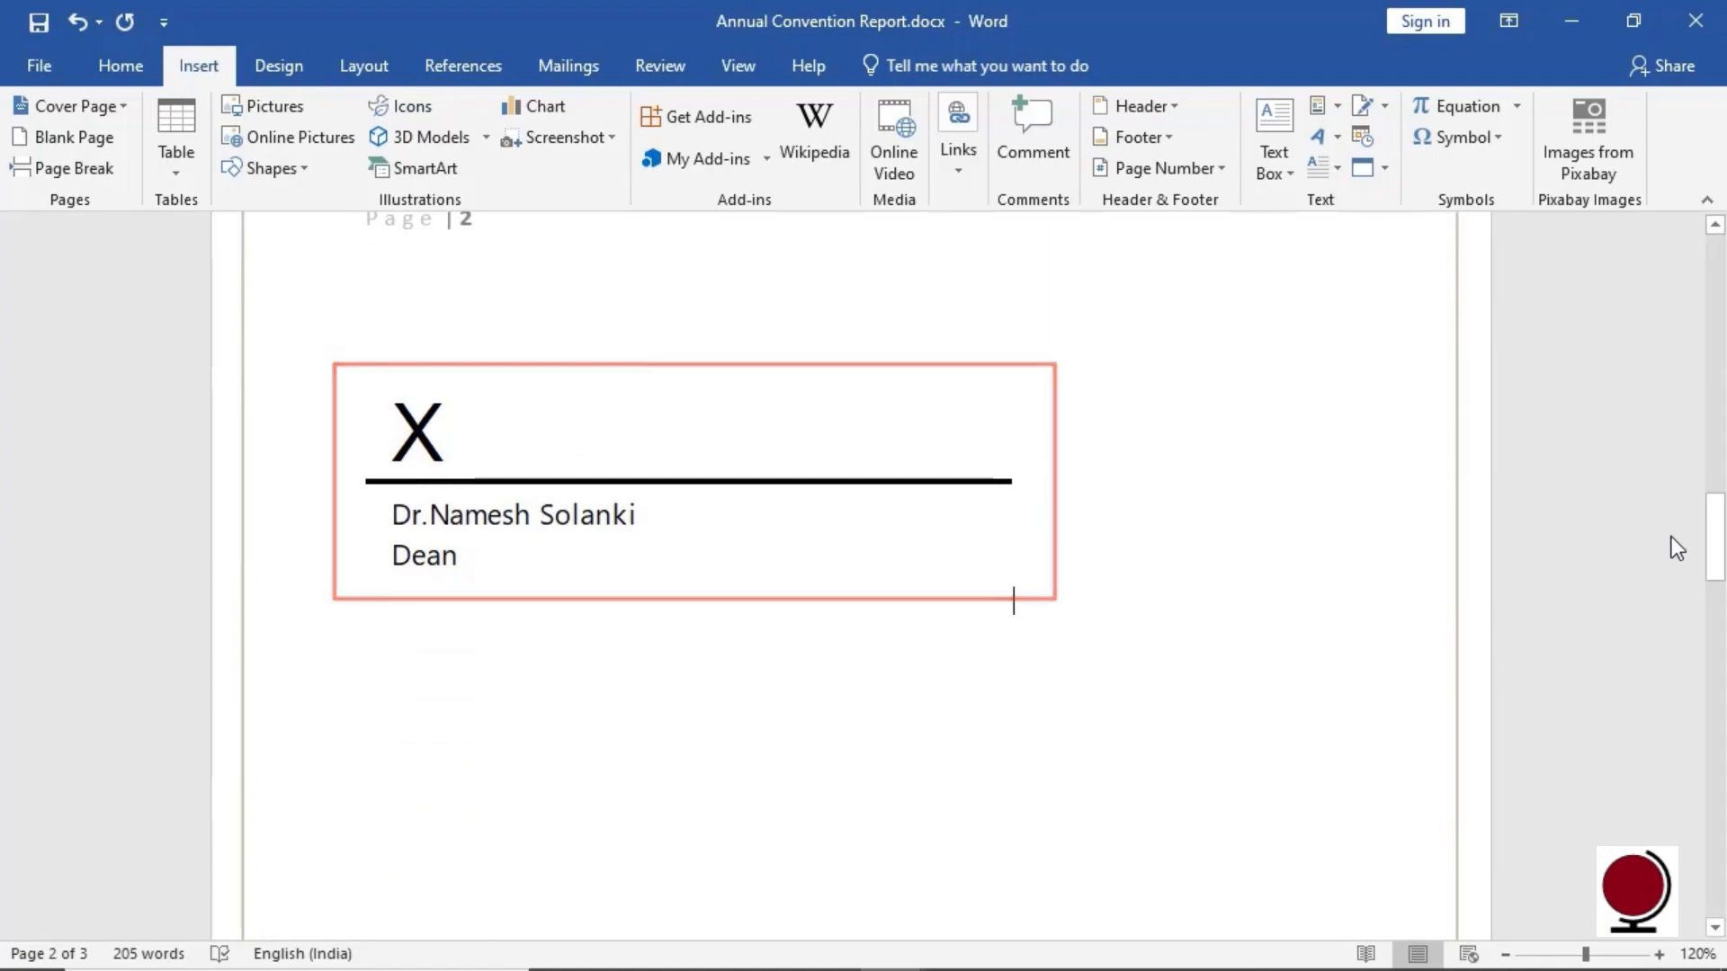
pyautogui.click(451, 432)
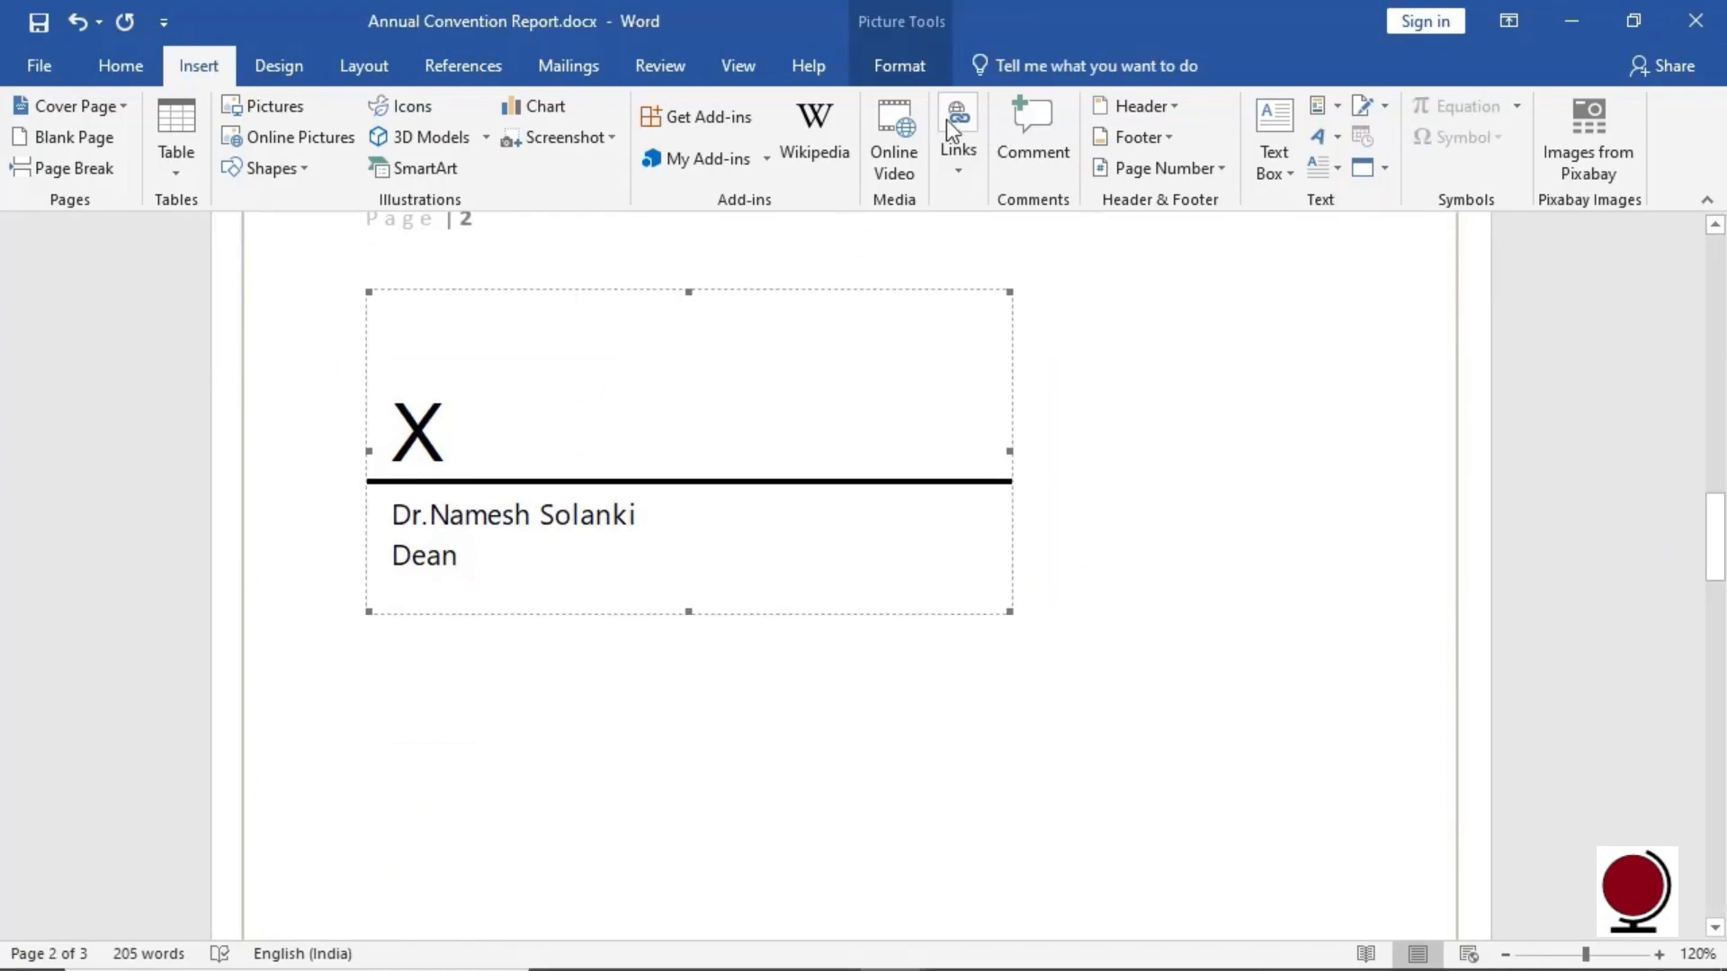
pyautogui.click(1386, 108)
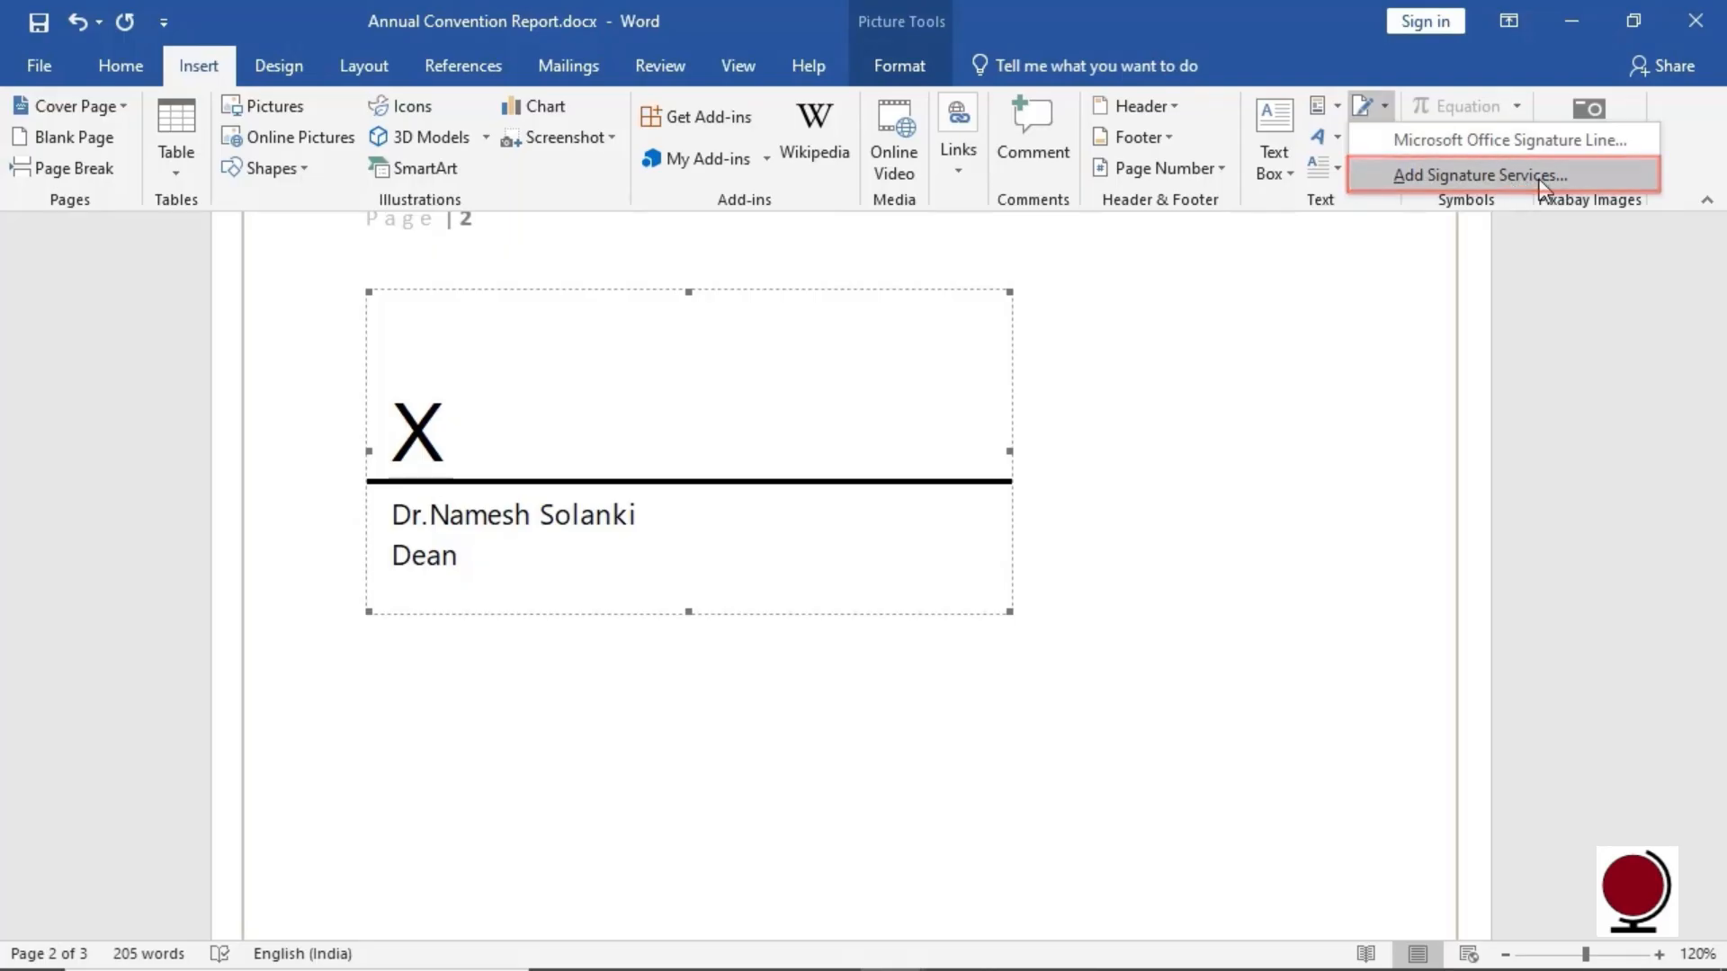
pyautogui.click(1574, 176)
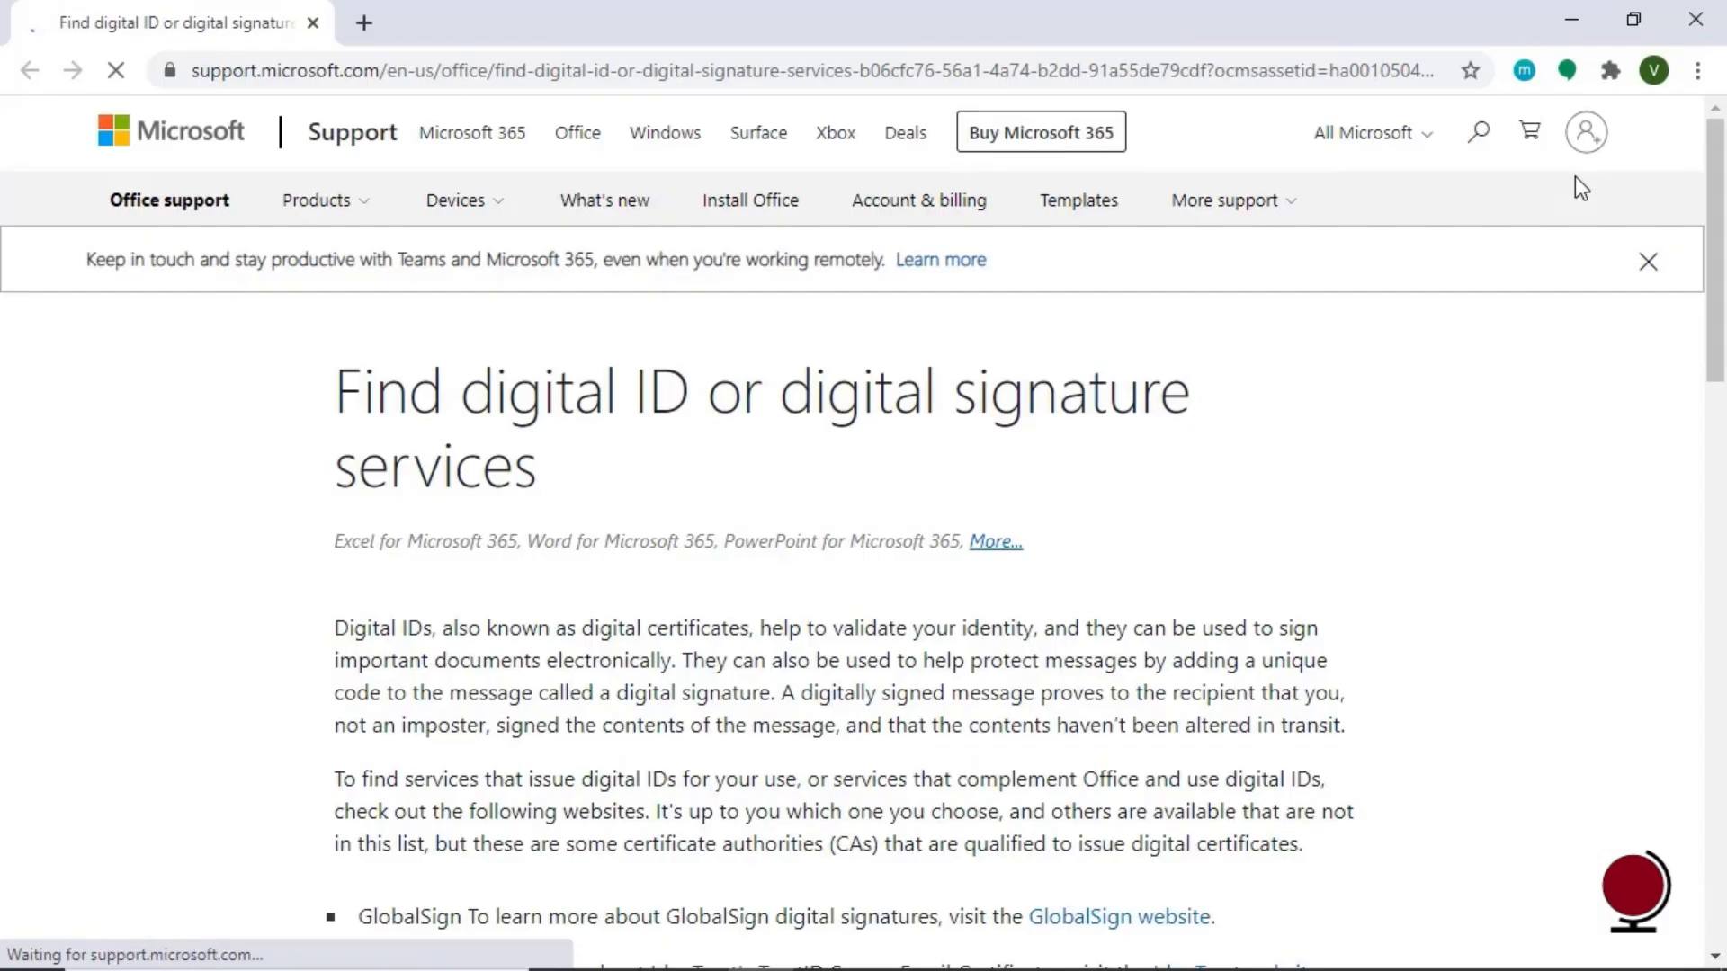
# Scroll through the 'Find digital ID or digital signature services' support page in Chrome
pyautogui.moveTo(1711, 200); pyautogui.dragTo(1711, 326)
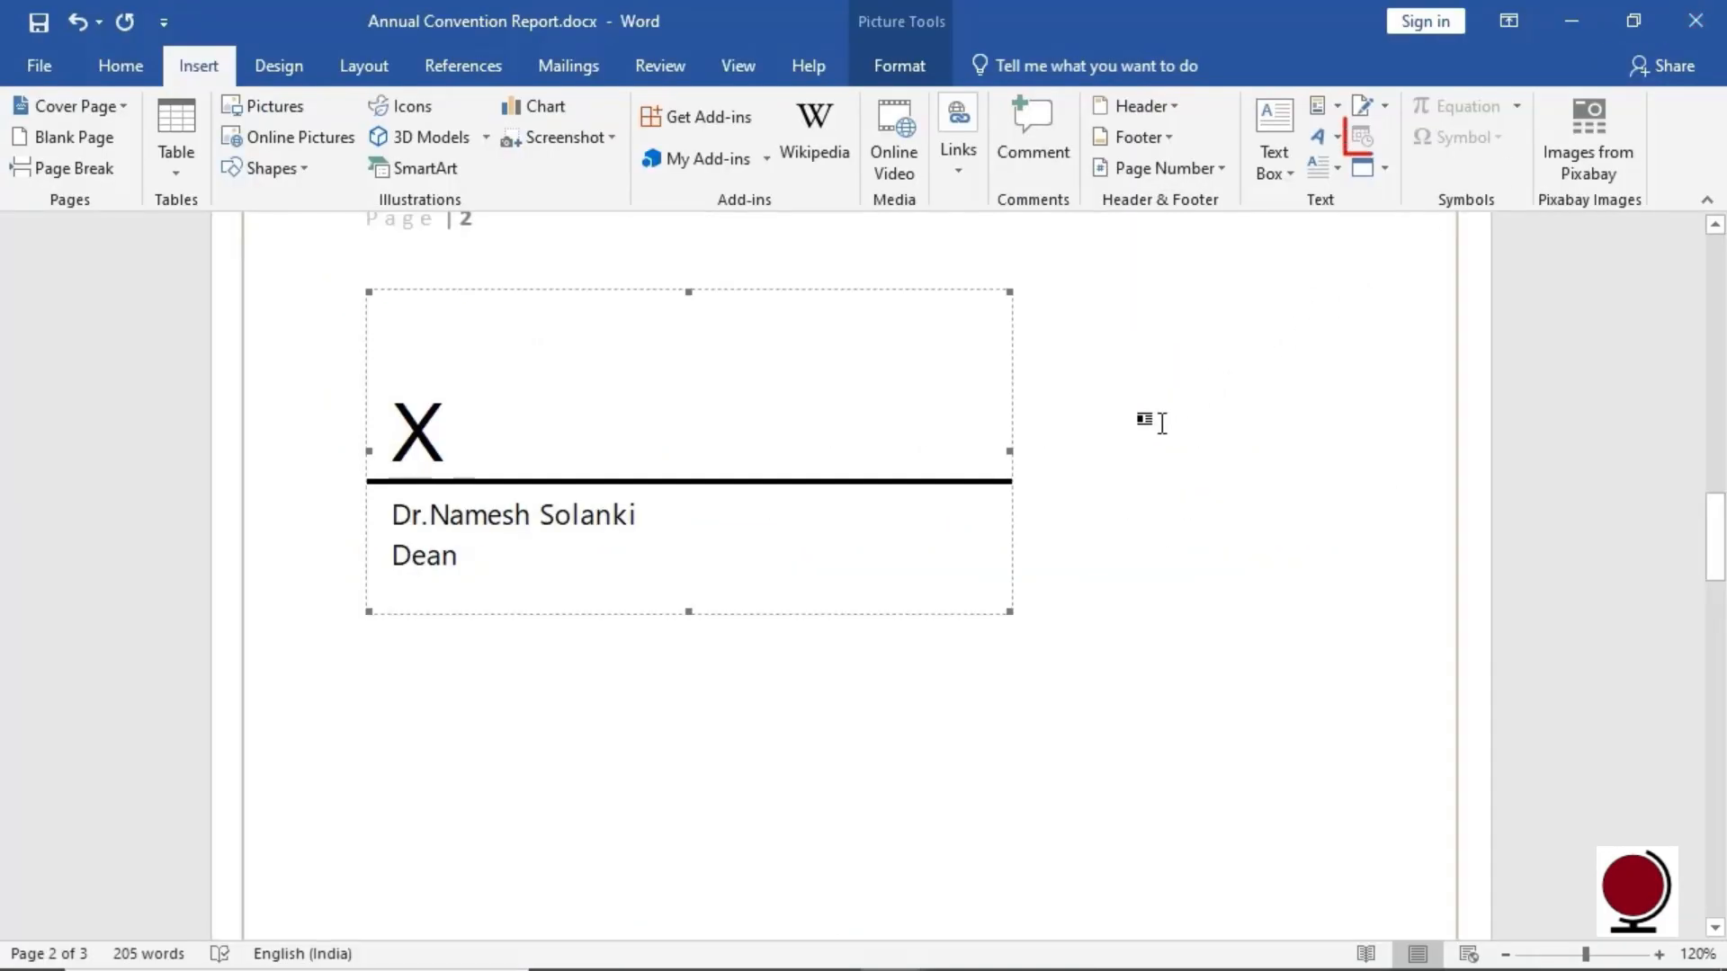
# Insert the date in the Tuesday, 30 June 2020 format below the signature block
pyautogui.click(404, 698)
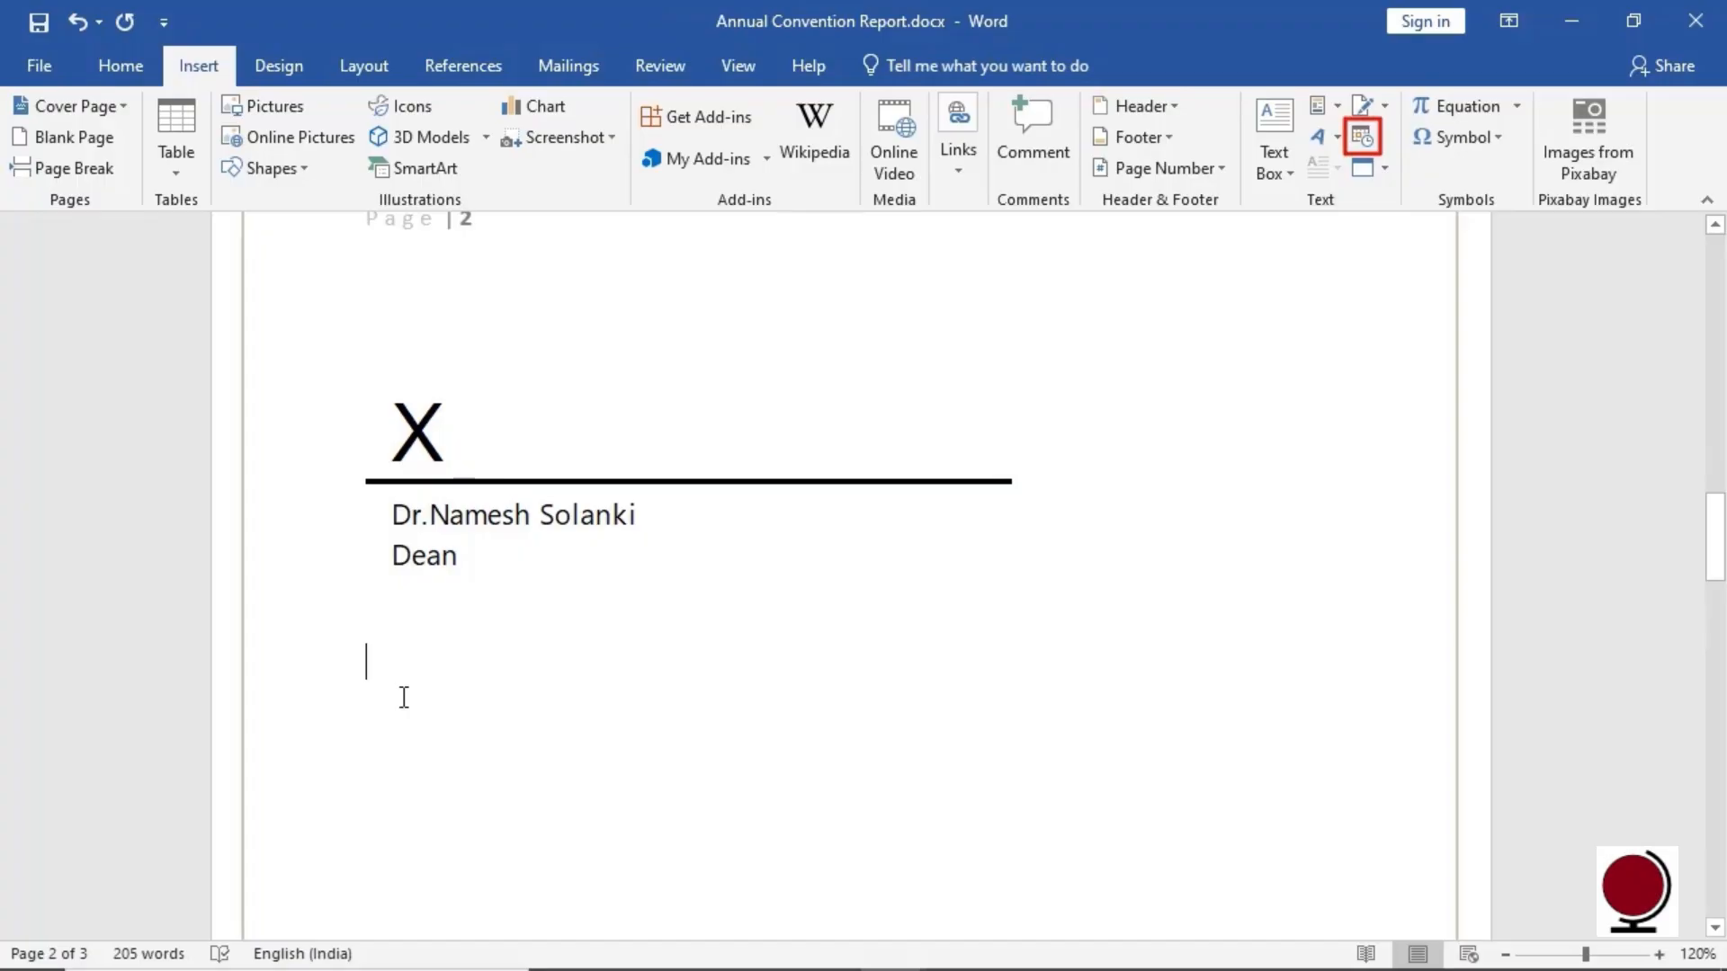
pyautogui.click(1372, 139)
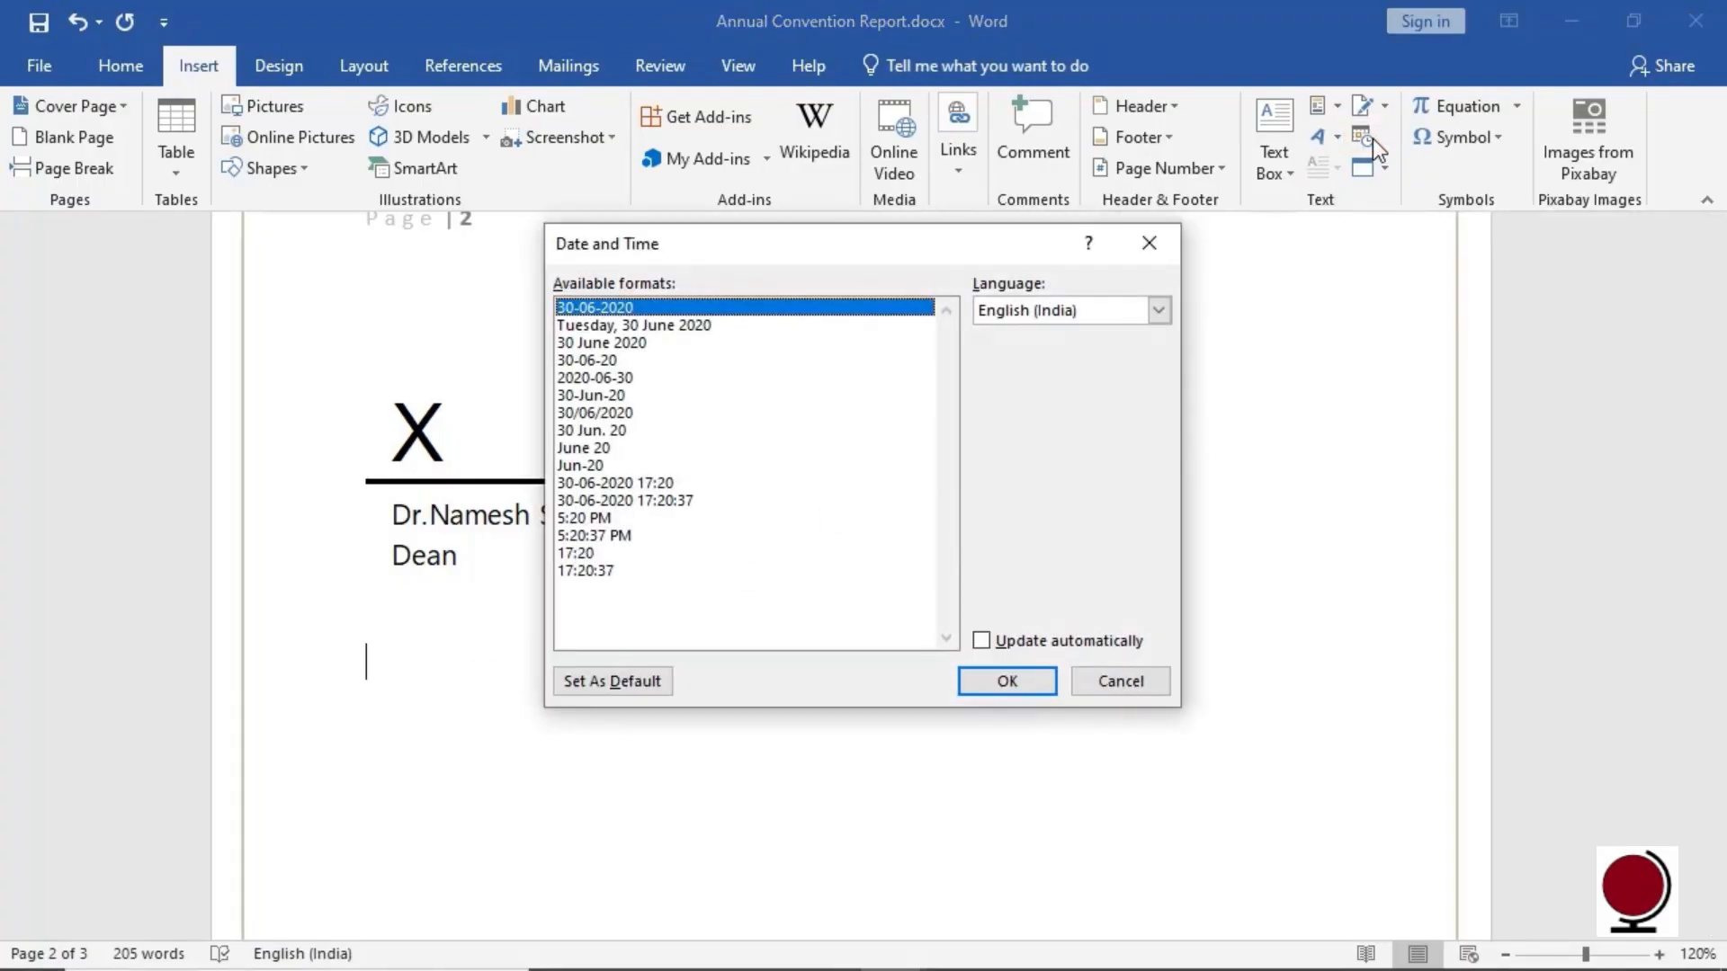
pyautogui.click(717, 327)
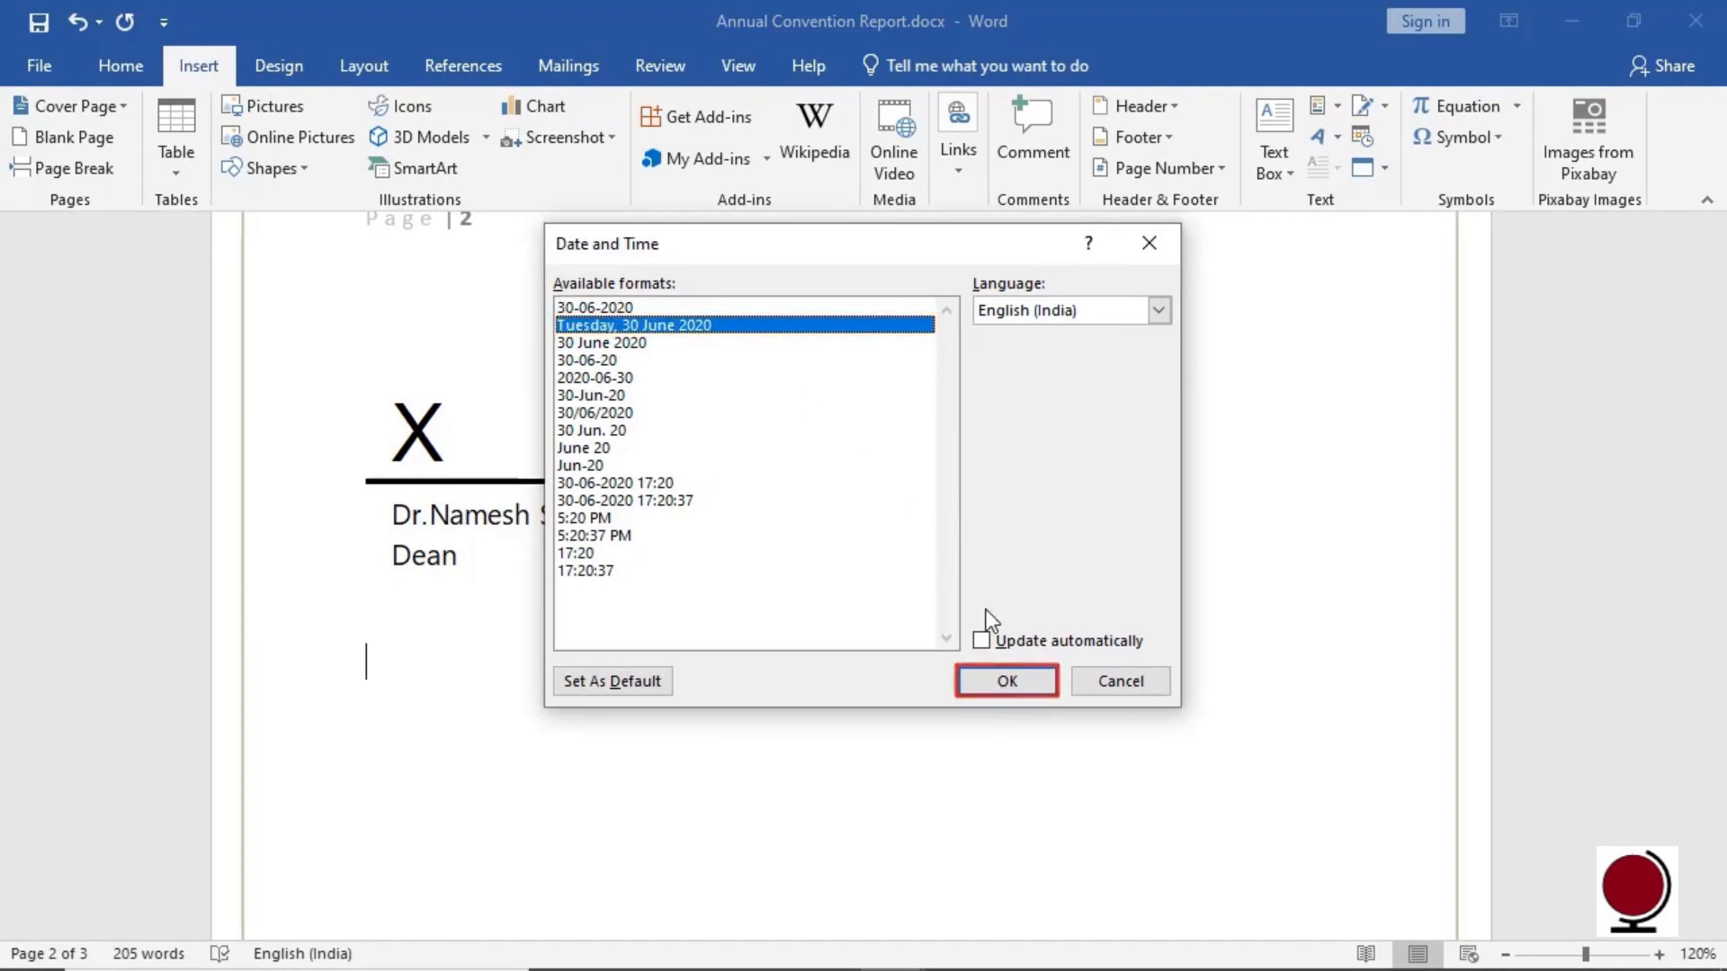
pyautogui.click(1006, 681)
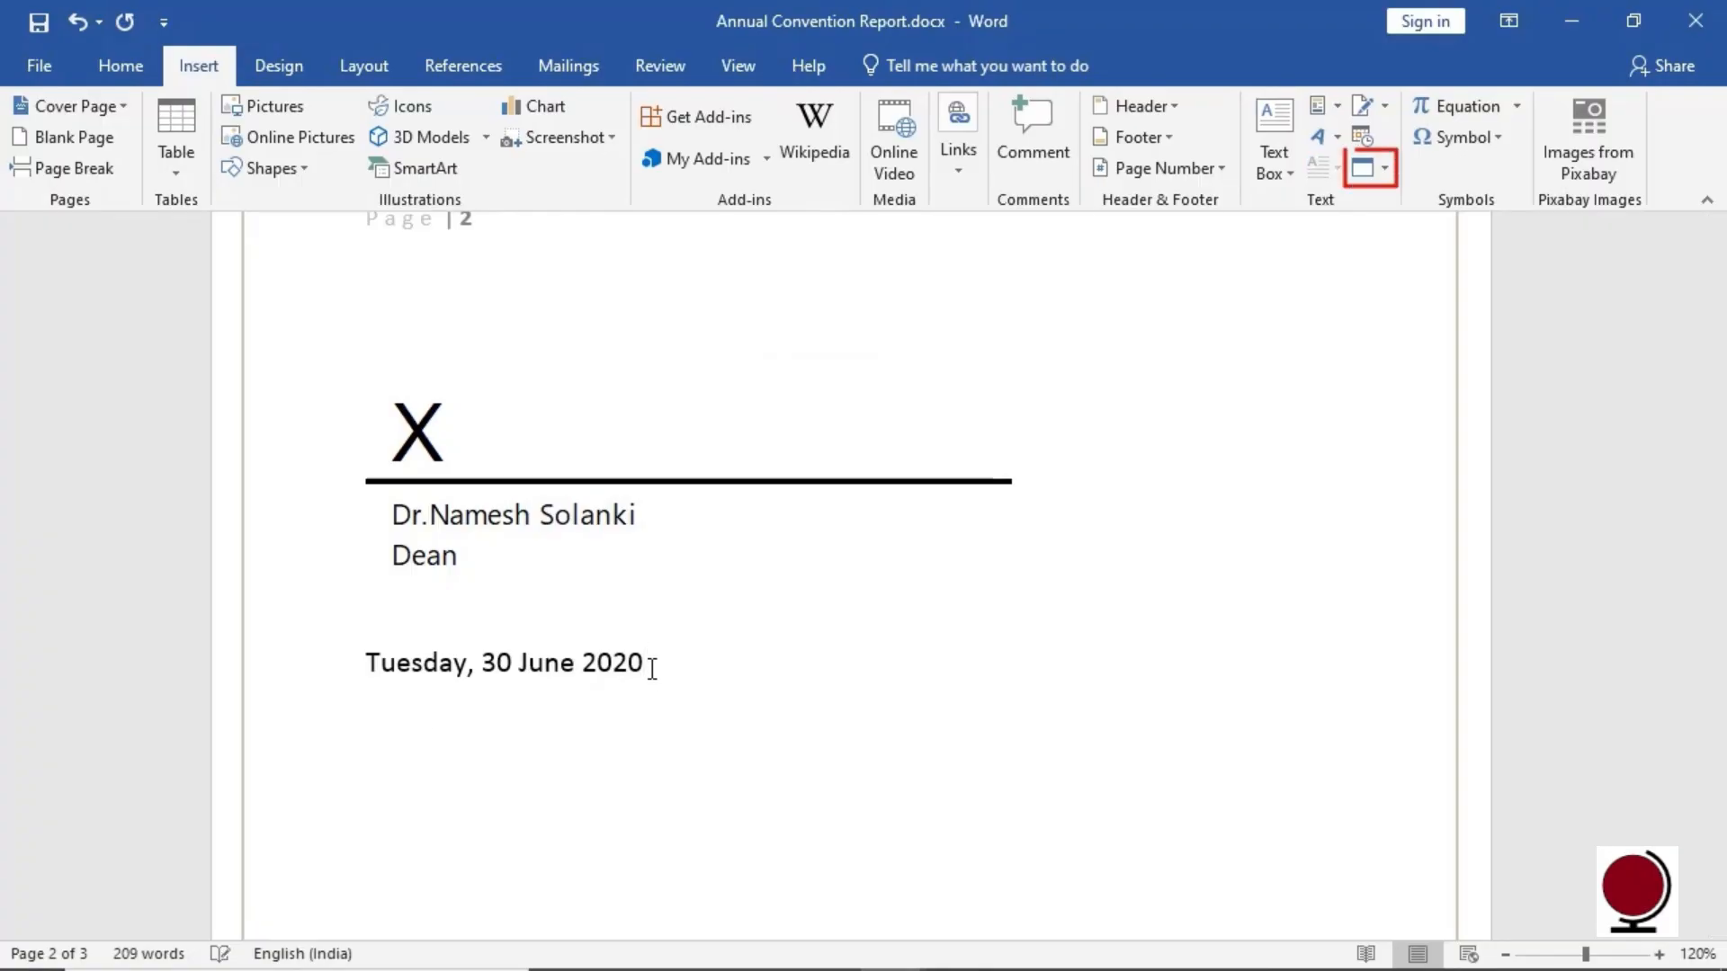
pyautogui.click(1383, 171)
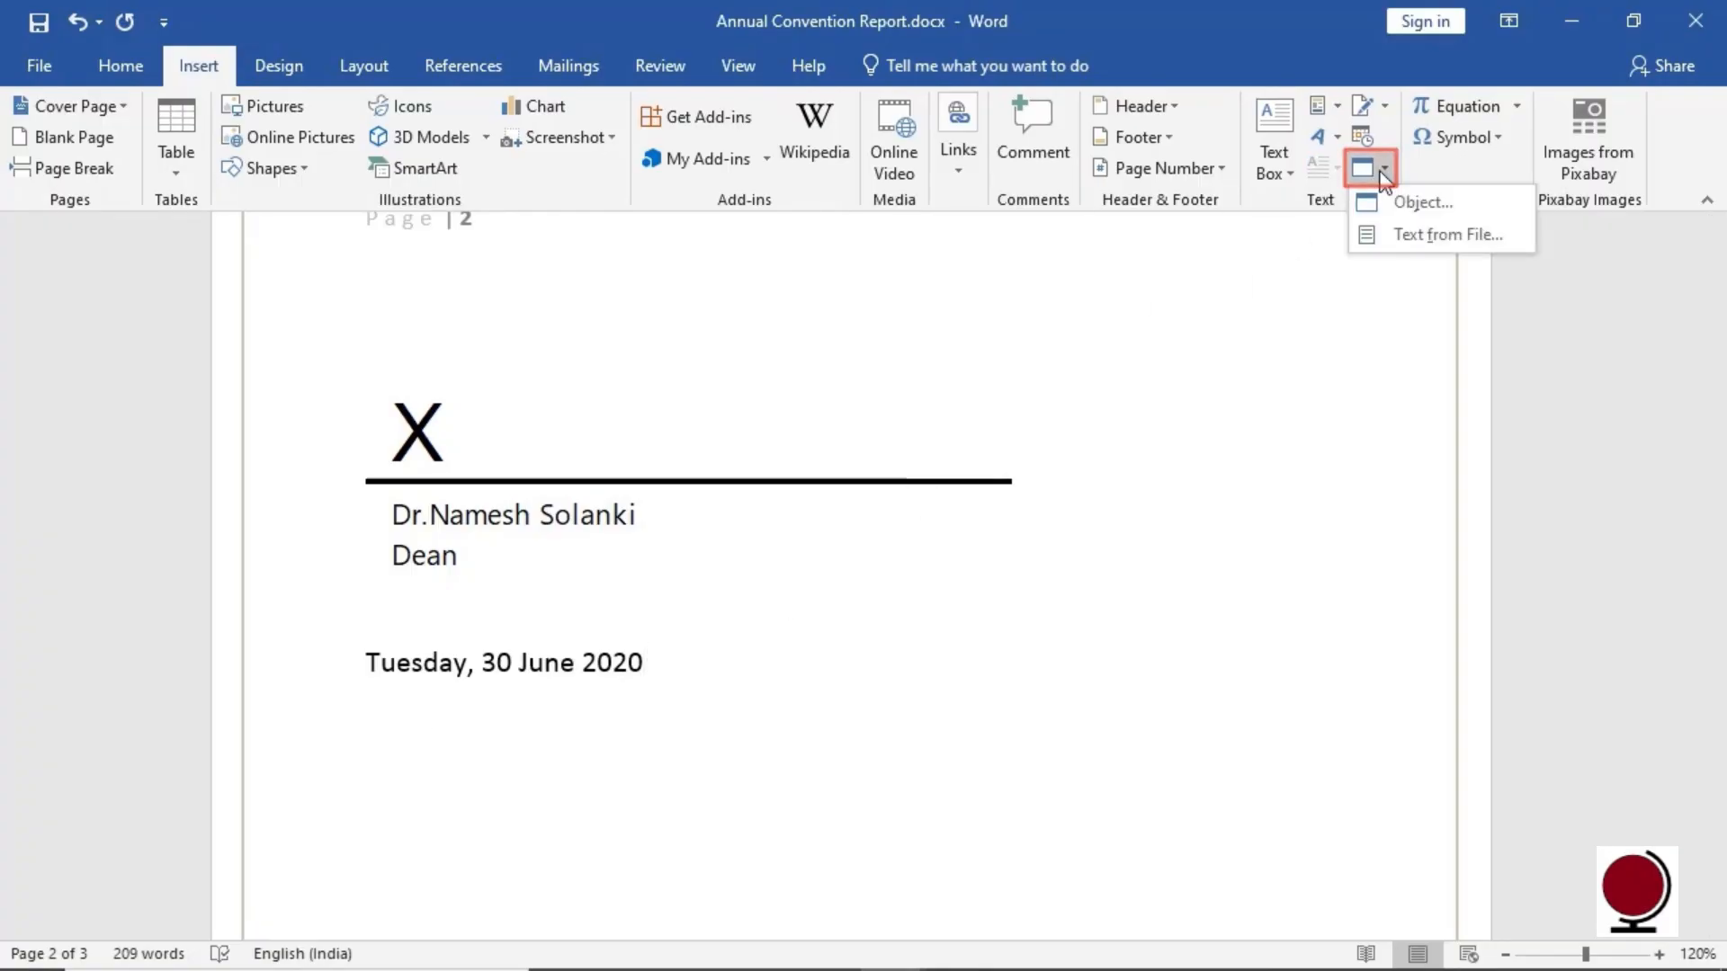
# Embed Annual Events.docx from file below the date, adding its quote box and Annual Event list
pyautogui.click(1465, 209)
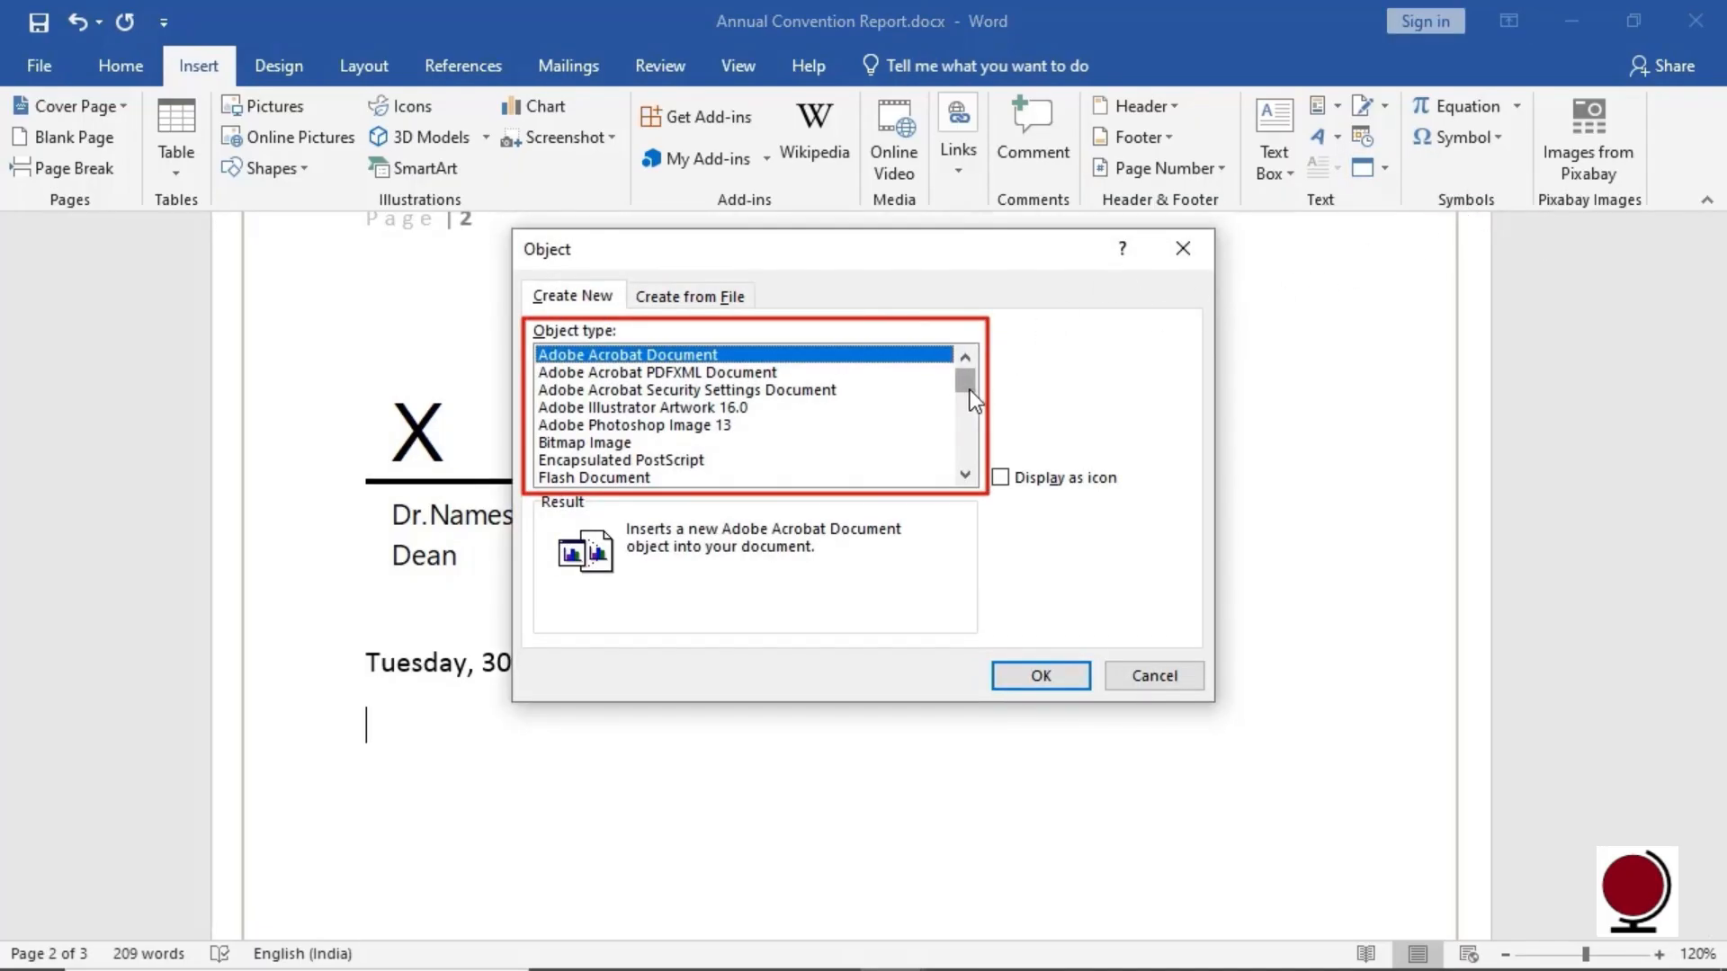
pyautogui.moveTo(965, 390); pyautogui.dragTo(980, 418)
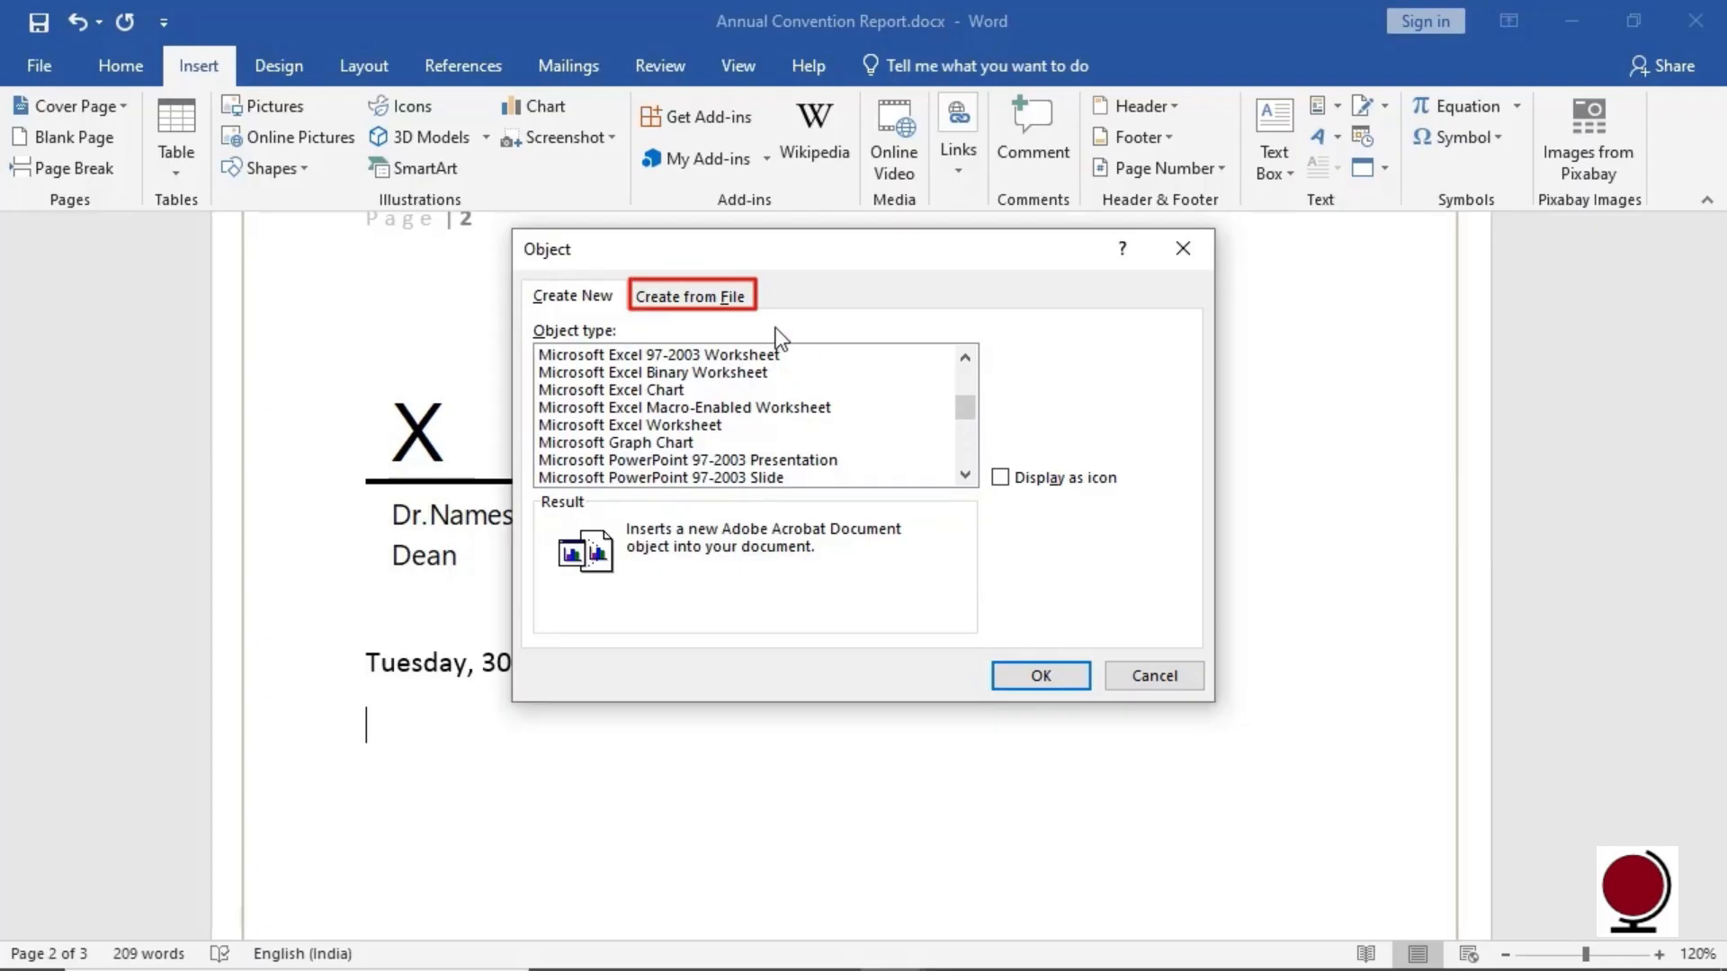
pyautogui.click(723, 308)
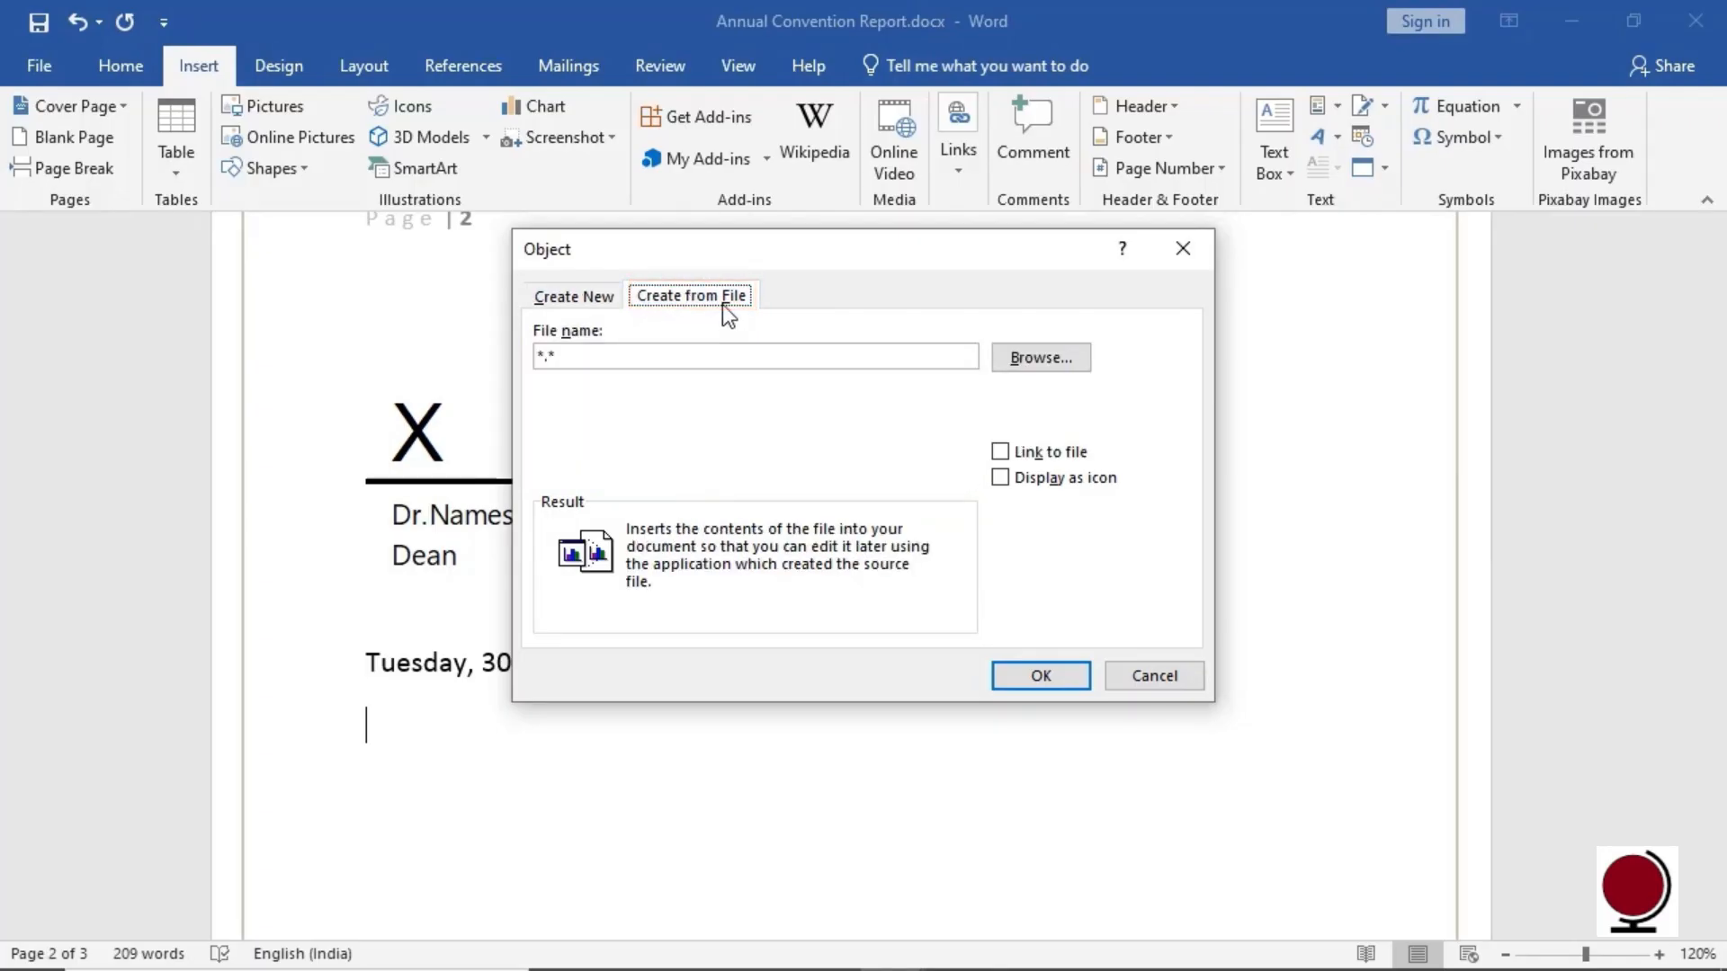
pyautogui.click(1040, 358)
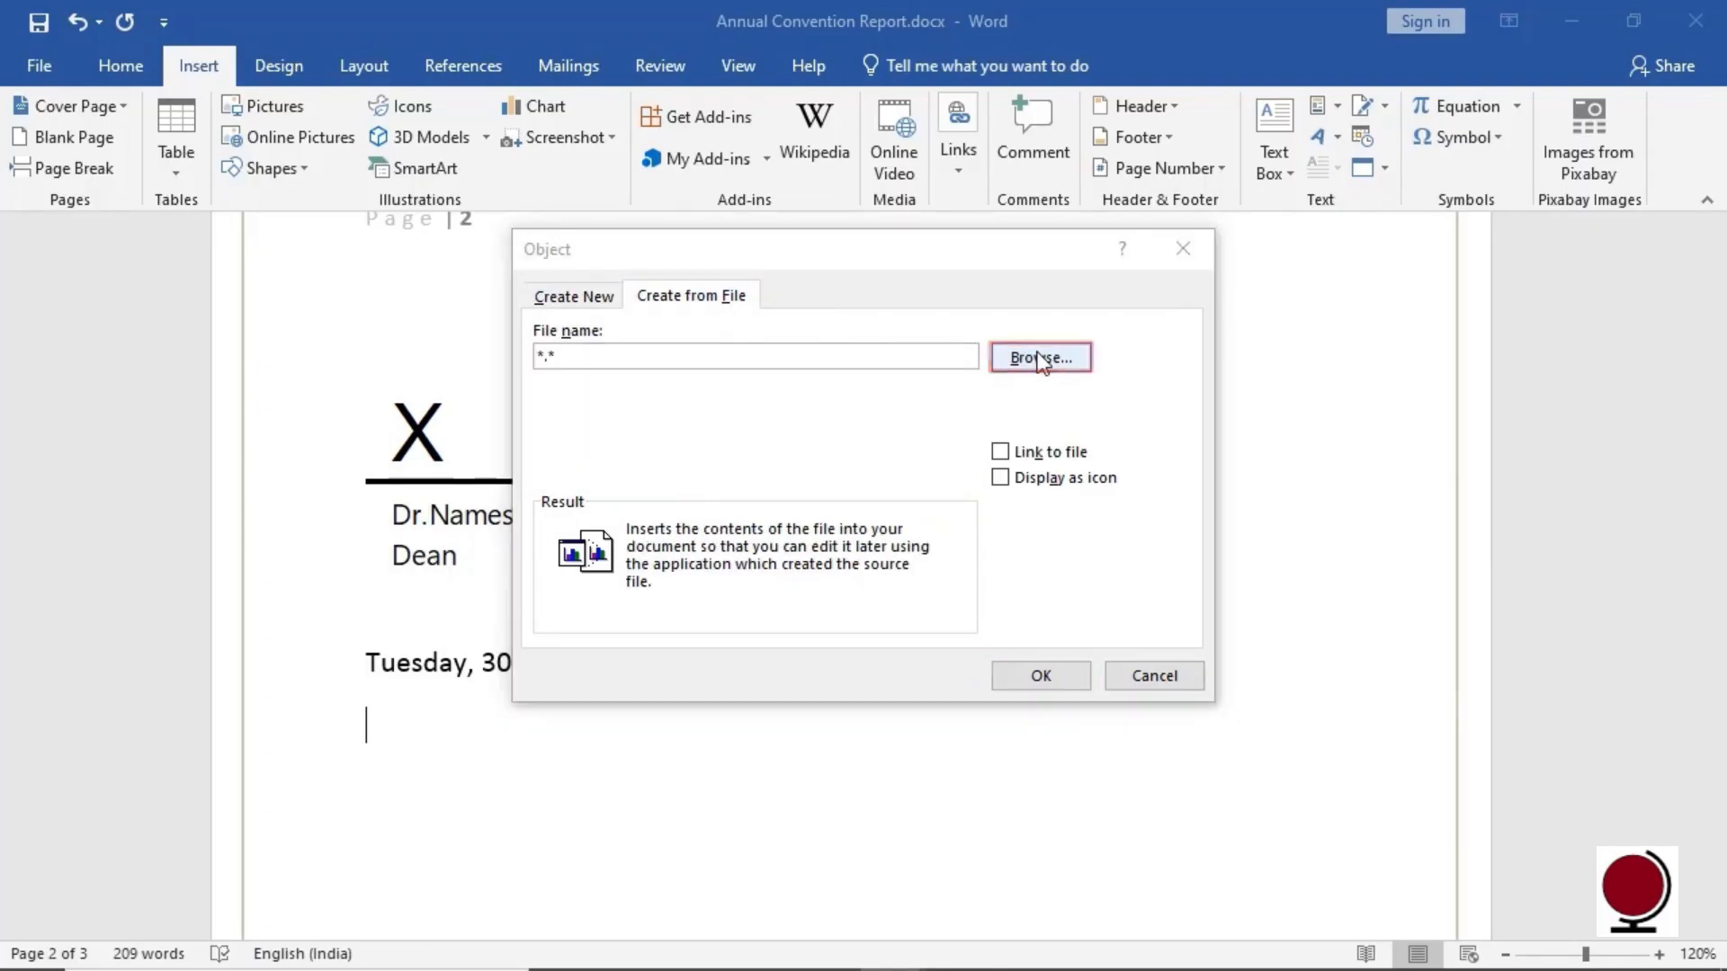
pyautogui.click(820, 450)
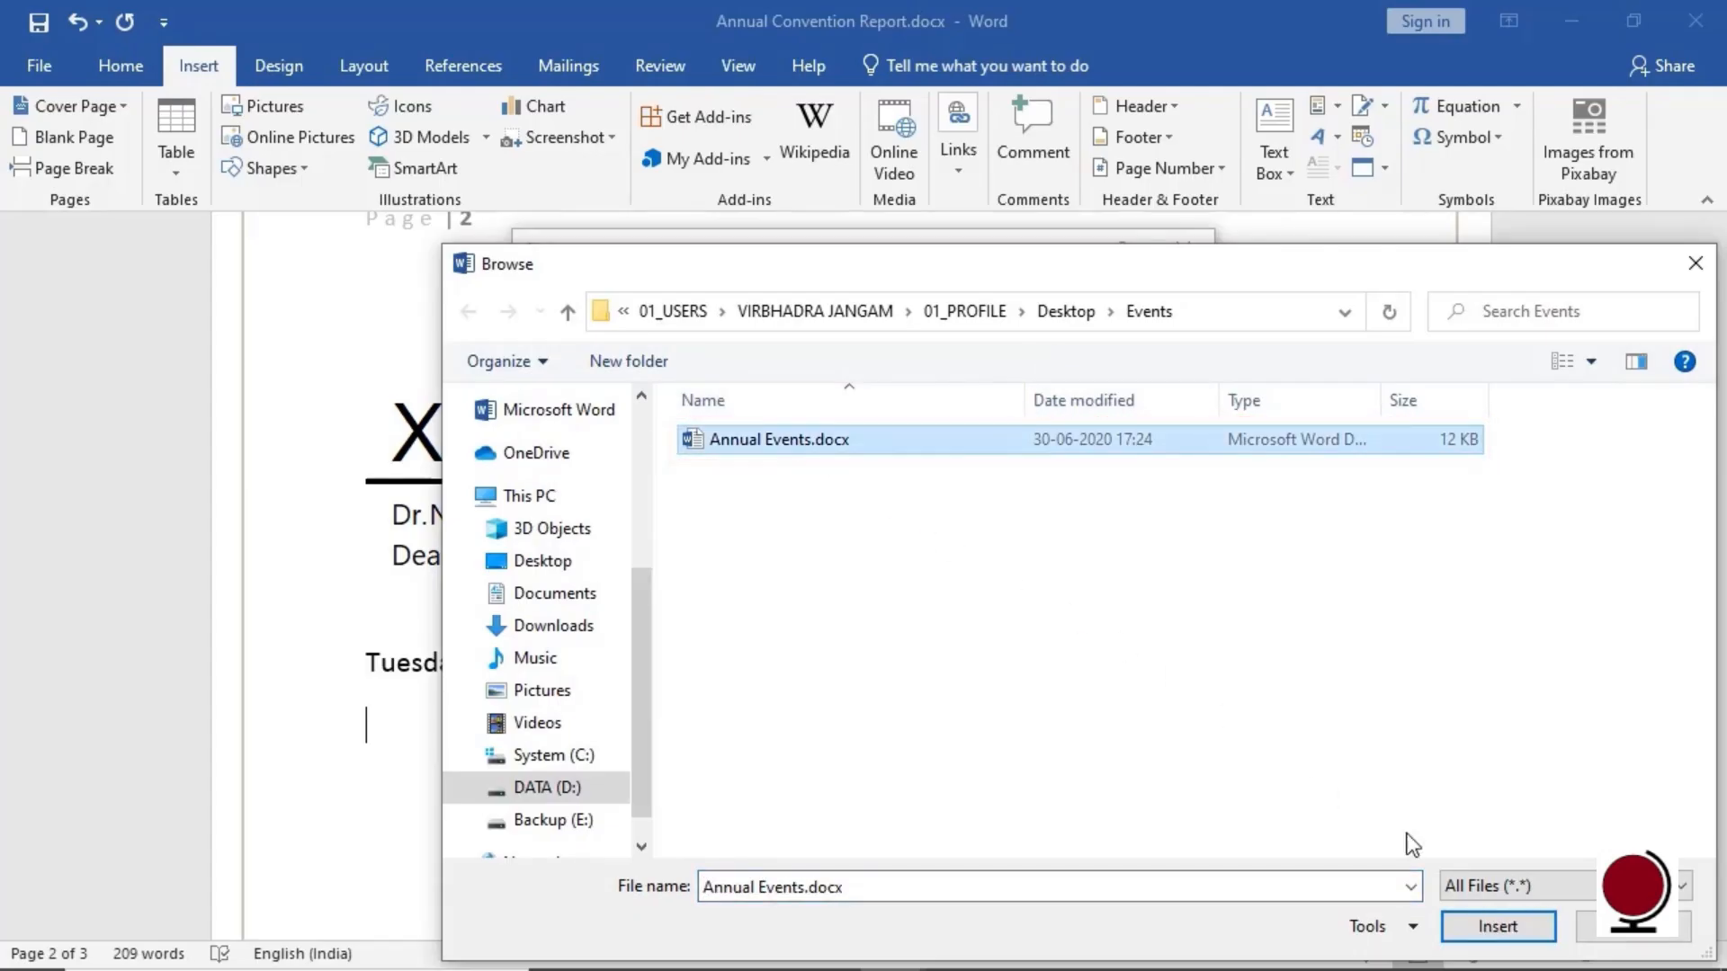
pyautogui.click(1531, 937)
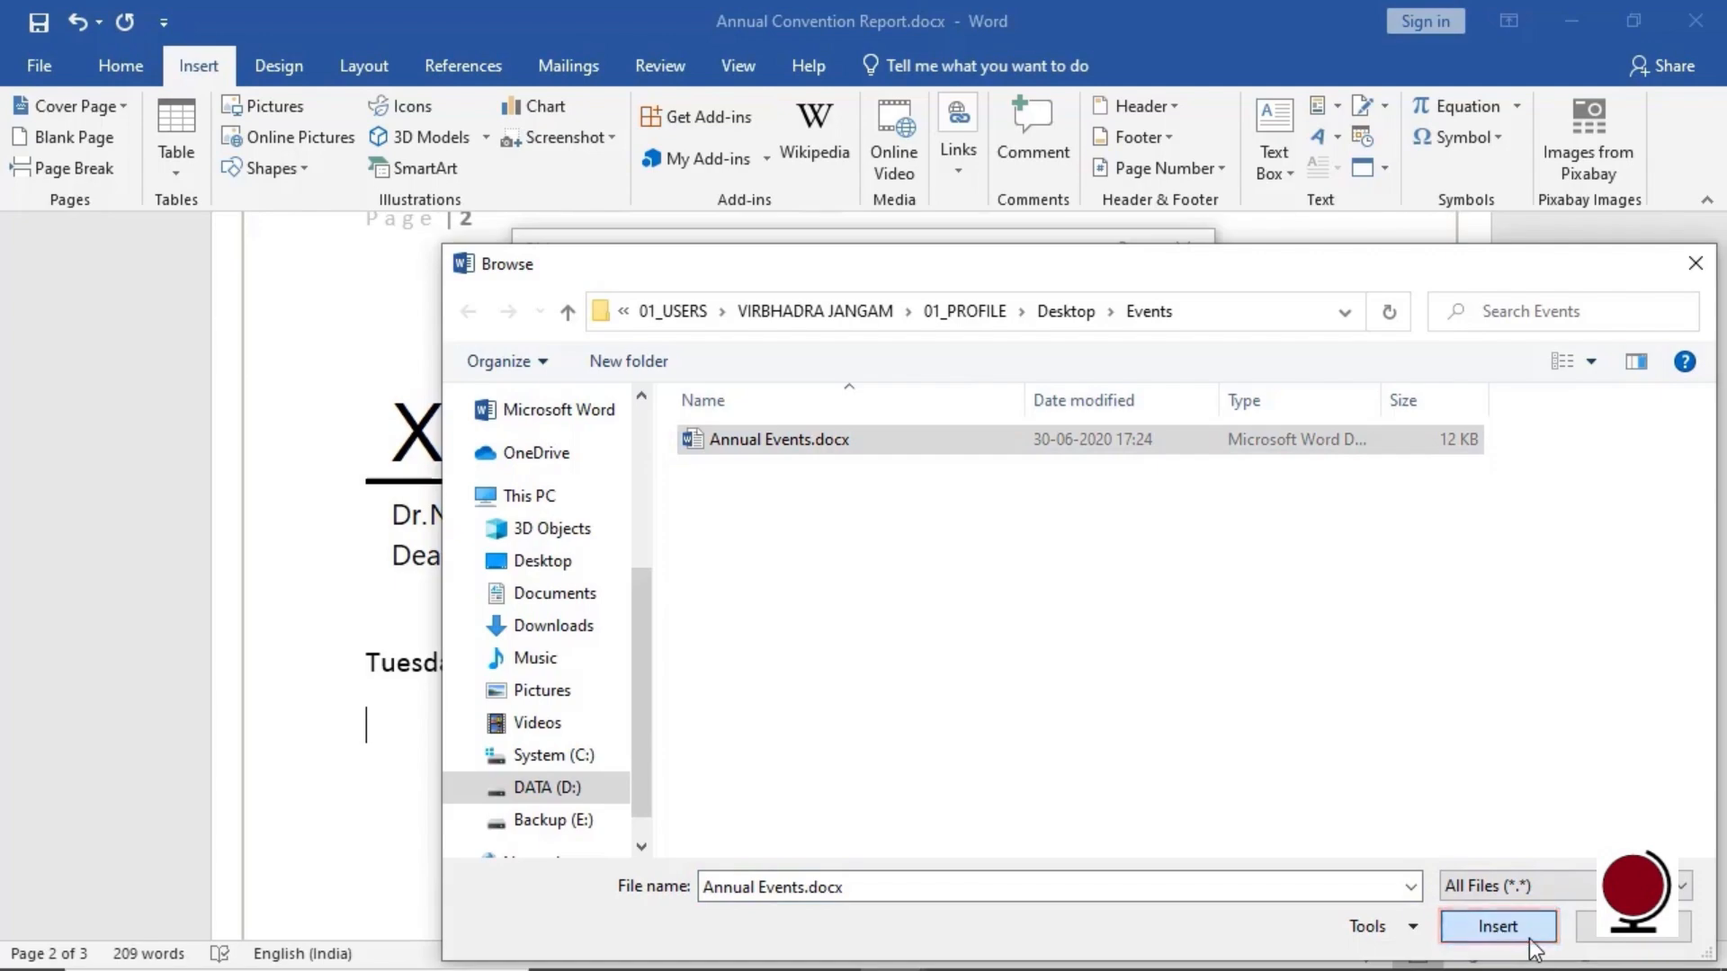
pyautogui.click(1032, 678)
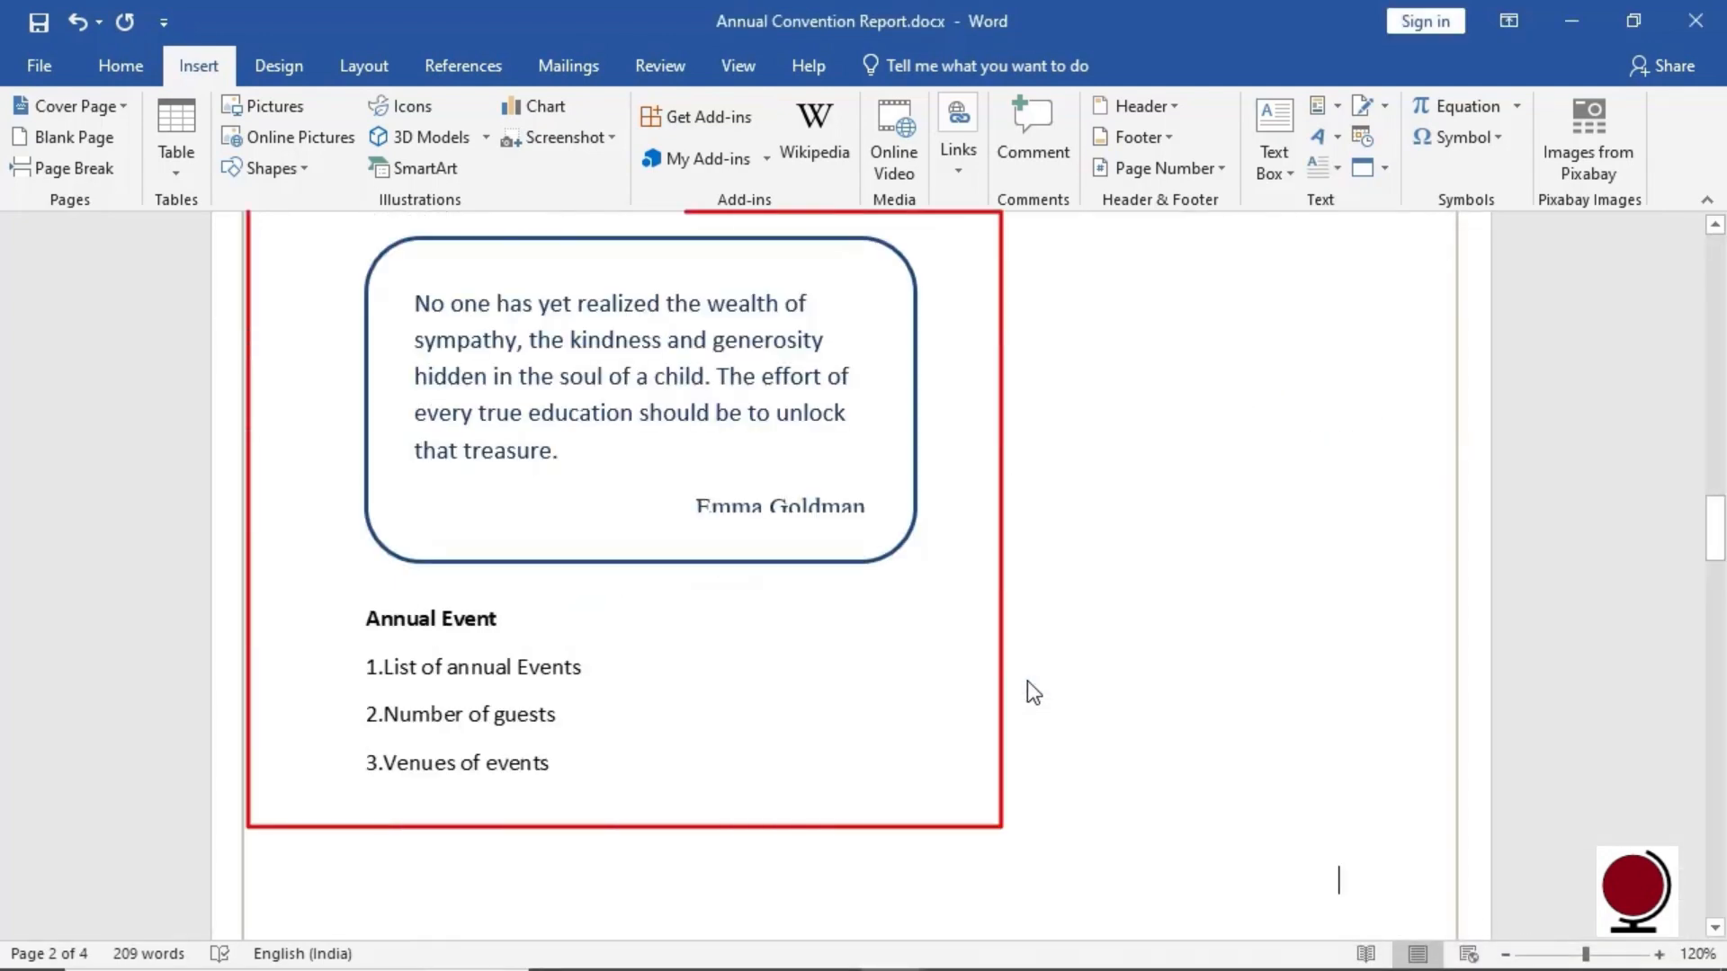
pyautogui.click(1384, 167)
# Insert a new Adobe Acrobat Document object displayed as an icon below the Annual Event list
pyautogui.click(1480, 209)
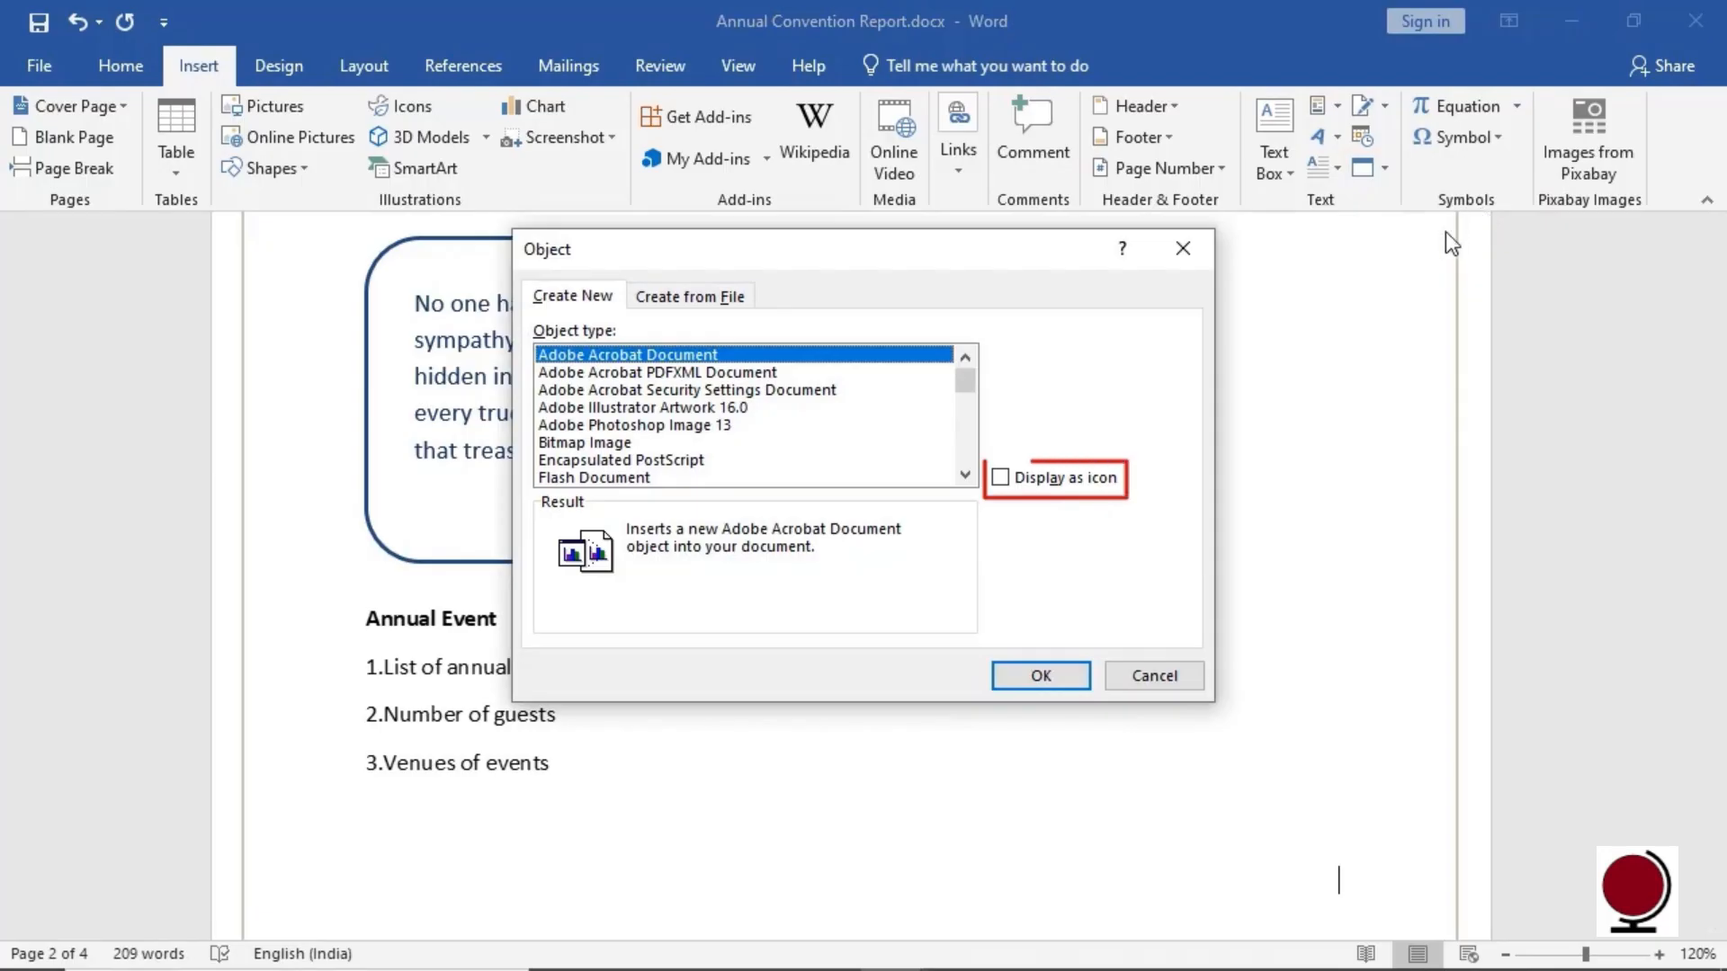
pyautogui.click(994, 479)
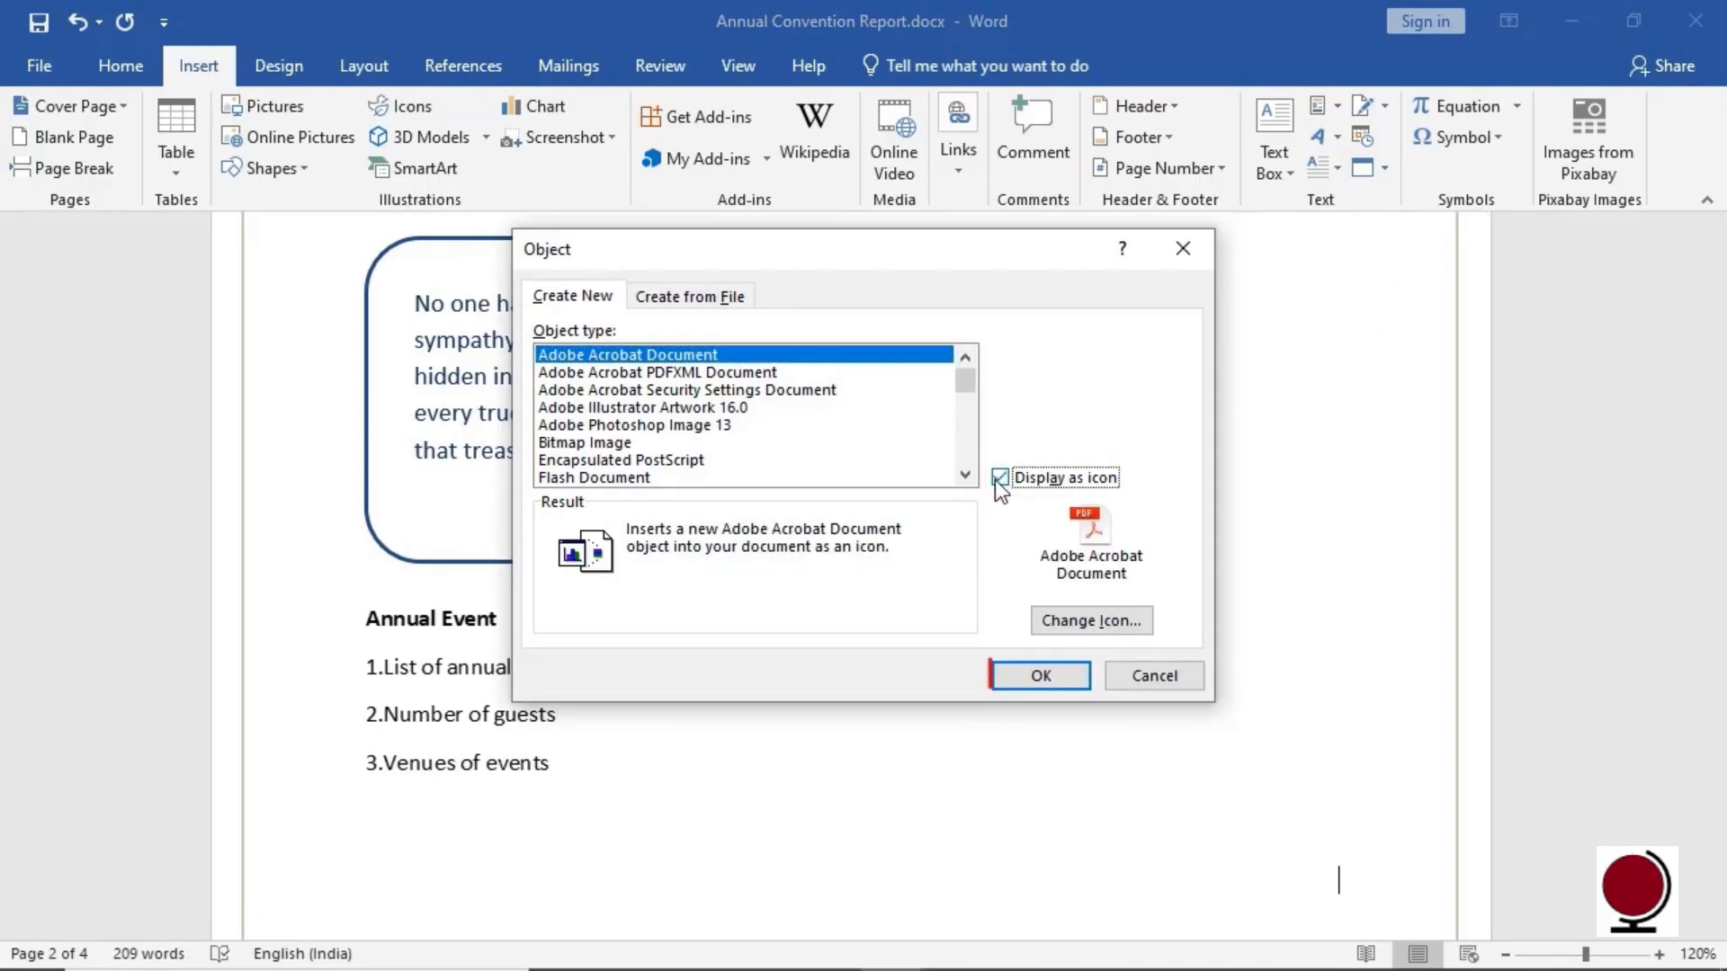
pyautogui.click(1039, 676)
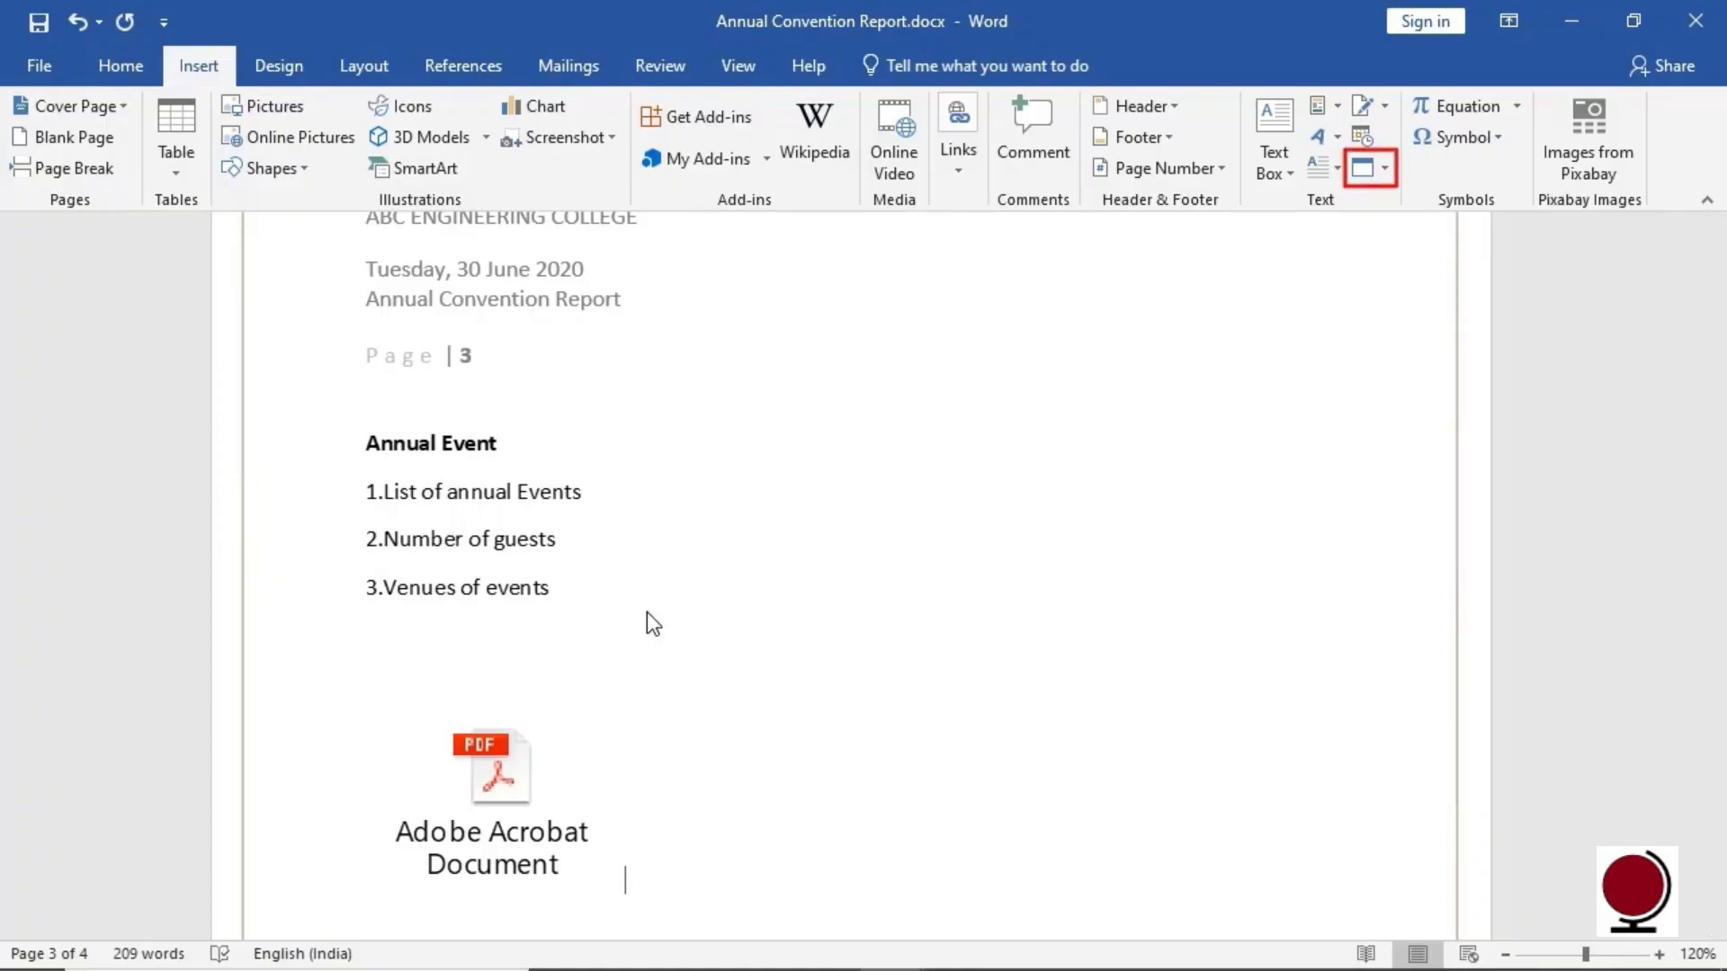
pyautogui.click(1382, 171)
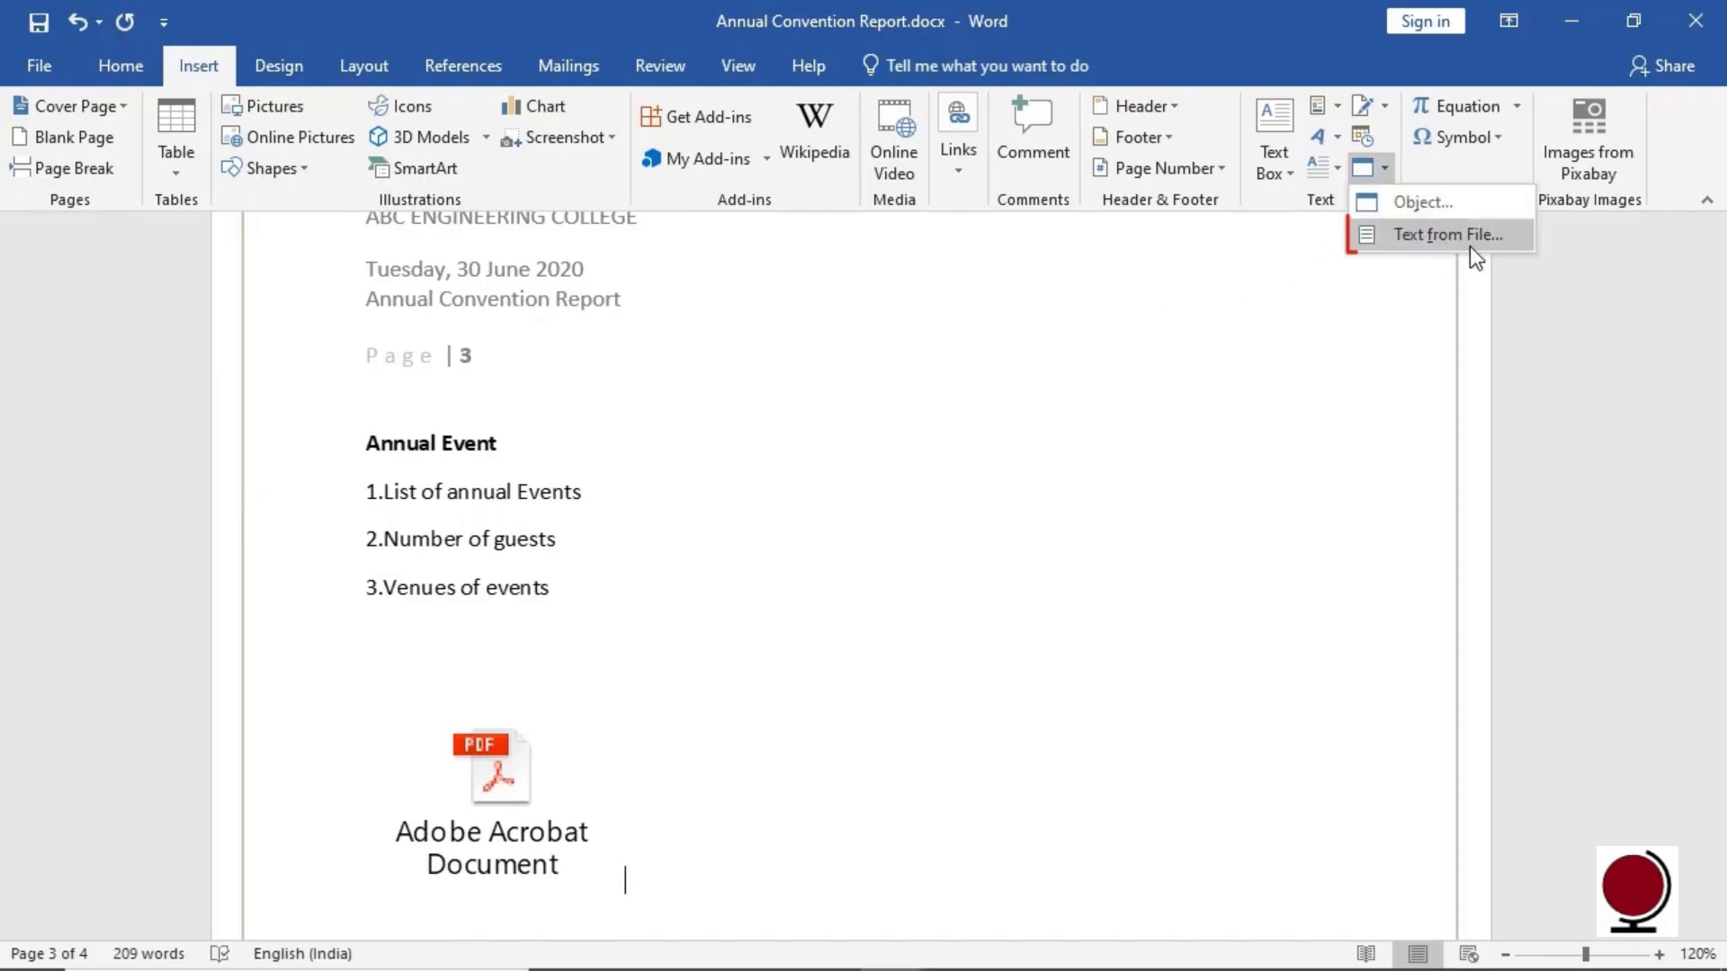